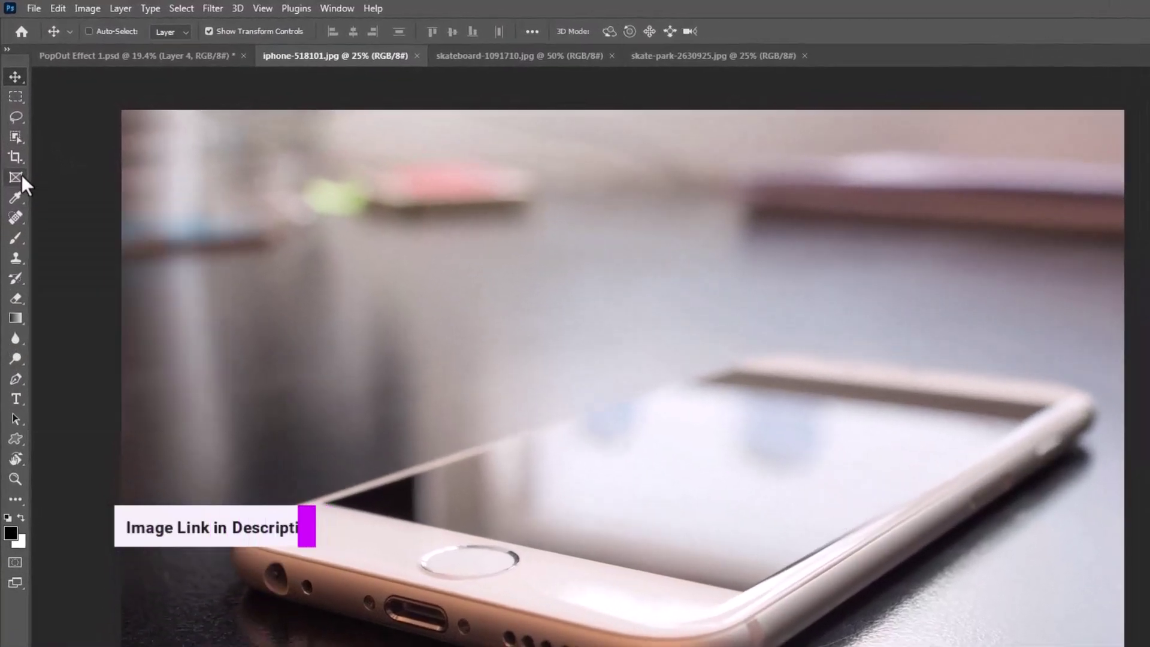
Outline the phone's screen with the Polygonal Lasso tool, closing the selection at its four corners
click(16, 116)
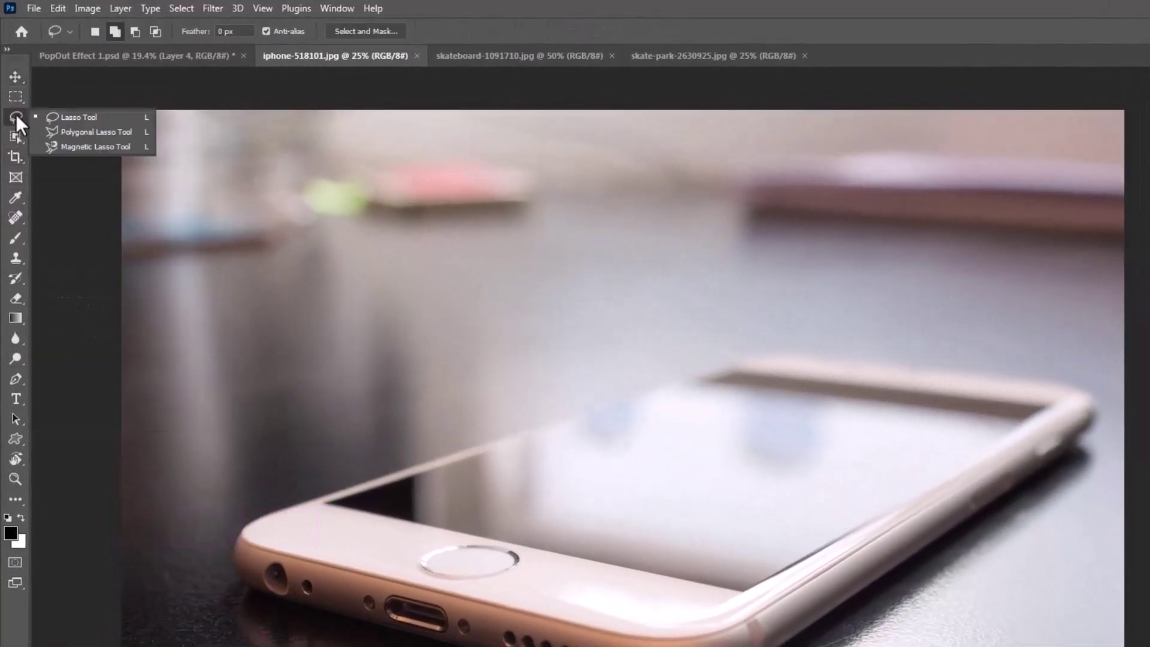
click(73, 132)
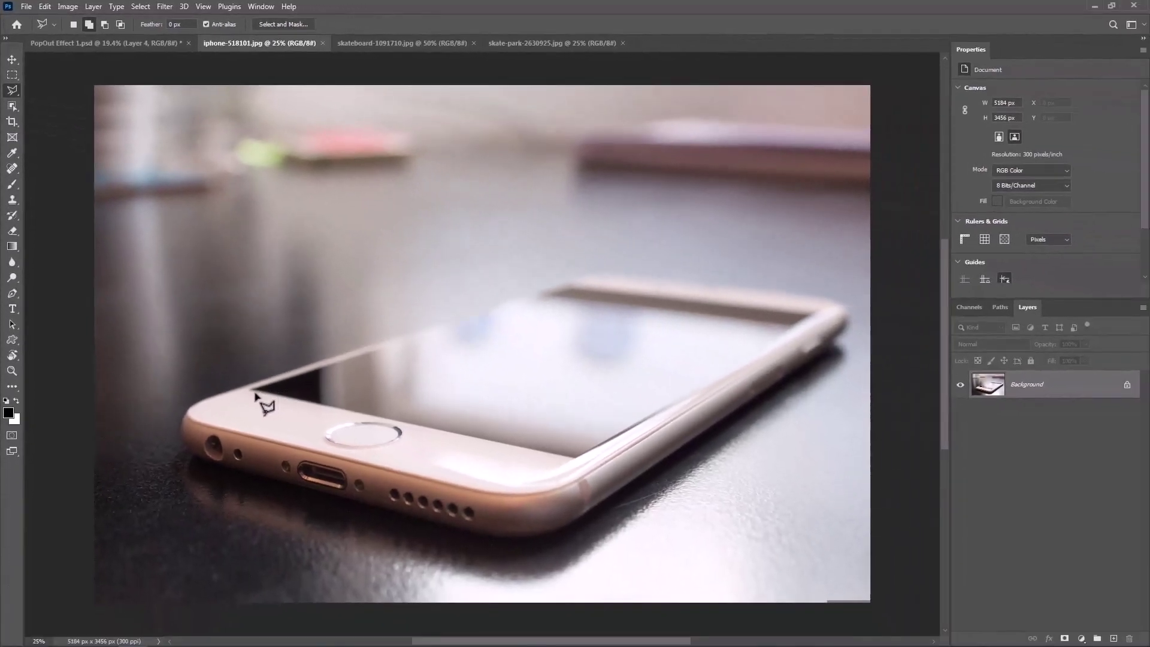
click(252, 390)
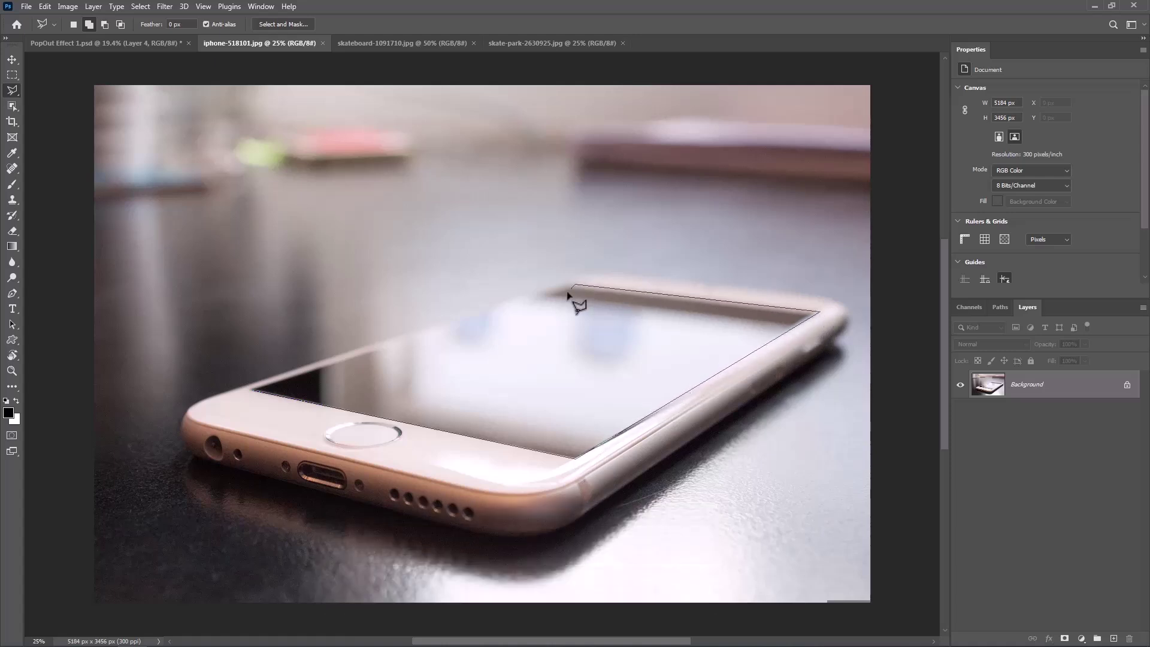
click(253, 390)
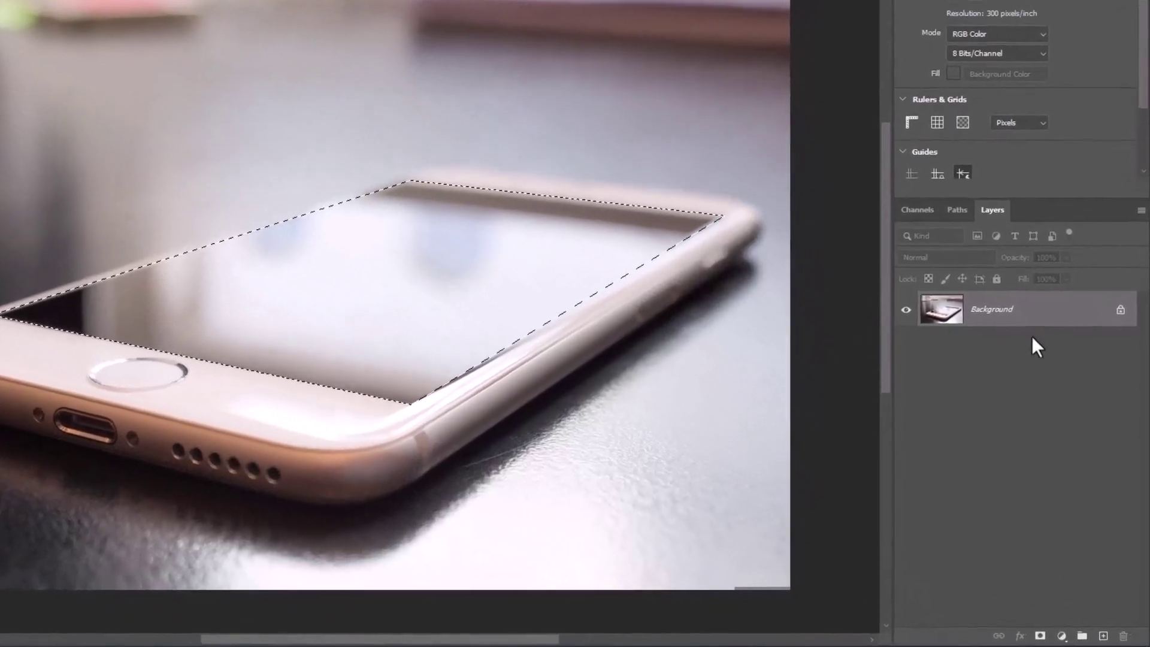
Duplicate the Background layer and mask the copy to the phone screen selection
drag(1051, 303, 1102, 634)
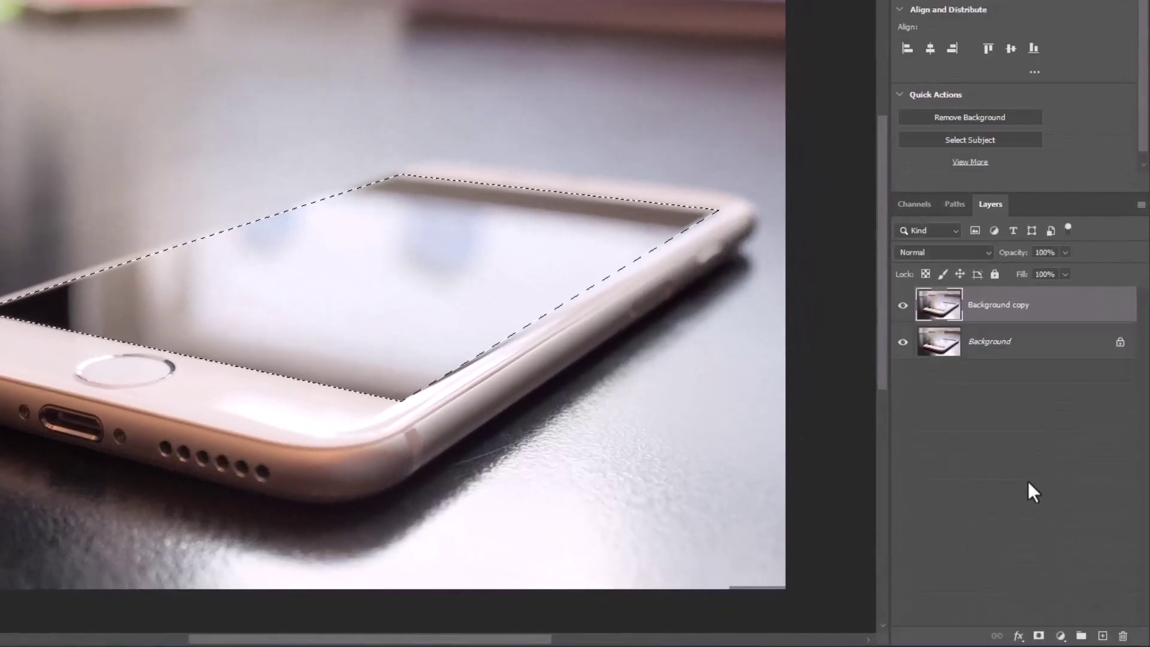
click(1039, 635)
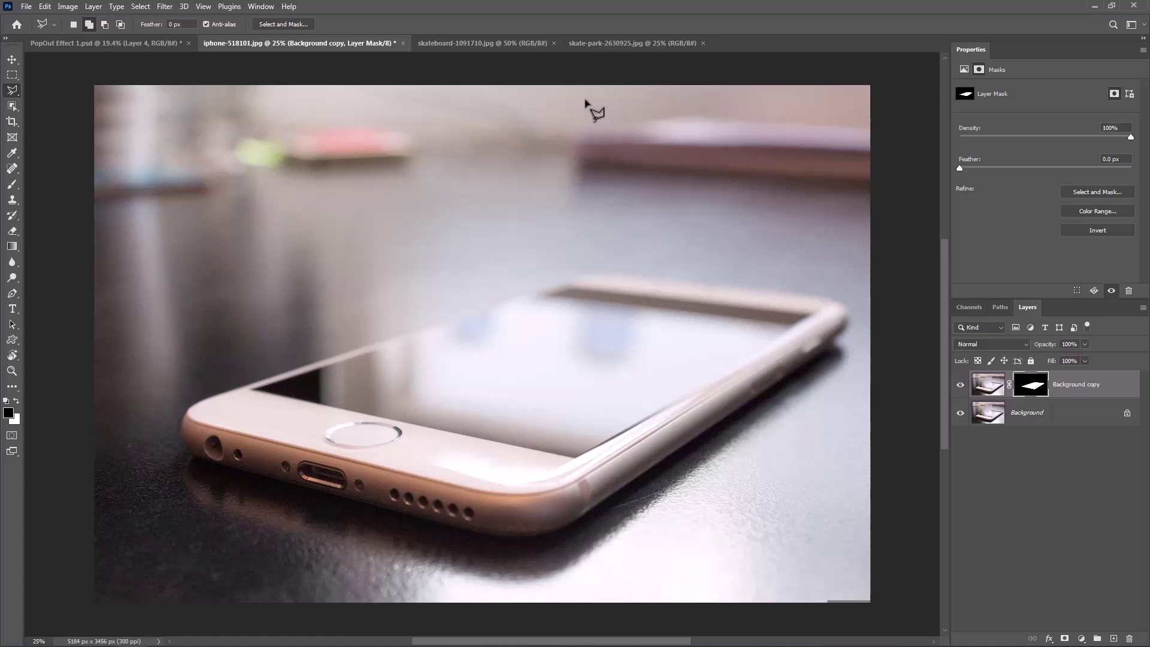
Bring the skate-park-2630925.jpg photo into the phone document as a new layer and clip it to the masked Background copy
click(515, 43)
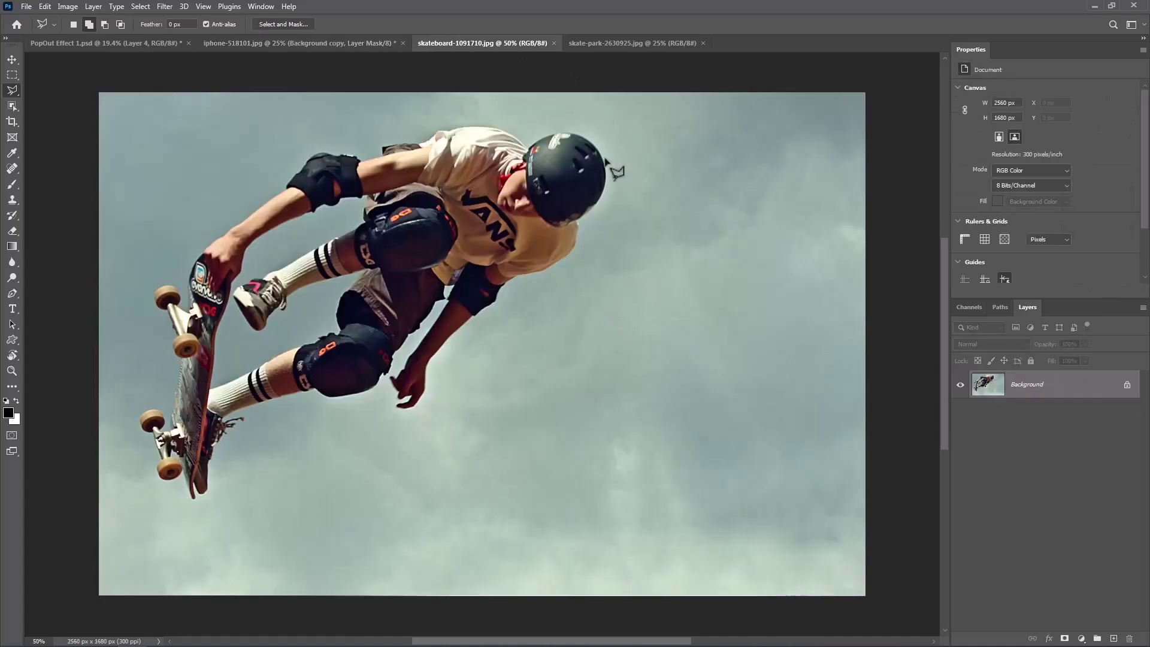
click(606, 45)
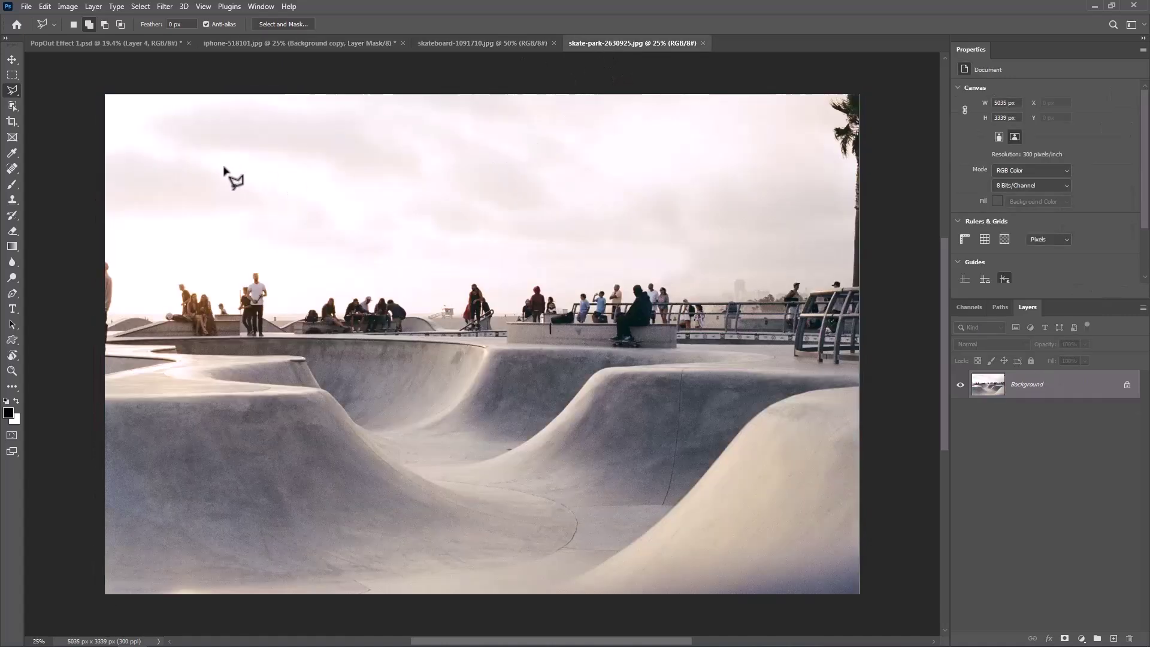
click(12, 59)
drag(556, 389, 482, 312)
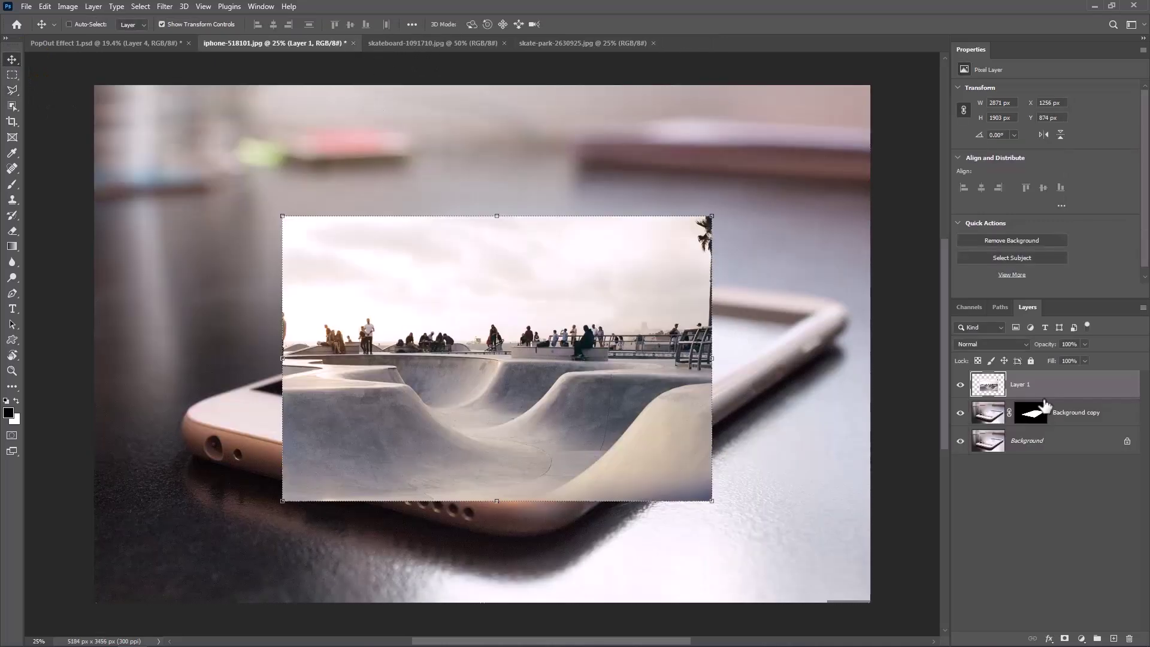
right_click(1048, 393)
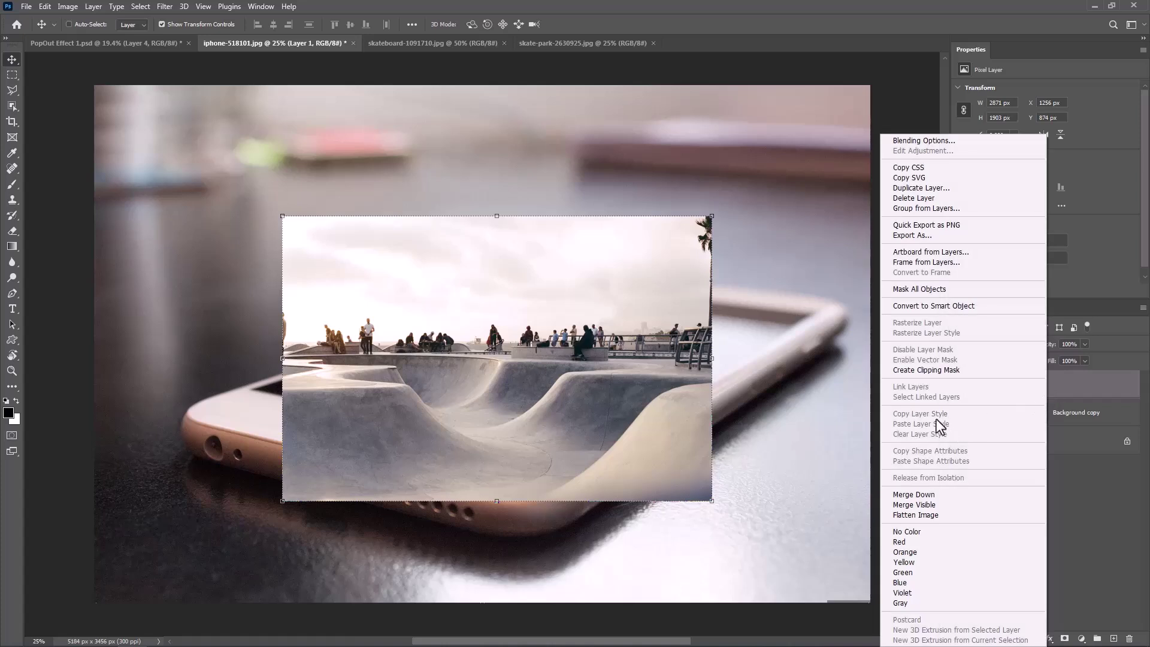
click(911, 371)
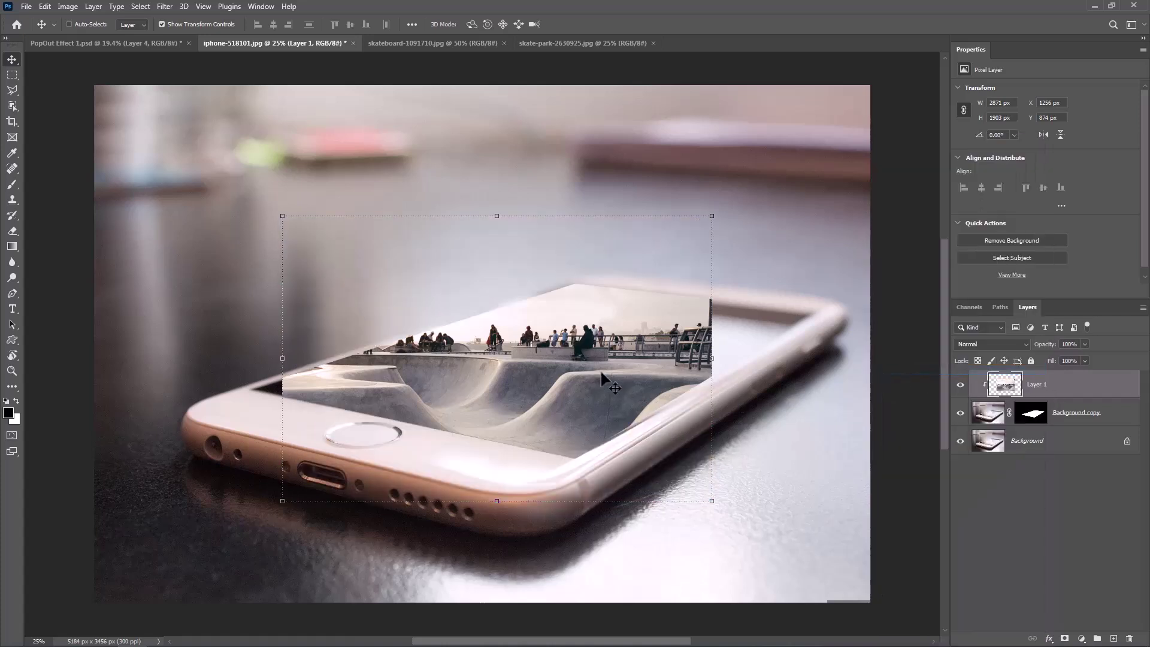
Enlarge the skate park layer to about 132% and position it over the phone's screen
drag(602, 374, 567, 373)
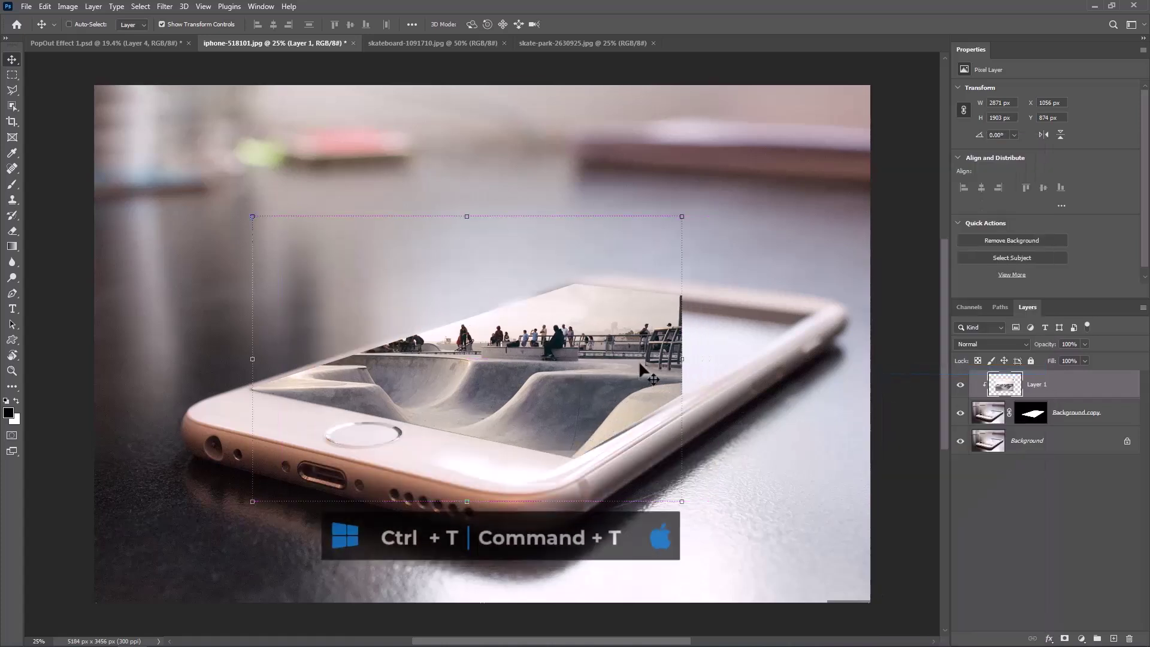
drag(684, 214, 833, 143)
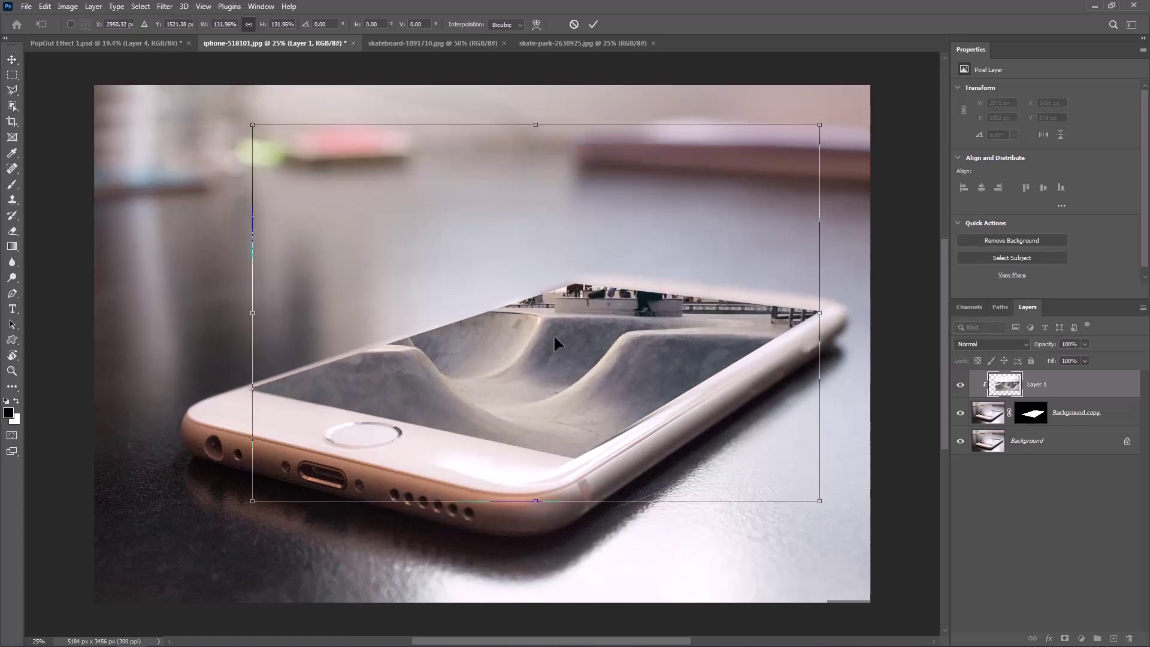
mouse_move(555, 338)
mouse_down()
mouse_move(549, 329)
mouse_move(549, 353)
mouse_up()
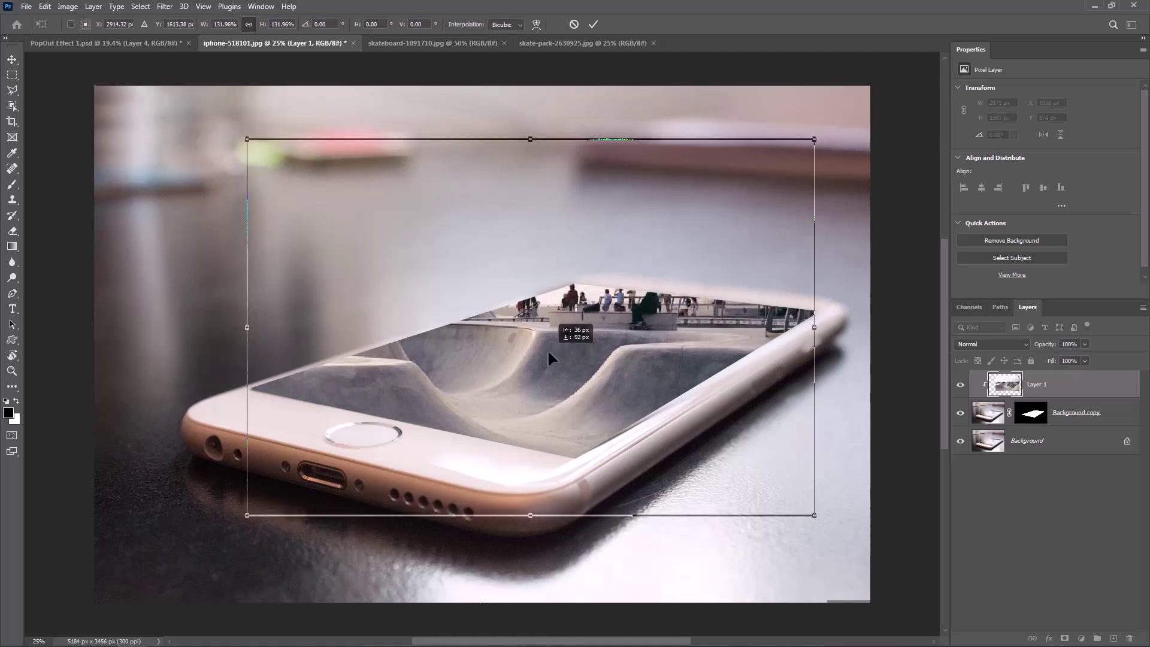
Warp the skate park image, pulling its ramps up to the screen's far edge and outward toward the far right corner
right_click(613, 315)
click(644, 401)
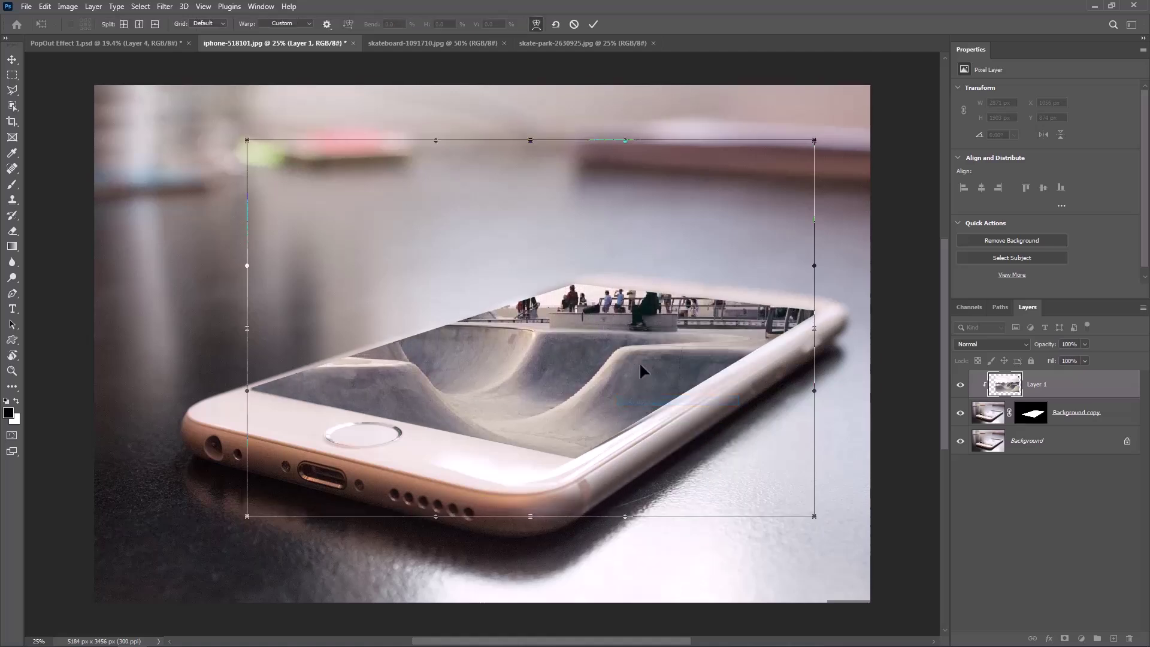
drag(635, 348, 604, 263)
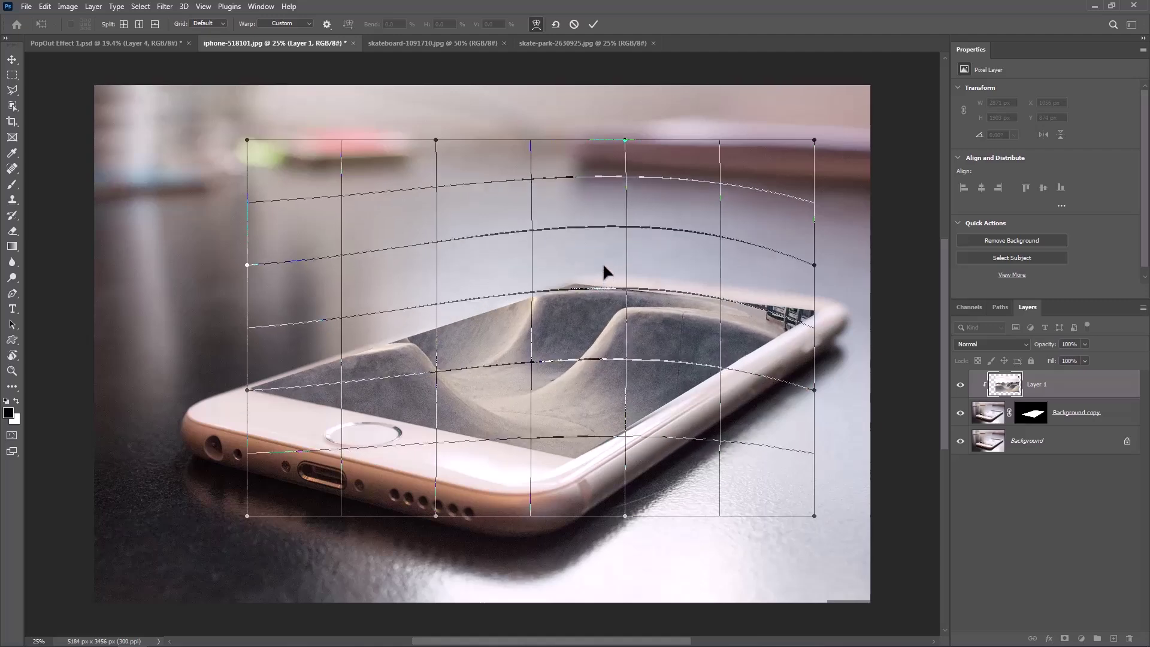
drag(778, 331, 808, 320)
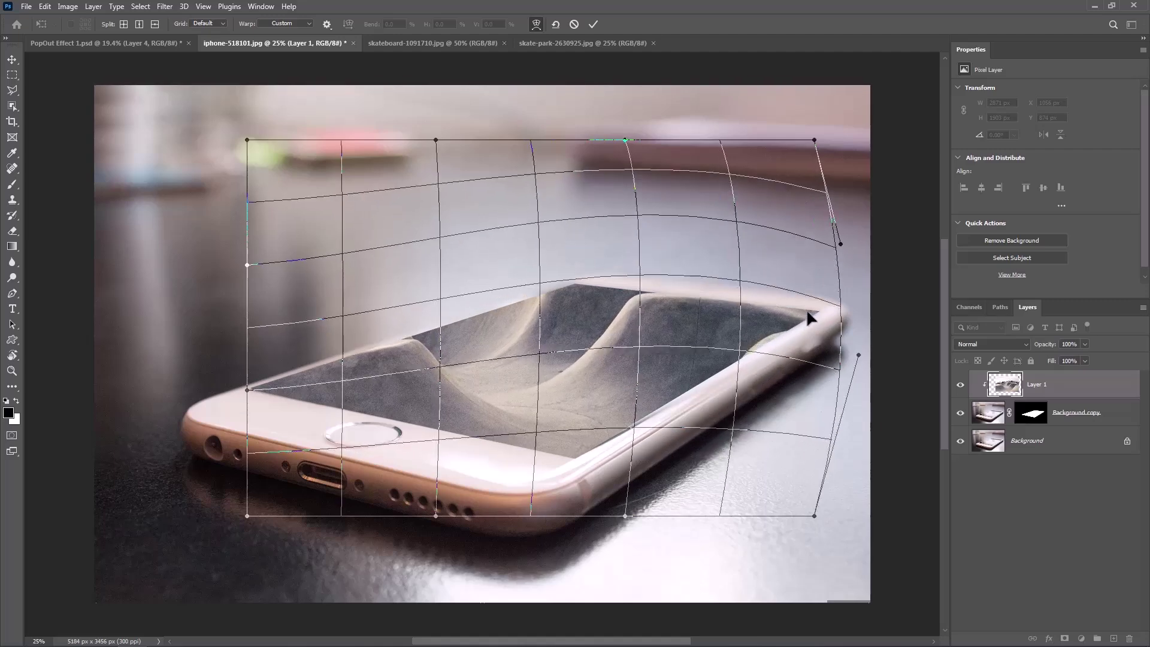
drag(657, 323, 658, 333)
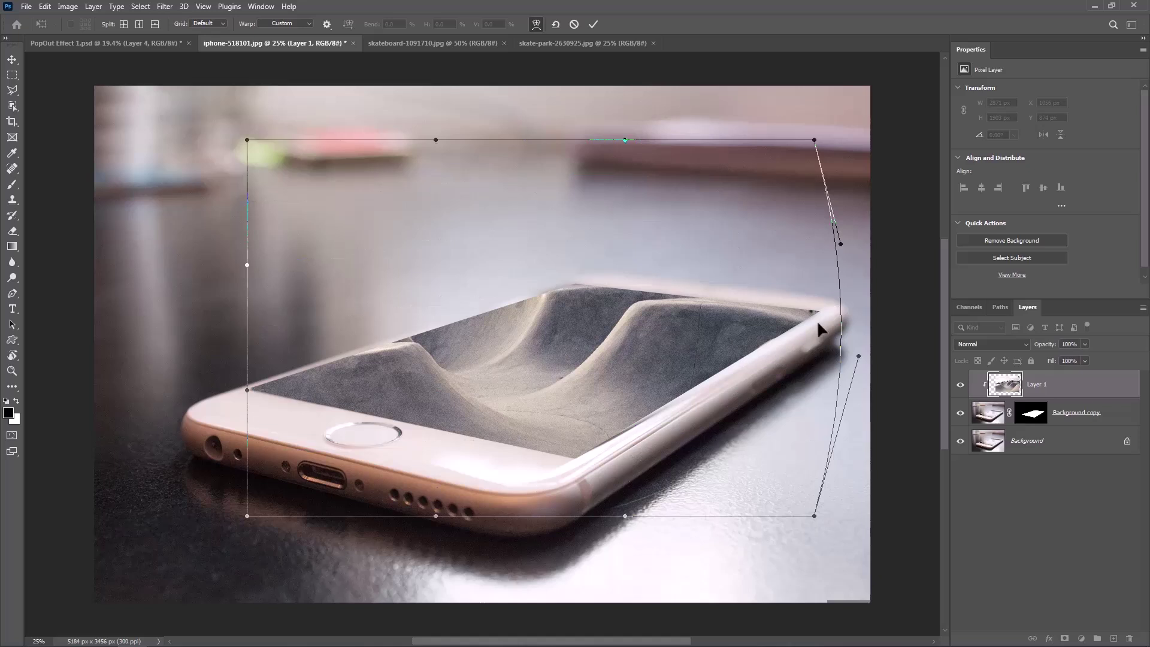
Refine the skate park warp around the right corner, the rear ramps and the left ramp, and apply the transformation
drag(817, 320, 824, 308)
drag(710, 322, 798, 349)
drag(542, 287, 575, 282)
drag(417, 365, 400, 383)
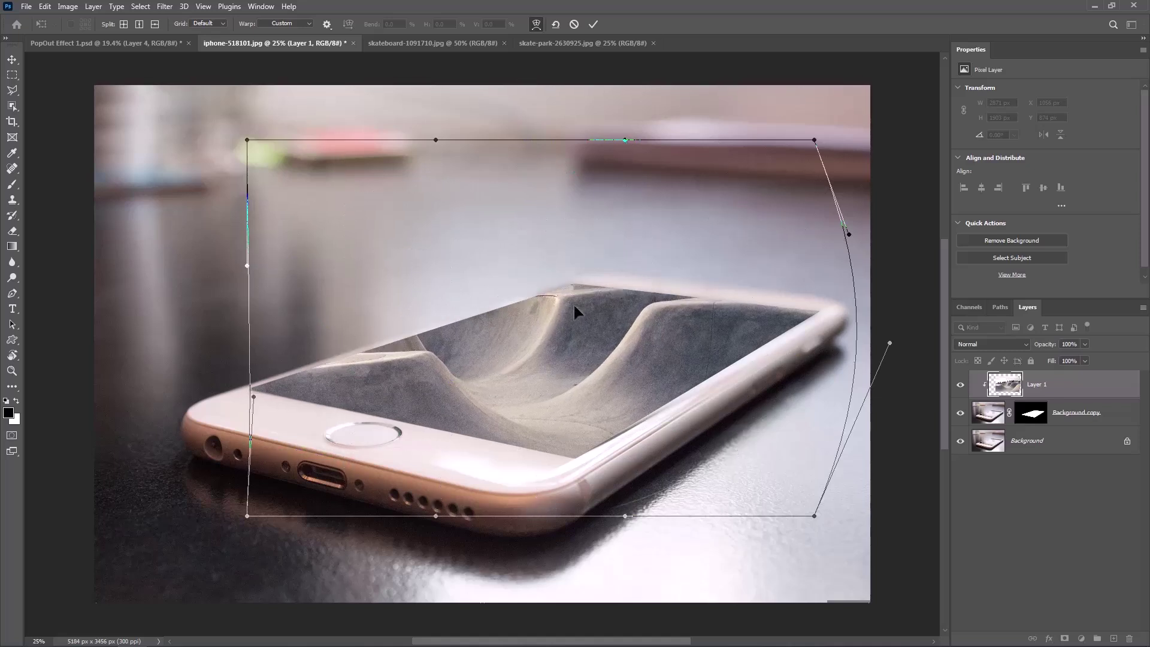
drag(573, 303, 575, 284)
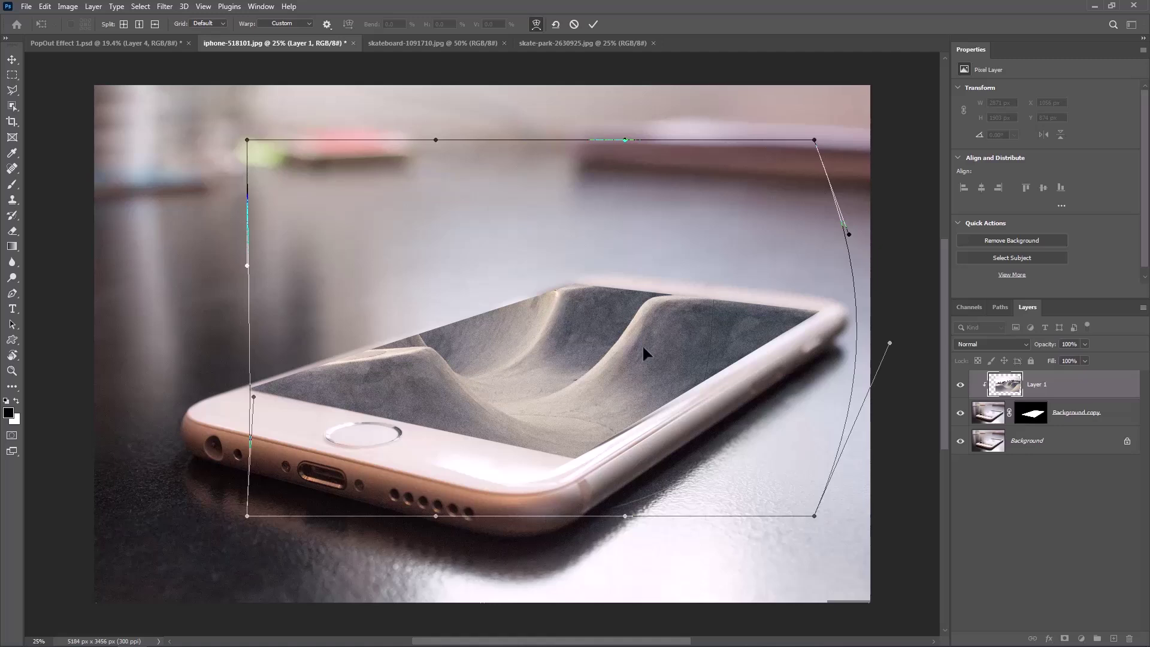
drag(254, 396, 251, 397)
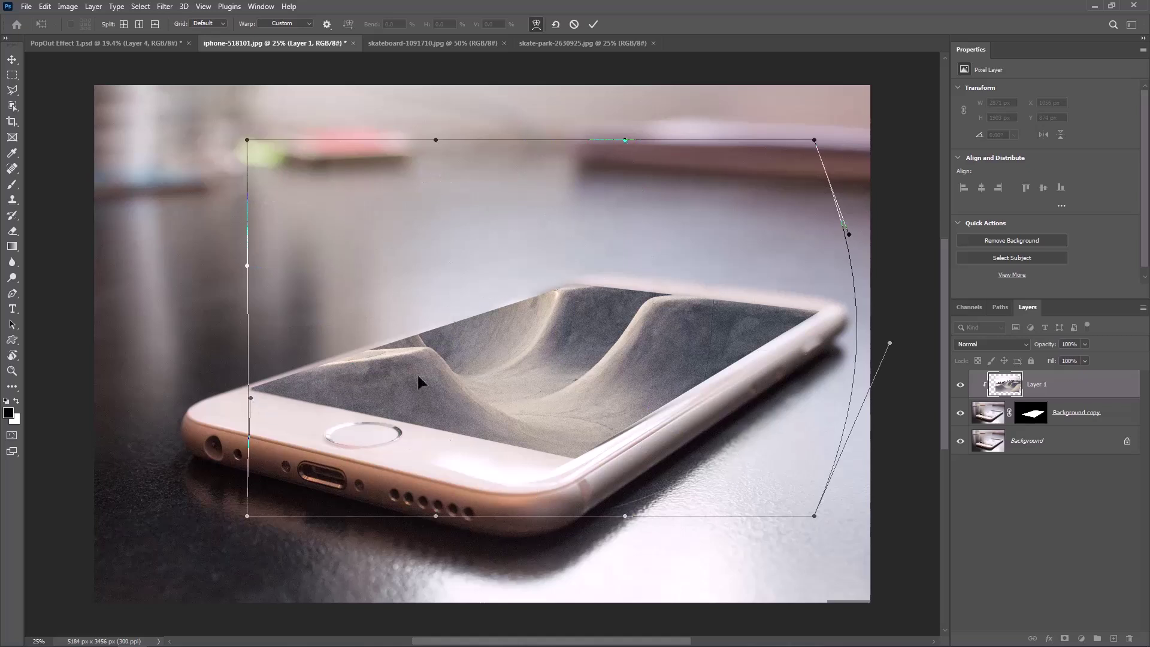
click(594, 25)
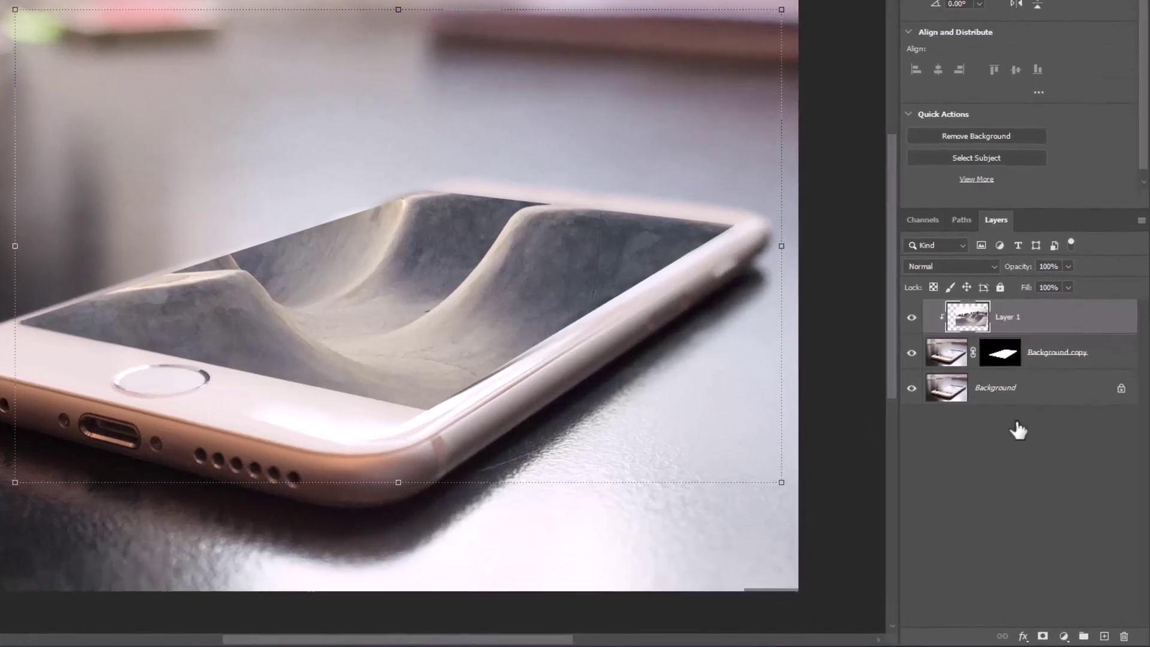
Add an empty layer above Layer 1, clip it to the layers below, and name it Blure
click(1105, 636)
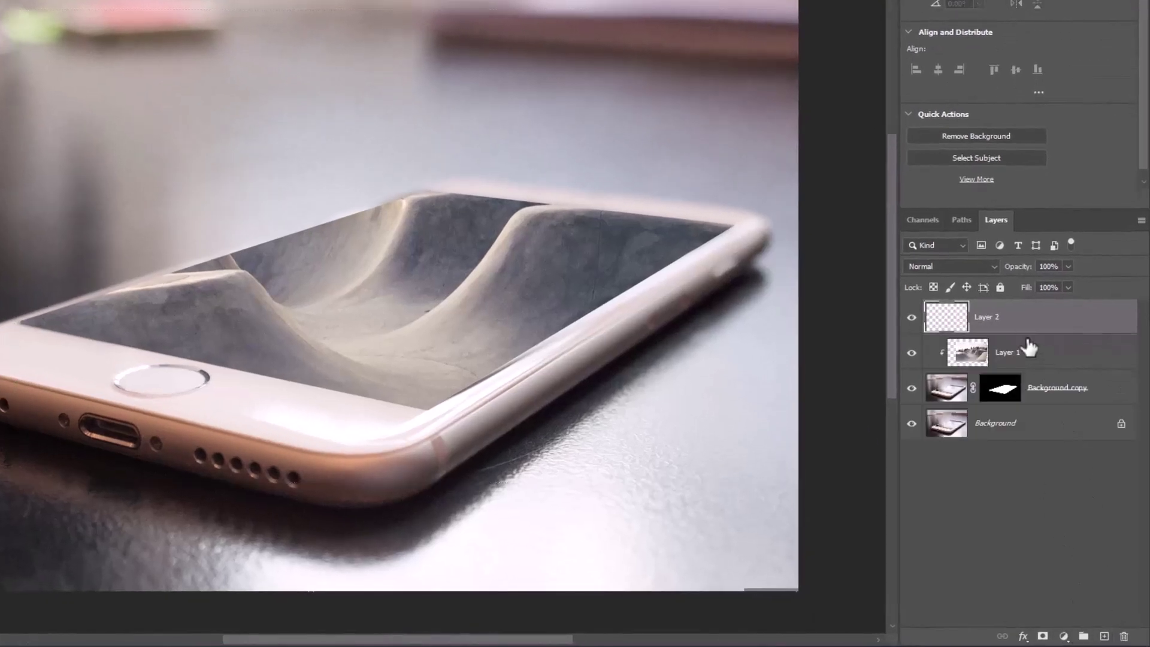
alt+click(988, 334)
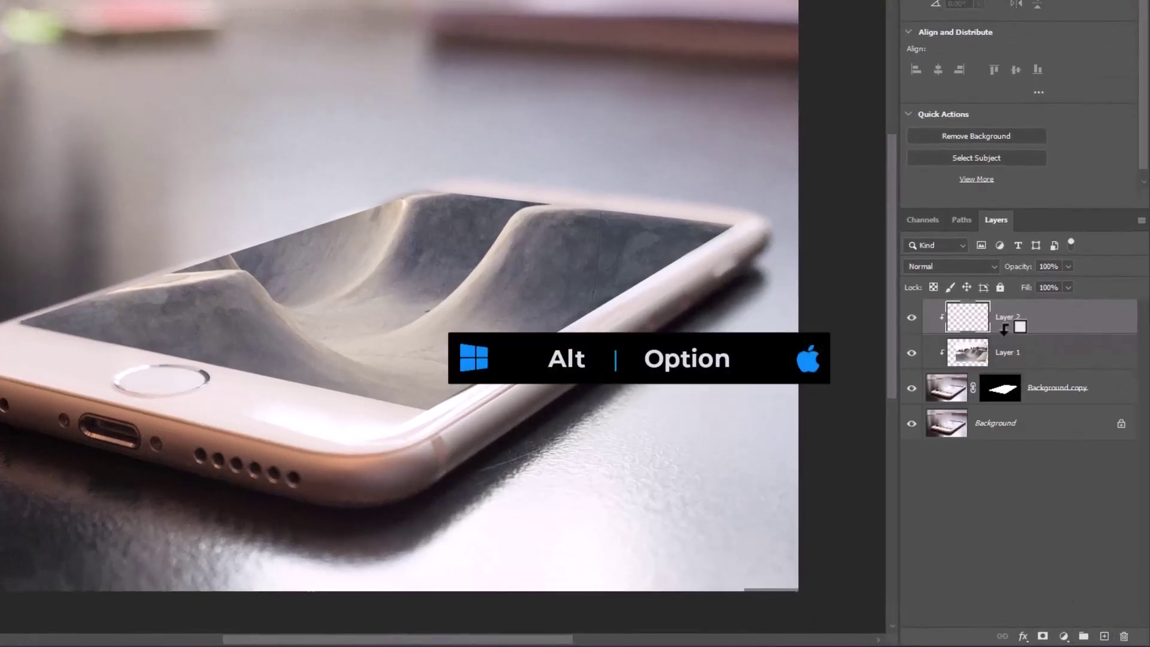
double_click(1000, 317)
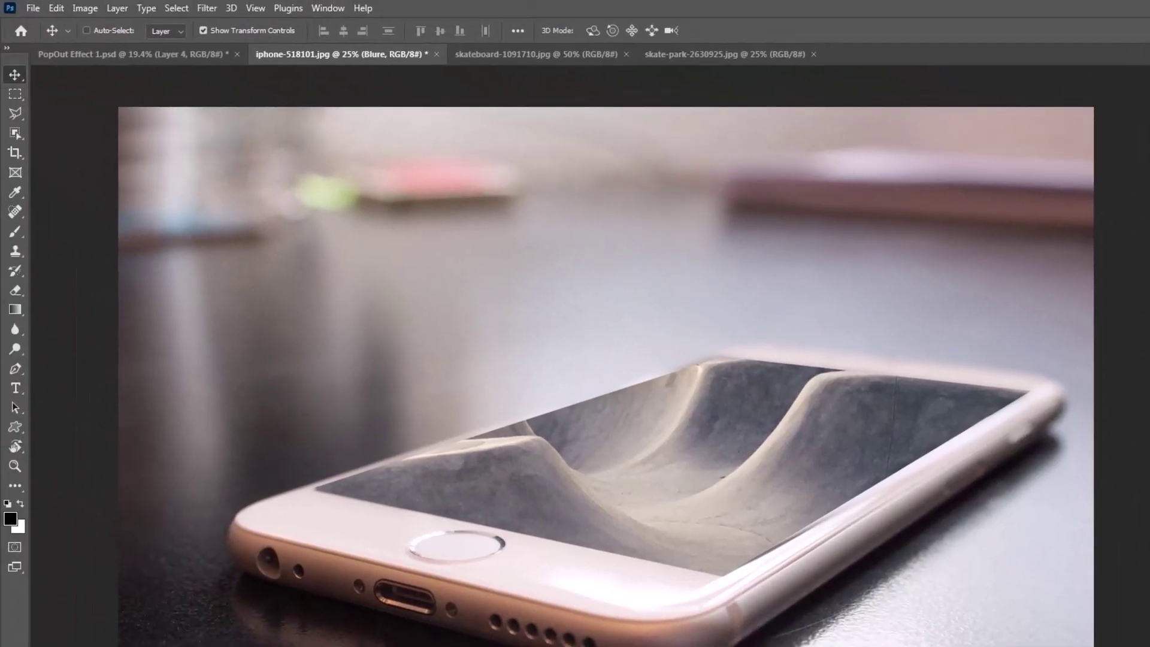
Soften the skate park ramps on the Blure layer with the Blur tool at 100% strength, sampling all layers, brush size 515
click(17, 330)
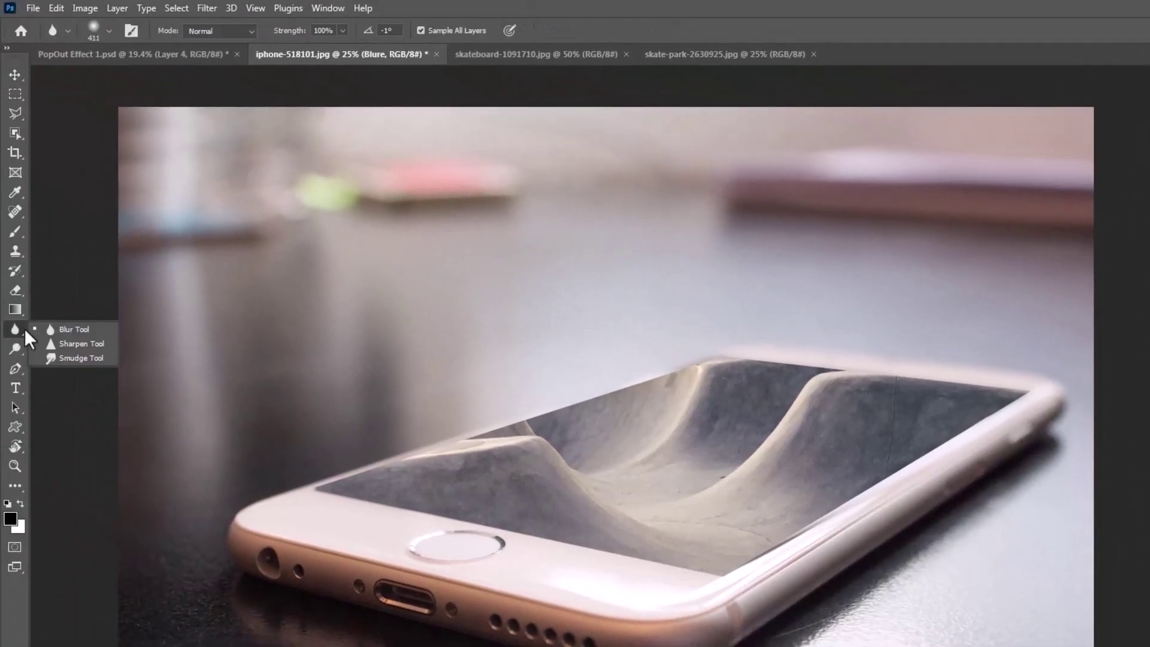
click(69, 329)
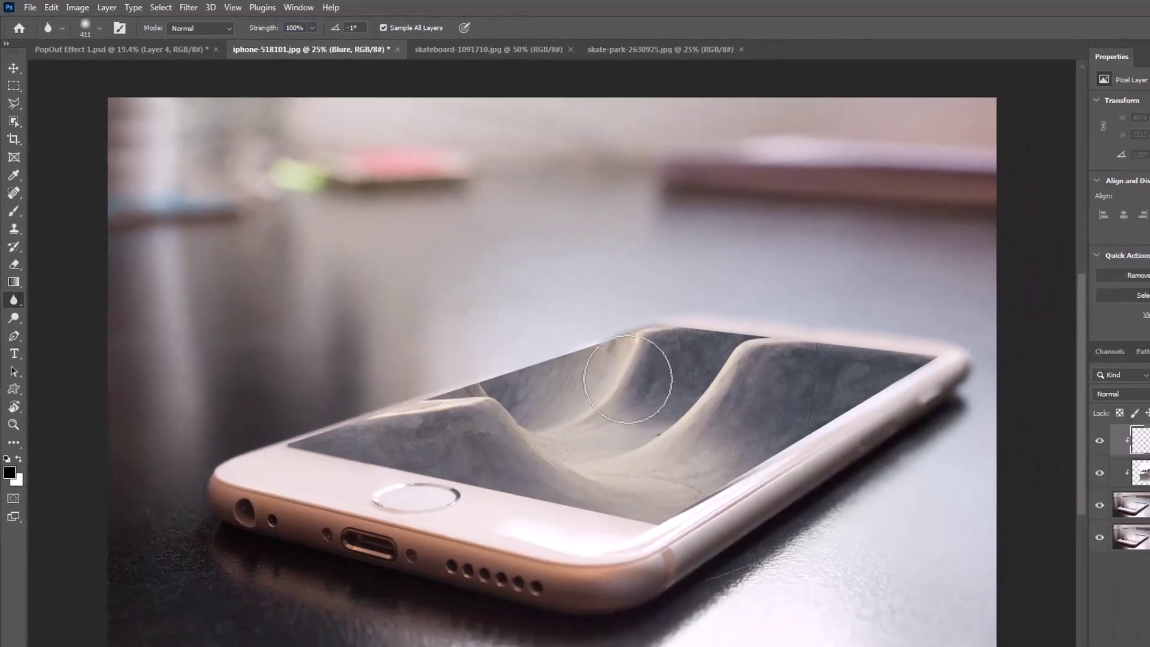
drag(647, 404, 682, 410)
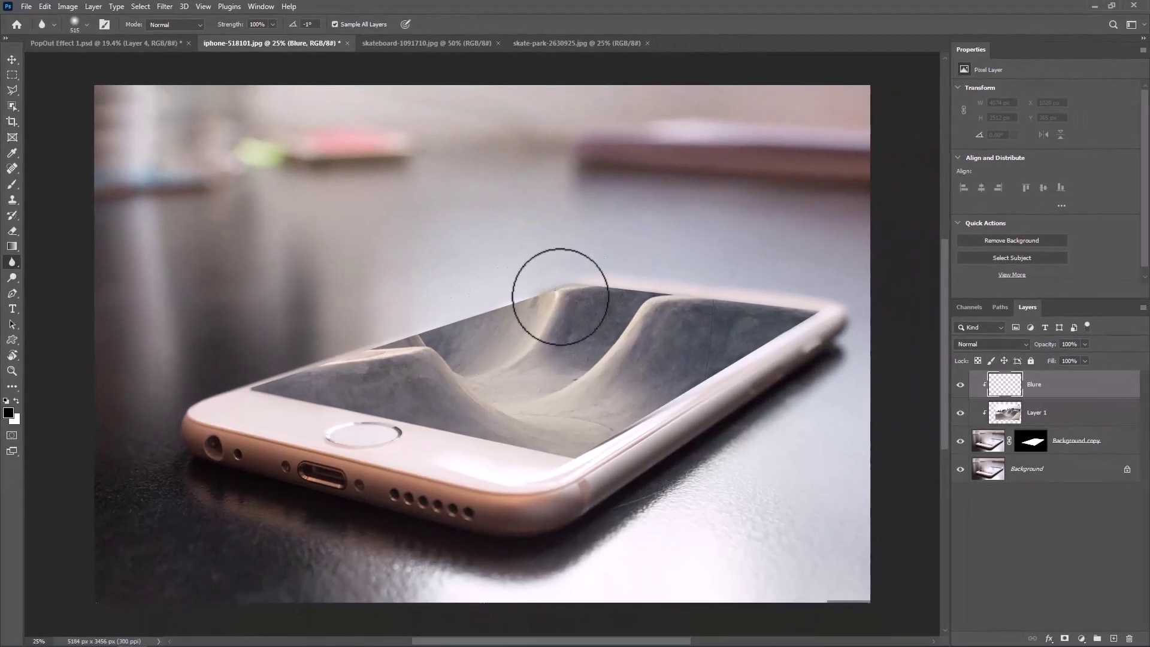
mouse_move(767, 320)
mouse_down()
mouse_move(706, 370)
mouse_move(837, 322)
mouse_move(709, 373)
mouse_move(812, 304)
mouse_move(599, 435)
mouse_move(668, 409)
mouse_move(584, 459)
mouse_move(684, 398)
mouse_move(623, 427)
mouse_move(610, 436)
mouse_move(768, 361)
mouse_move(703, 382)
mouse_move(813, 317)
mouse_move(622, 281)
mouse_move(633, 295)
mouse_move(583, 285)
mouse_move(515, 312)
mouse_move(415, 319)
mouse_move(577, 298)
mouse_move(566, 438)
mouse_move(431, 425)
mouse_move(328, 393)
mouse_move(467, 437)
mouse_move(550, 443)
mouse_move(448, 420)
mouse_move(707, 367)
mouse_move(791, 314)
mouse_move(601, 261)
mouse_move(855, 334)
mouse_move(793, 315)
mouse_move(734, 338)
mouse_move(597, 409)
mouse_move(575, 441)
mouse_up()
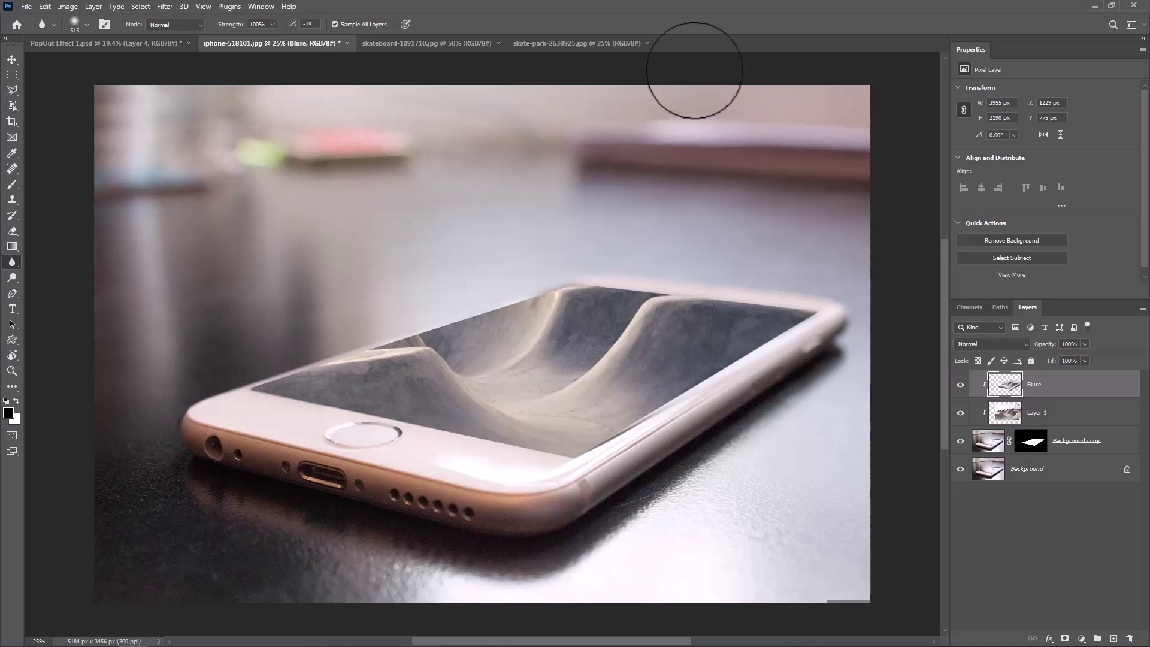
Copy the skater from skateboard-1091710.jpg using an automatic subject selection, and return to the phone document
click(440, 48)
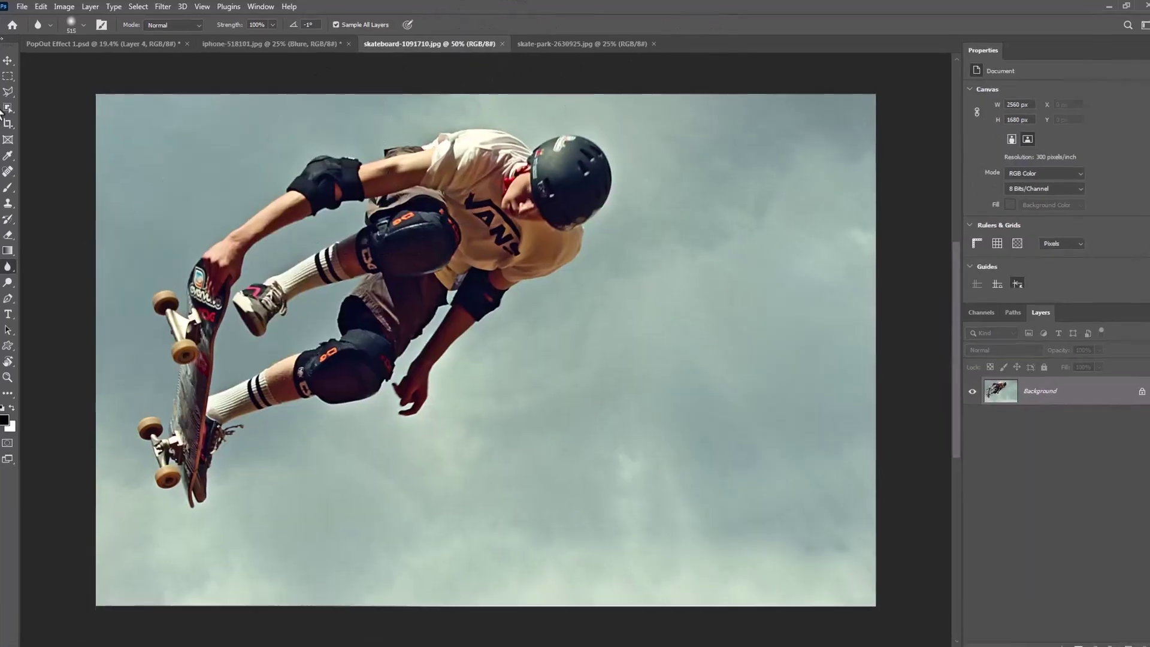
click(8, 76)
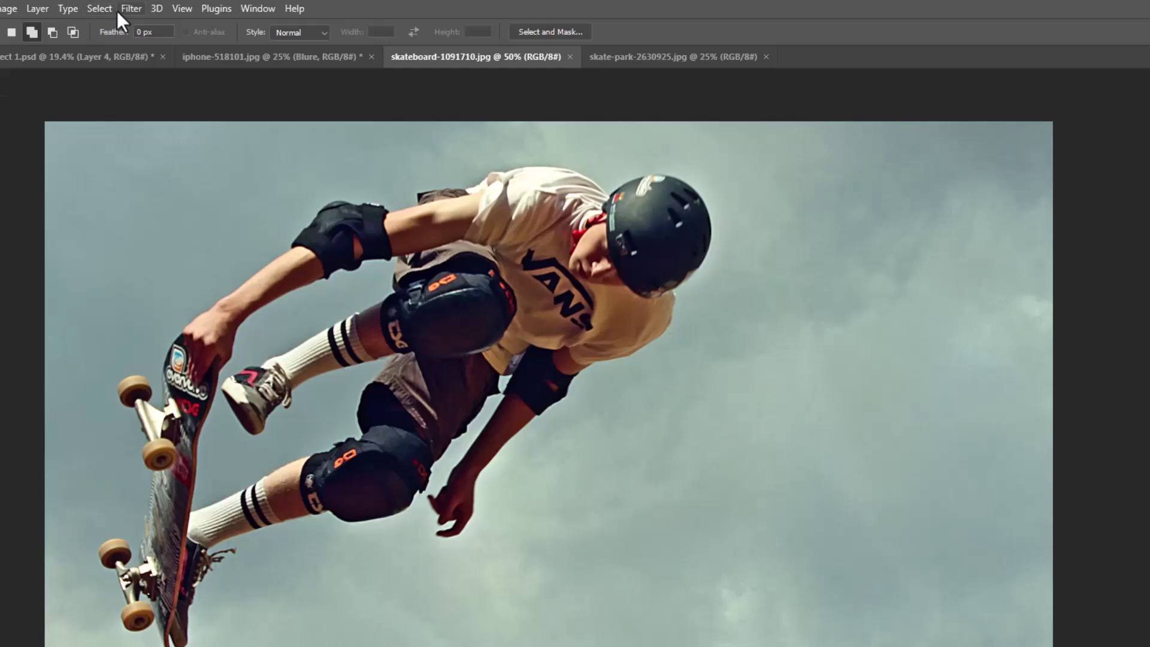
click(98, 7)
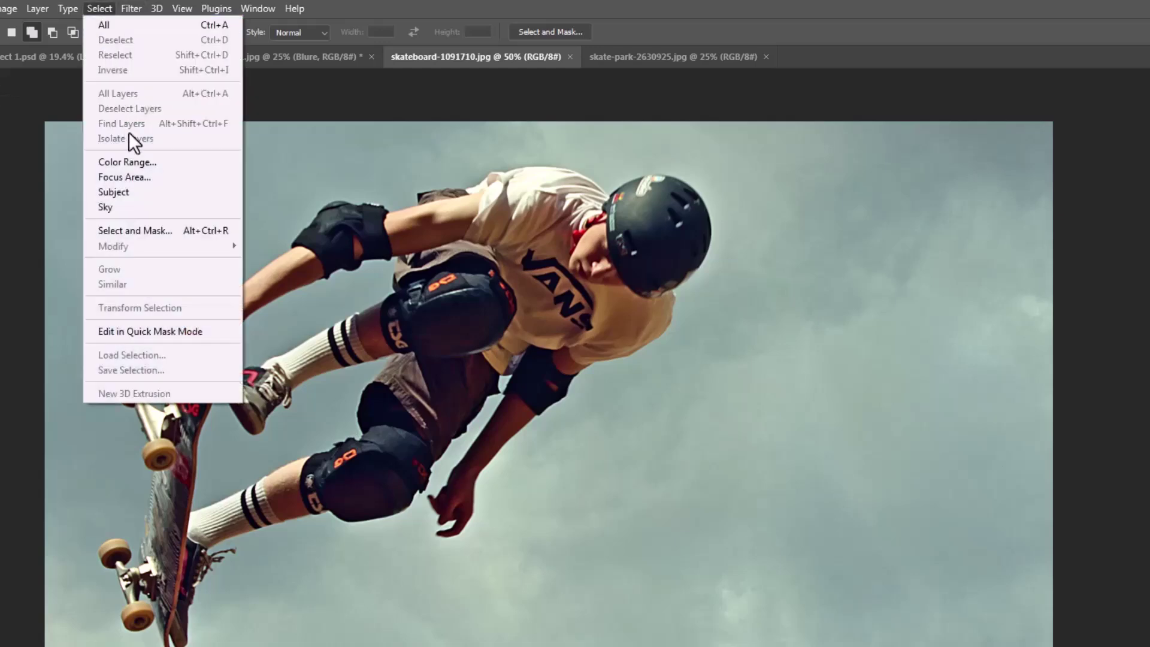
click(127, 192)
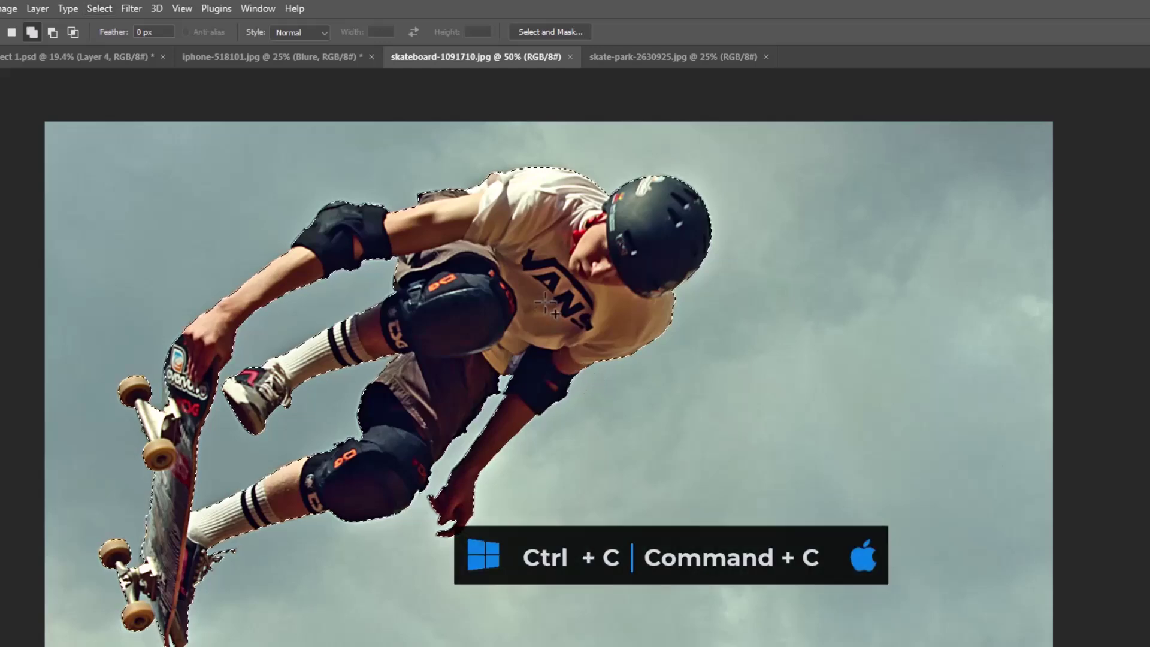
key(ctrl+c)
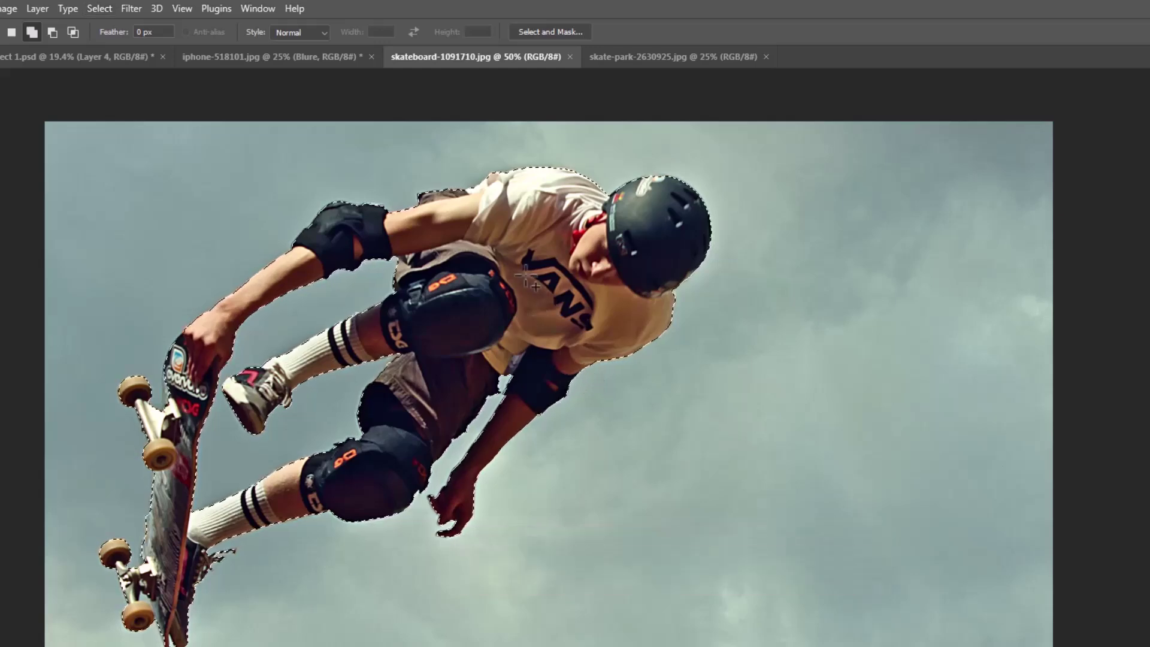
click(256, 57)
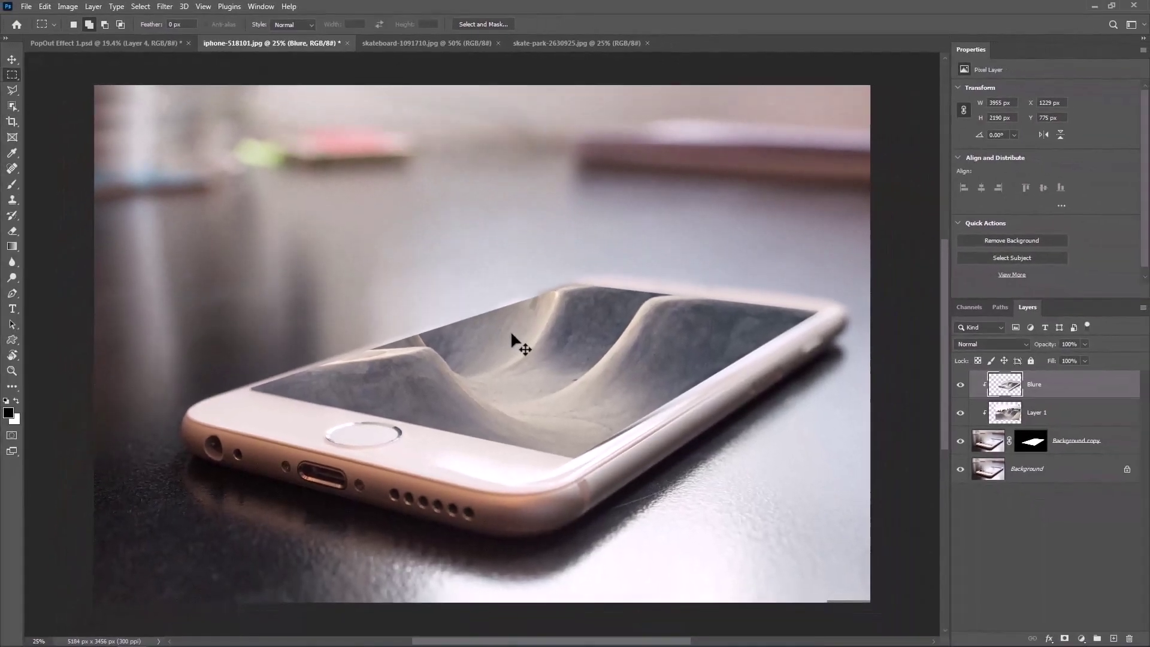
Paste the copied skater above the Blure layer and convert its layer to a smart object
key(ctrl+v)
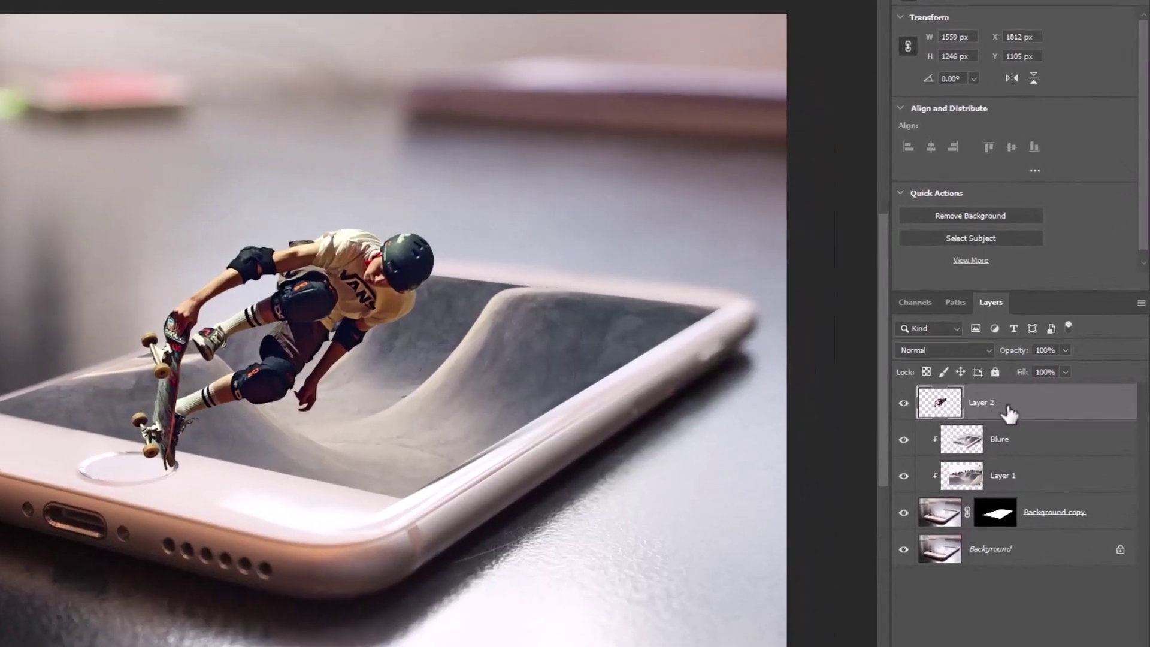
right_click(1010, 413)
click(867, 301)
Scale the skater to about 59.58%, rotate it to about -69.06°, and place the skateboard on the left ramp's crest
key(ctrl+t)
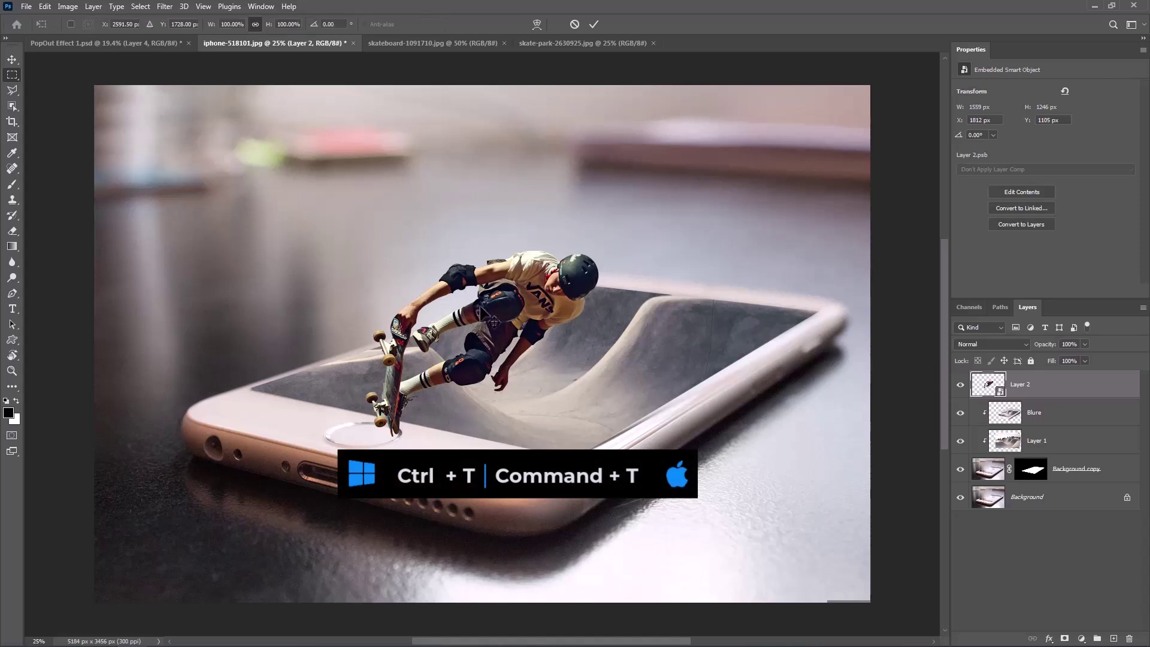
drag(483, 436, 445, 395)
drag(580, 190, 437, 240)
drag(466, 351, 447, 285)
drag(427, 182, 432, 228)
drag(449, 347, 438, 322)
drag(360, 306, 340, 307)
drag(388, 311, 400, 303)
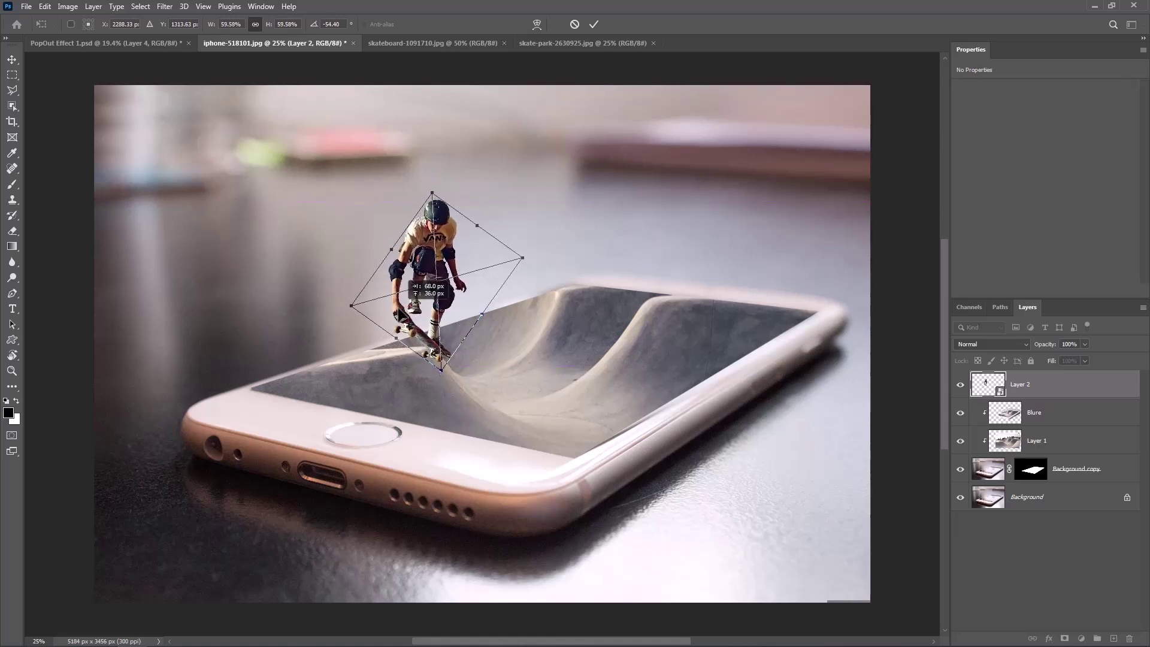
drag(372, 188, 334, 194)
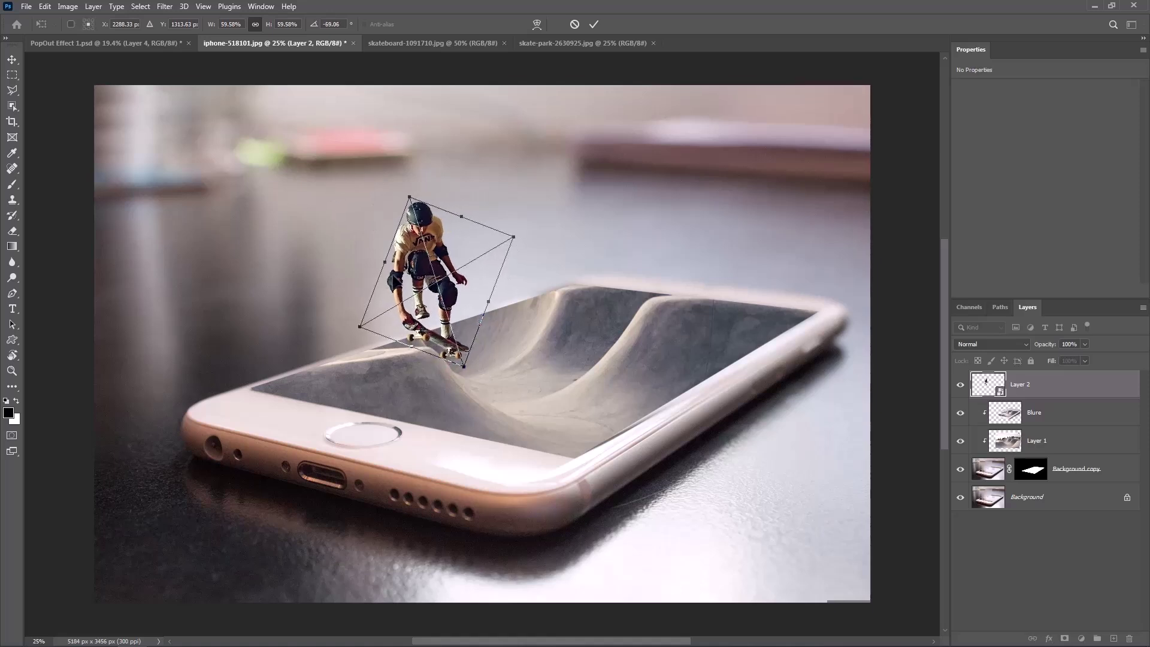
drag(413, 277, 397, 279)
key(Return)
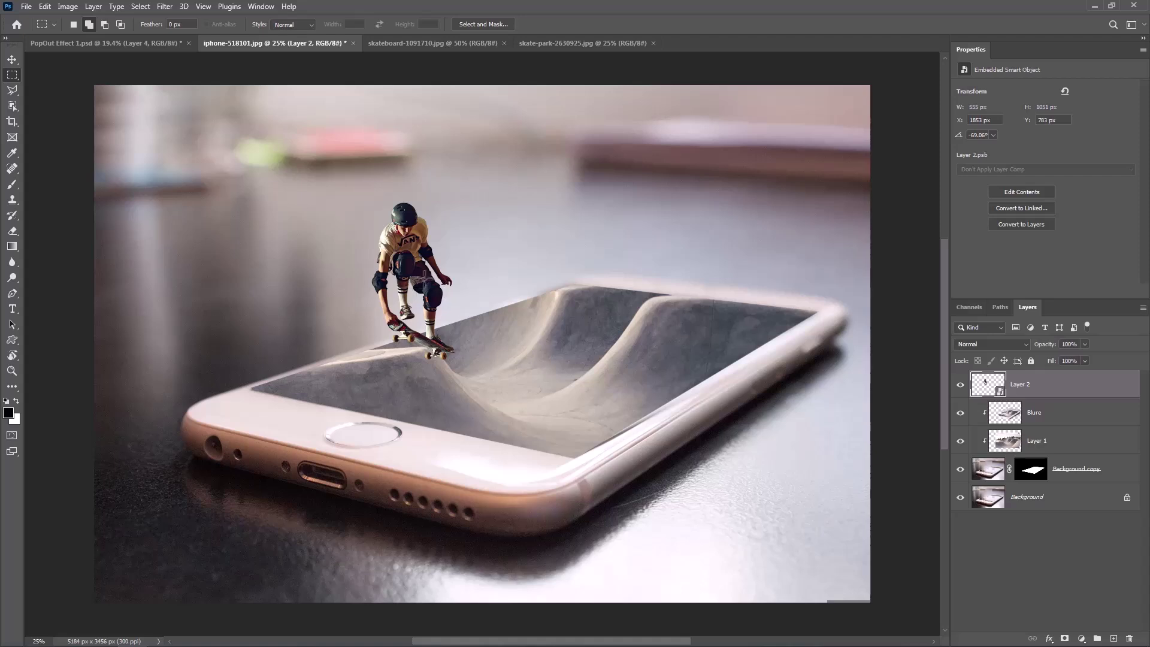
Duplicate the skater layer, flip the copy vertically, and move it straight down beneath the original as a reflection
key(ctrl+j)
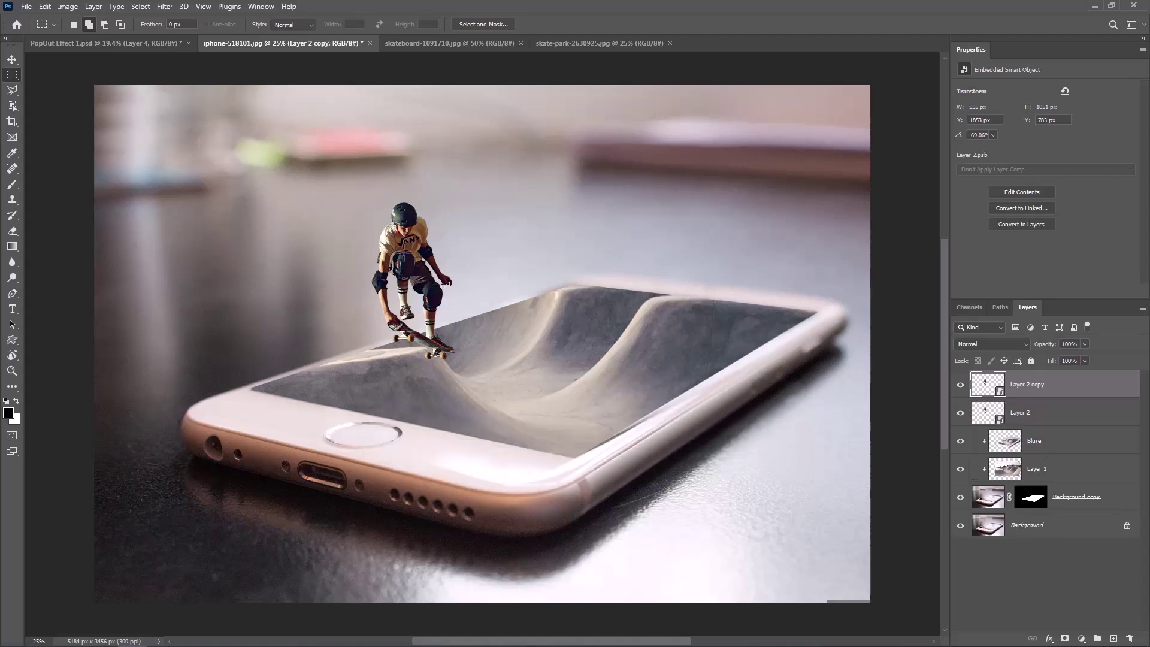
click(12, 59)
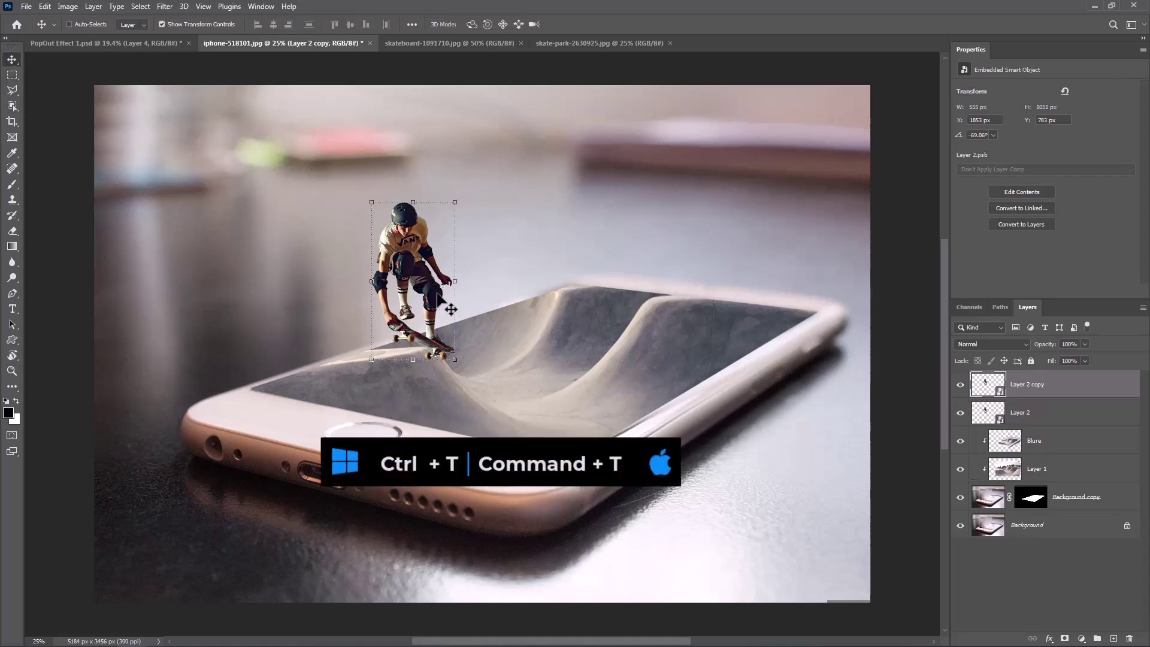
key(ctrl+t)
right_click(420, 250)
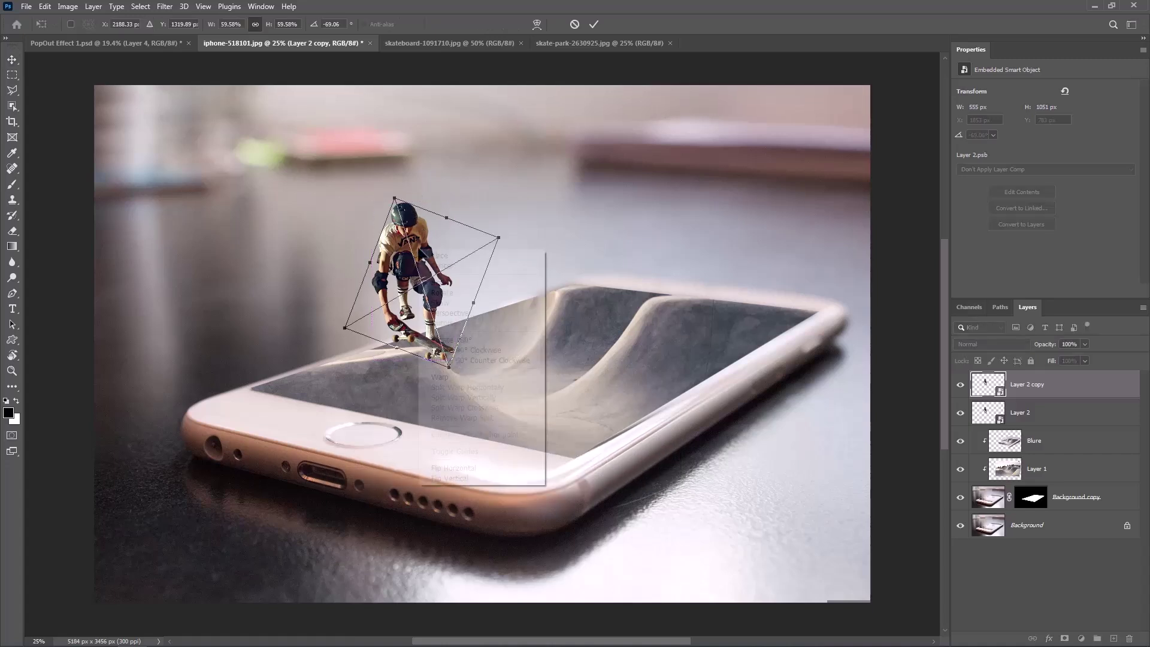
click(460, 479)
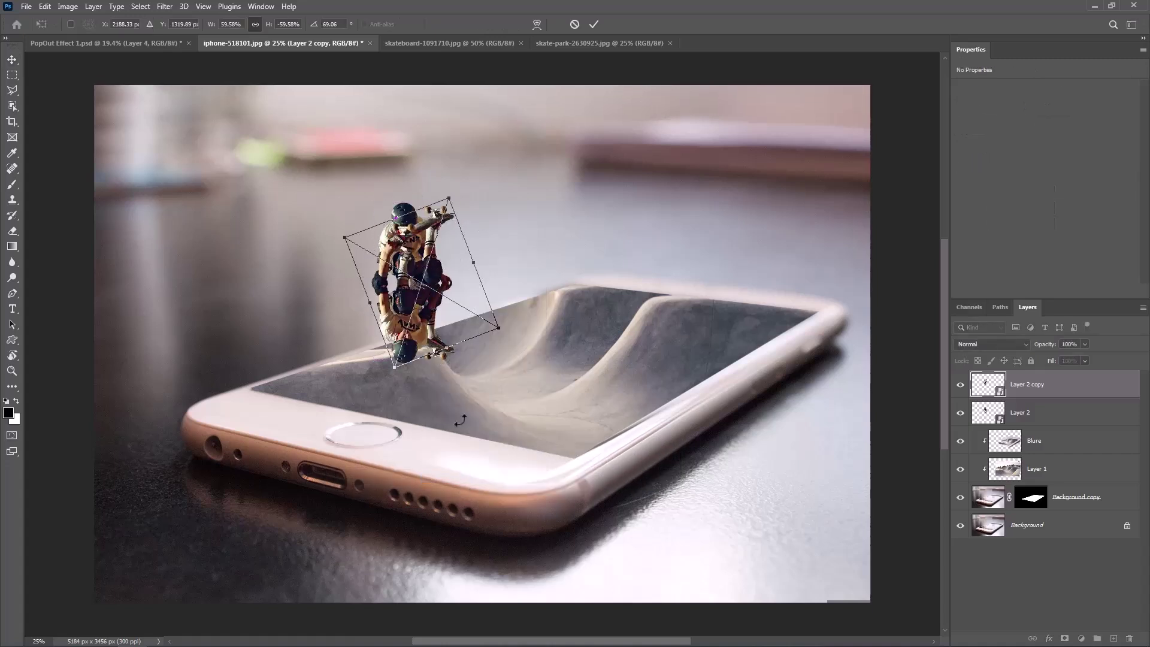
drag(411, 292, 411, 381)
key(Return)
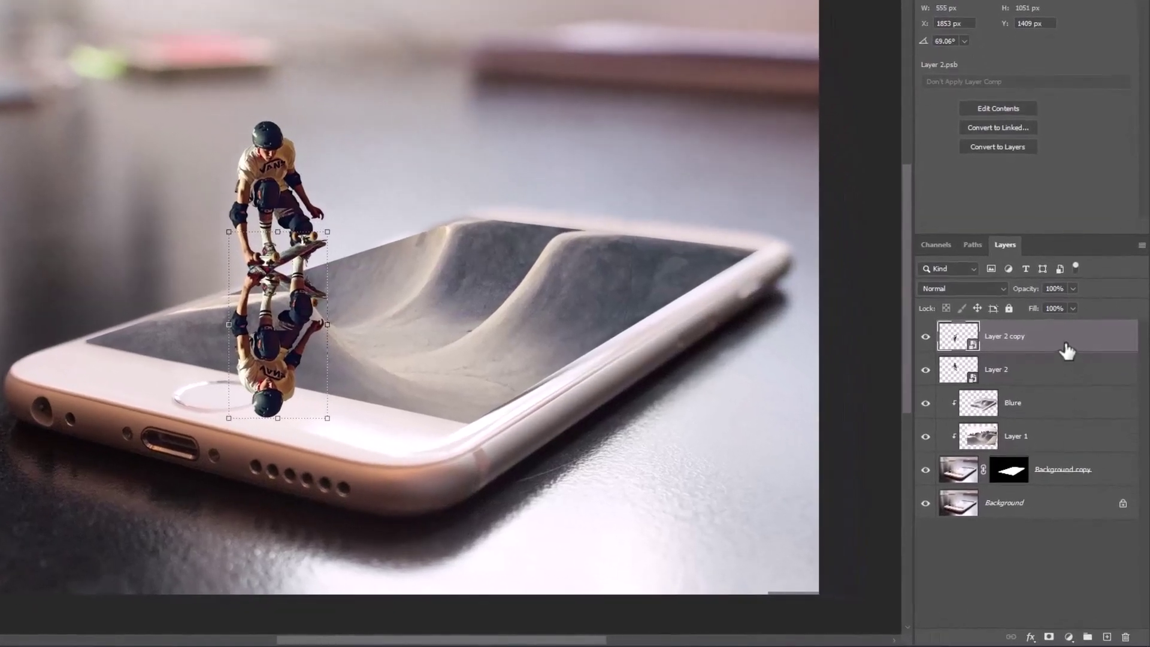
Move the flipped skater layer directly above the Background layer and set its blend mode to Overlay
drag(1063, 350, 1028, 488)
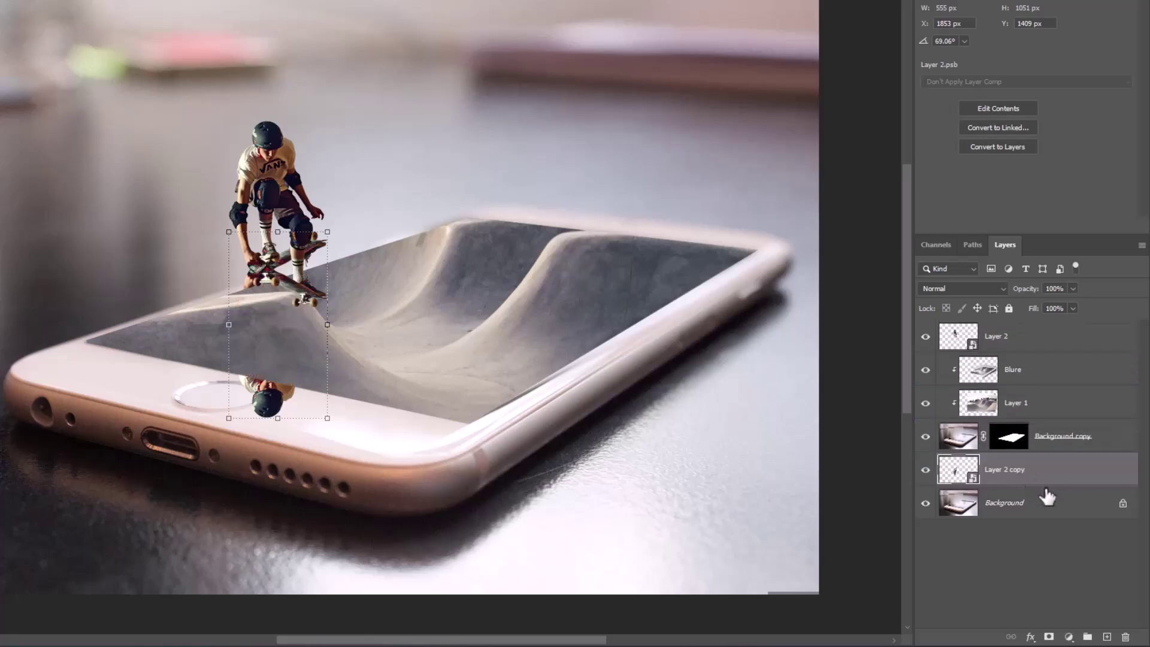
click(989, 292)
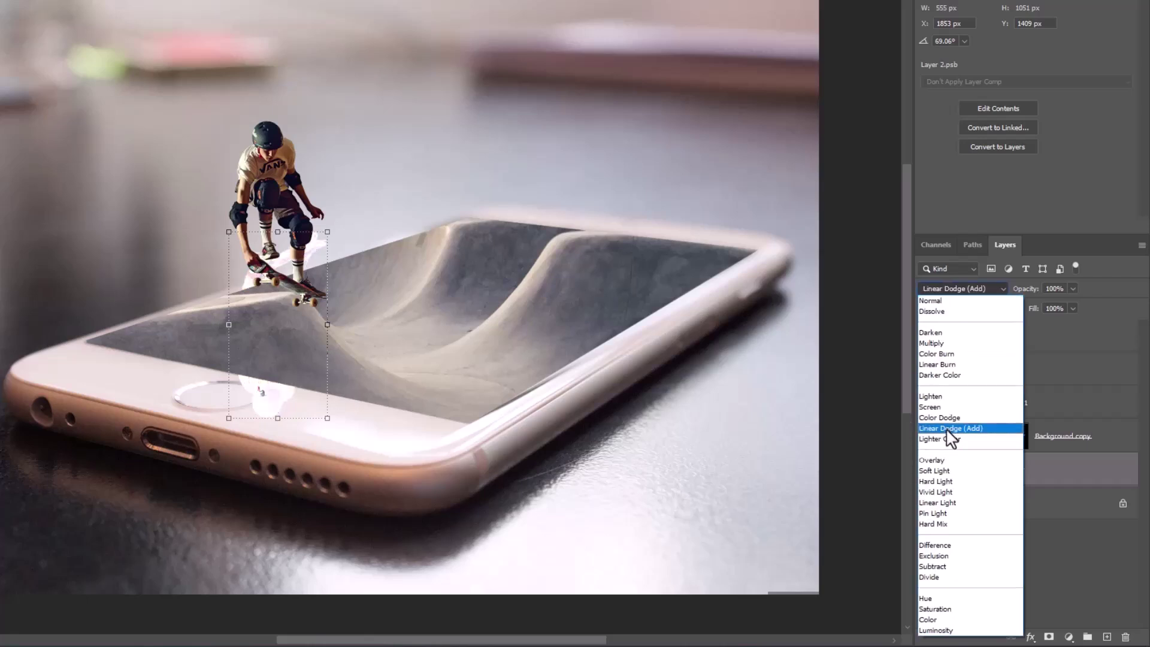
click(936, 464)
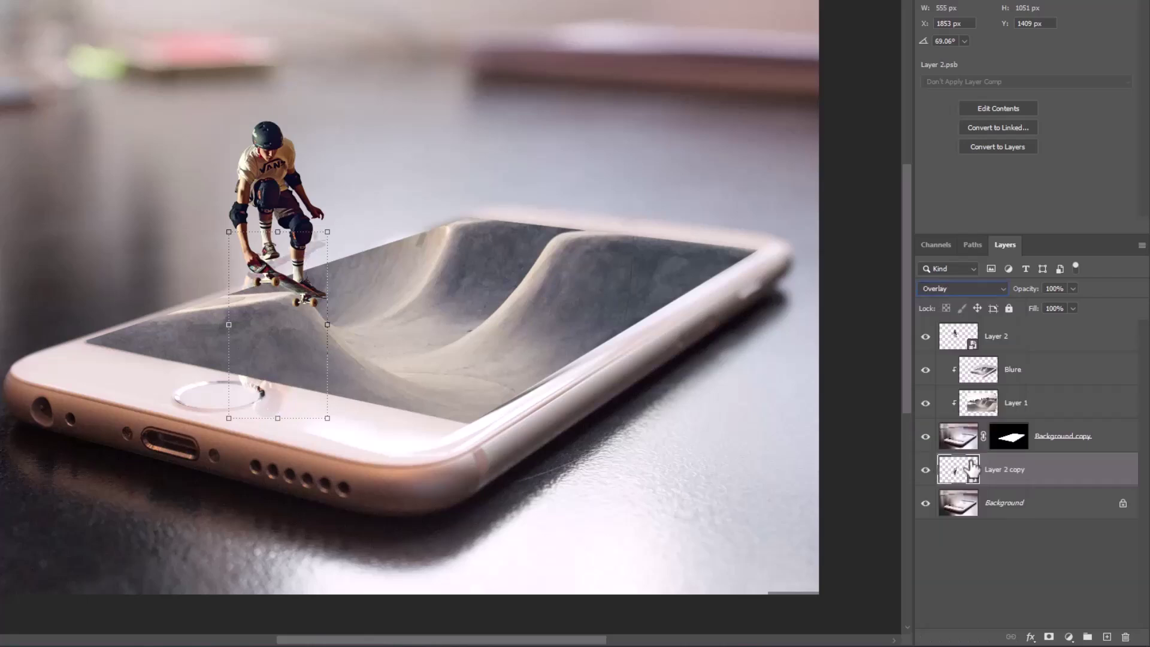
Mask the reflection layer, hide its part behind the phone with a larger black brush, and set the layer opacity to 70%
click(1048, 637)
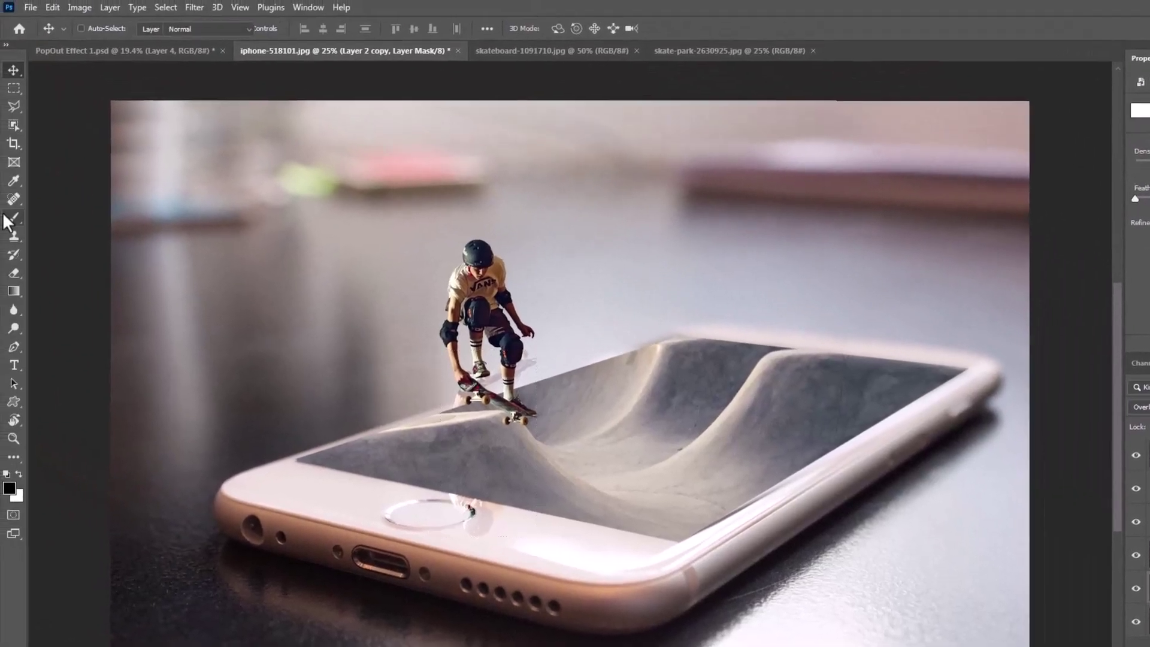
click(14, 218)
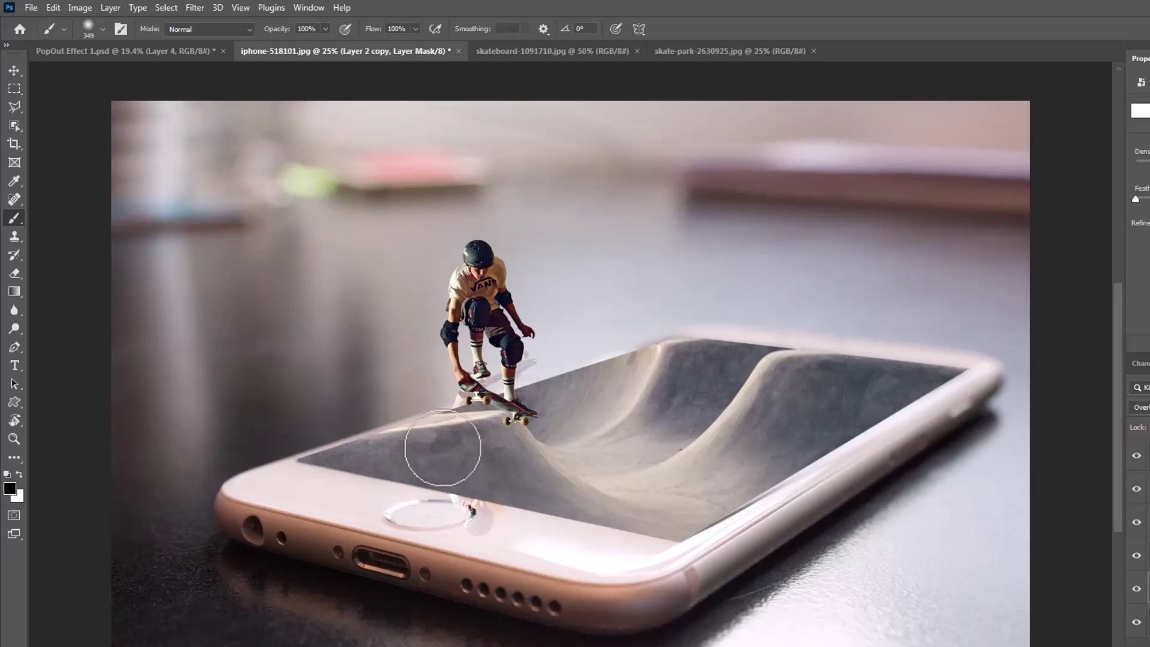
key(bracketright)
key(bracketright)
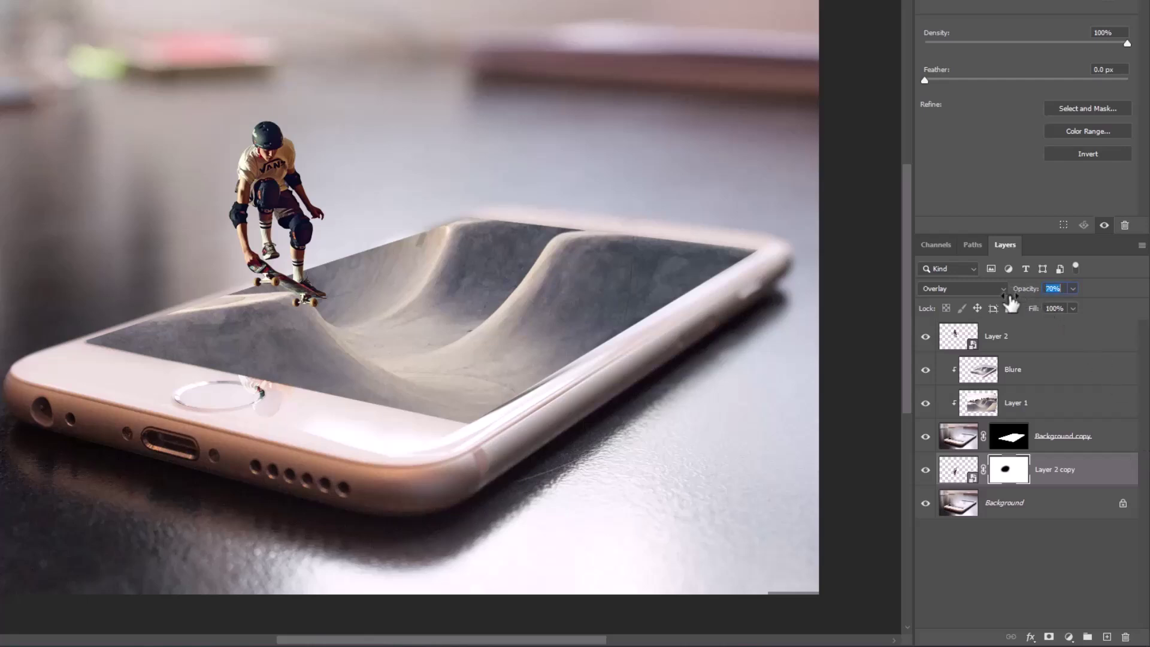
Add a Color Lookup adjustment above Layer 2 with the FallColors.look 3DLUT and compare the image with and without it
click(1048, 340)
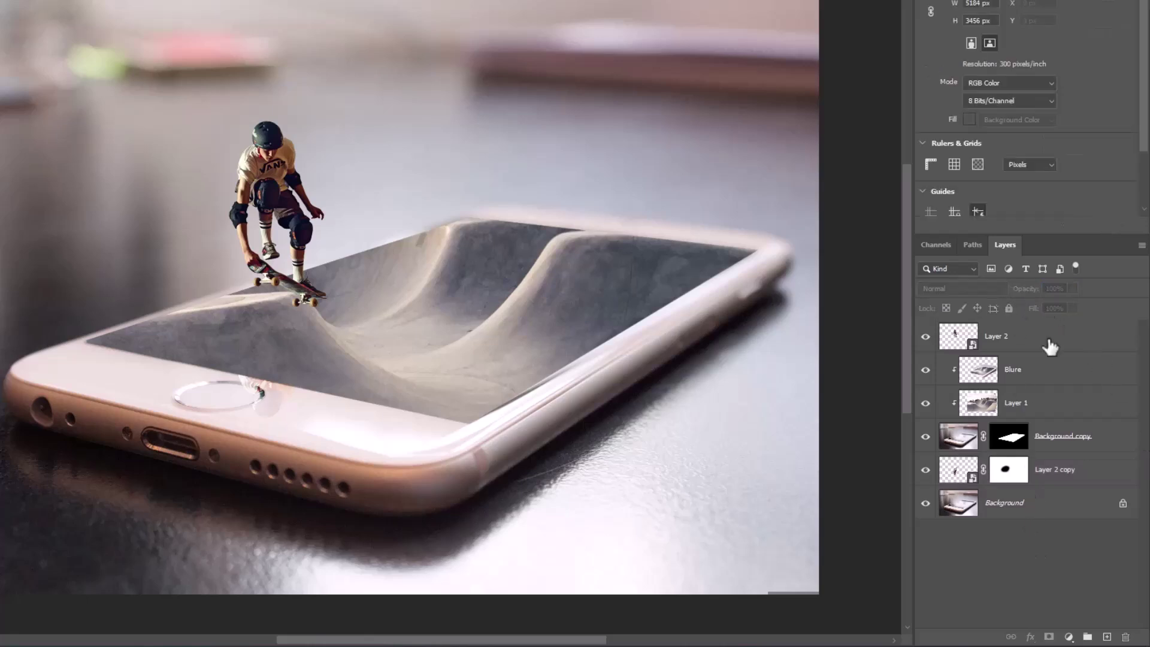
click(1068, 638)
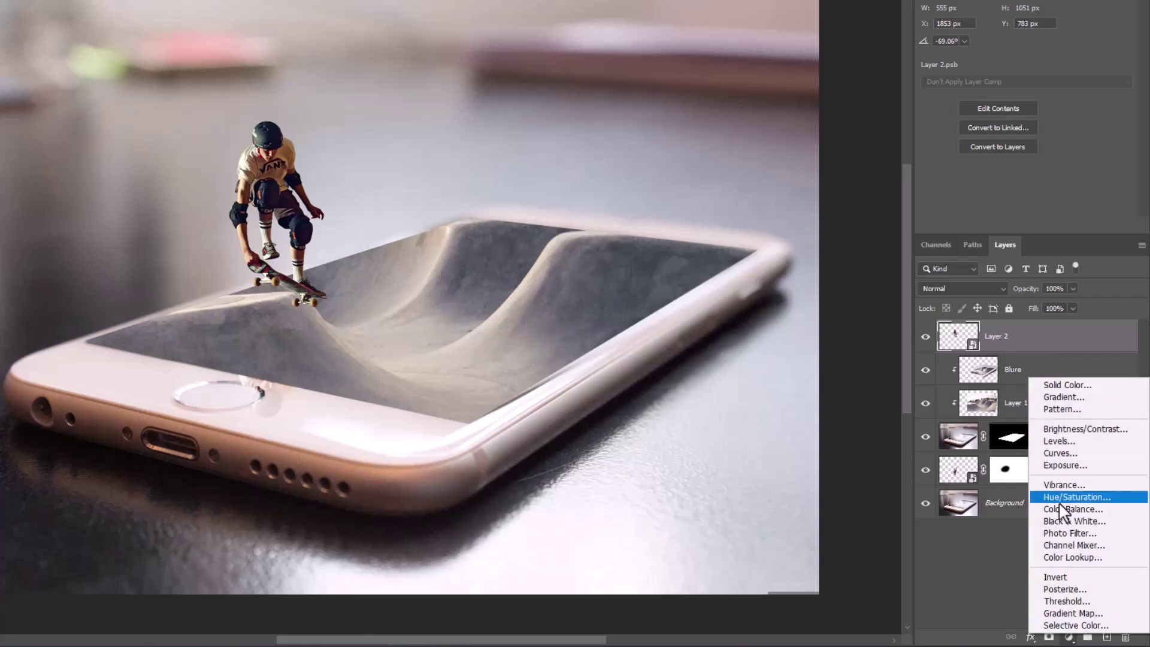
click(1048, 558)
click(1000, 62)
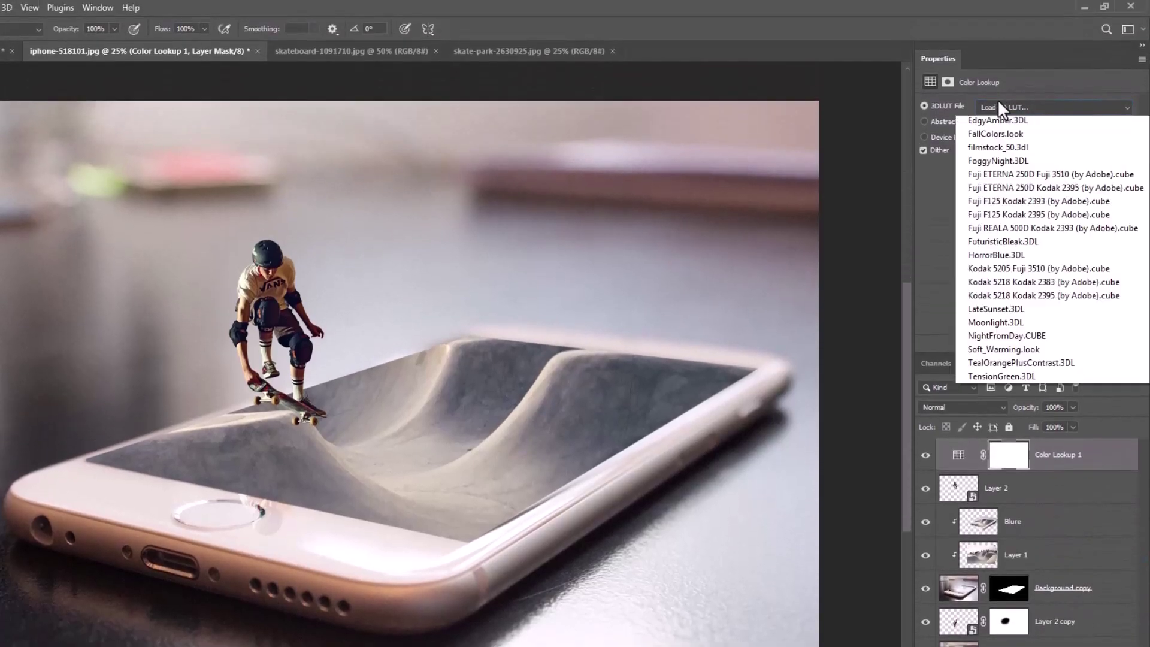
click(994, 273)
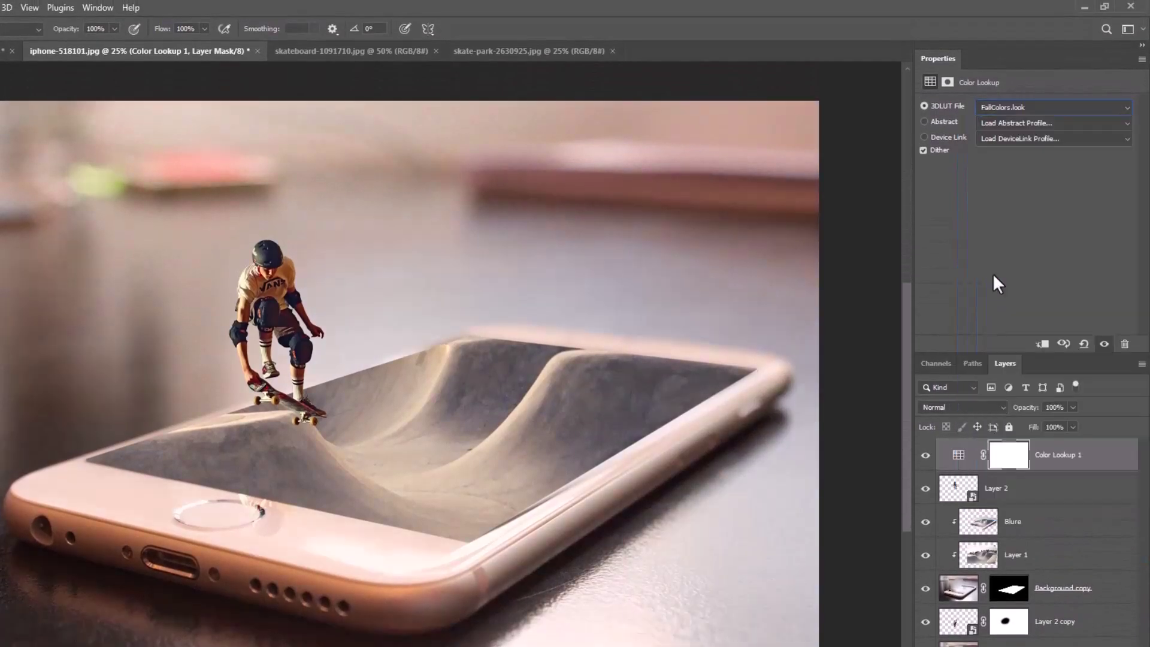
click(925, 456)
click(925, 457)
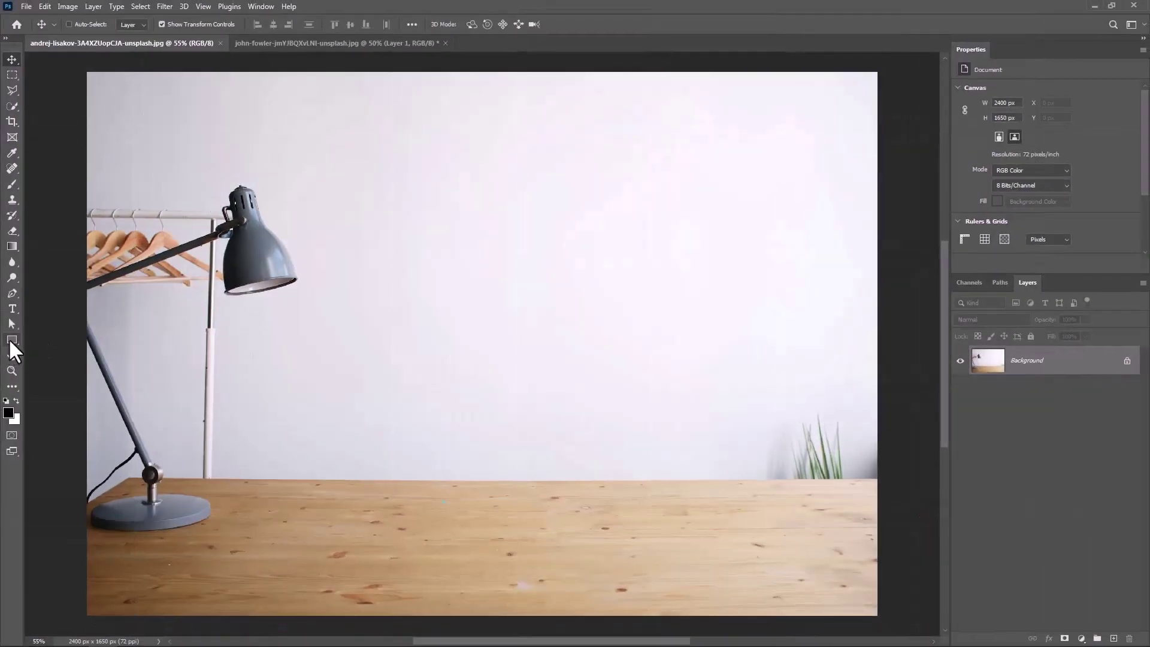
Draw a white rectangle without stroke, about 1048 by 541 px, across the wall and tabletop of the desk lamp photo
click(12, 340)
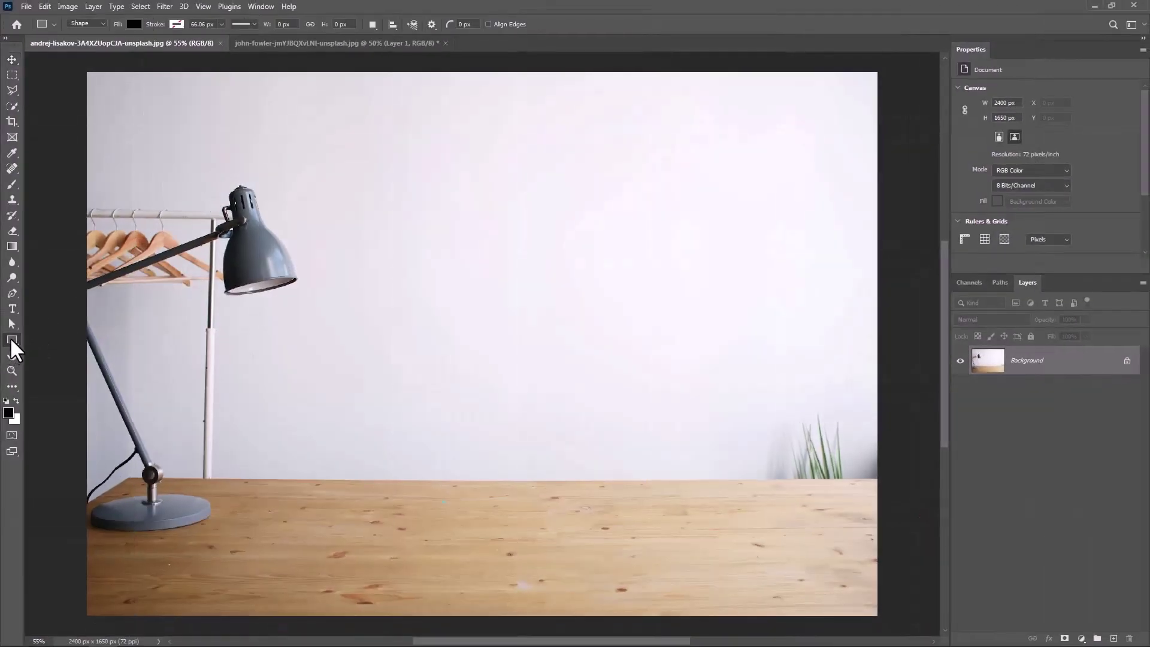
click(133, 23)
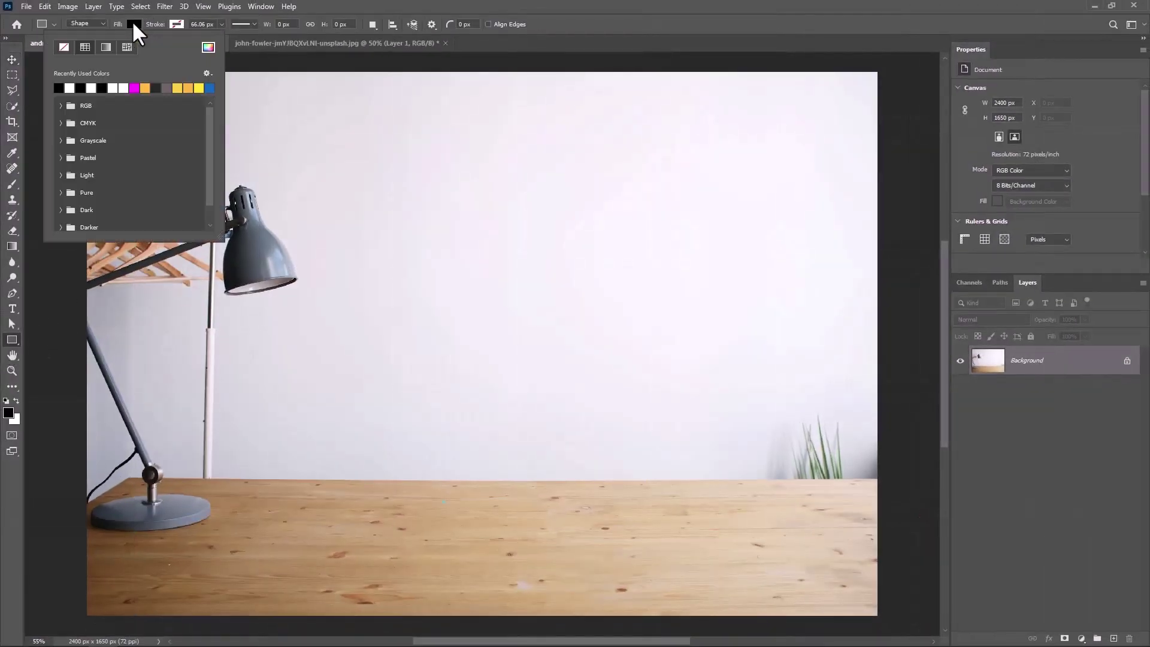
click(72, 85)
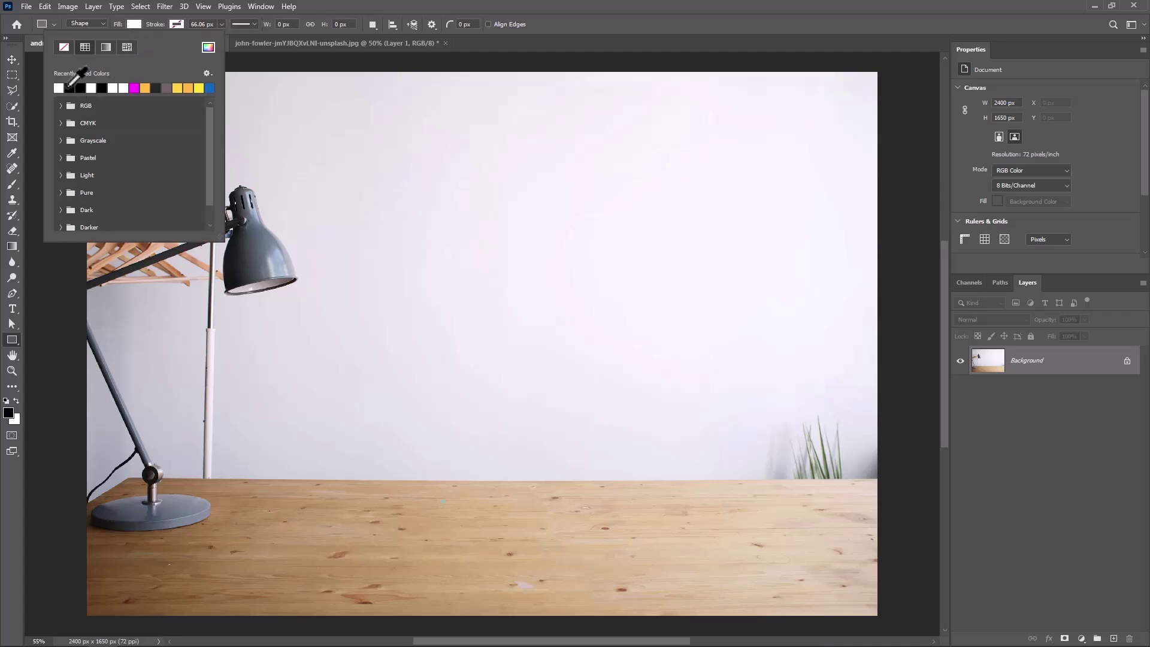
click(174, 24)
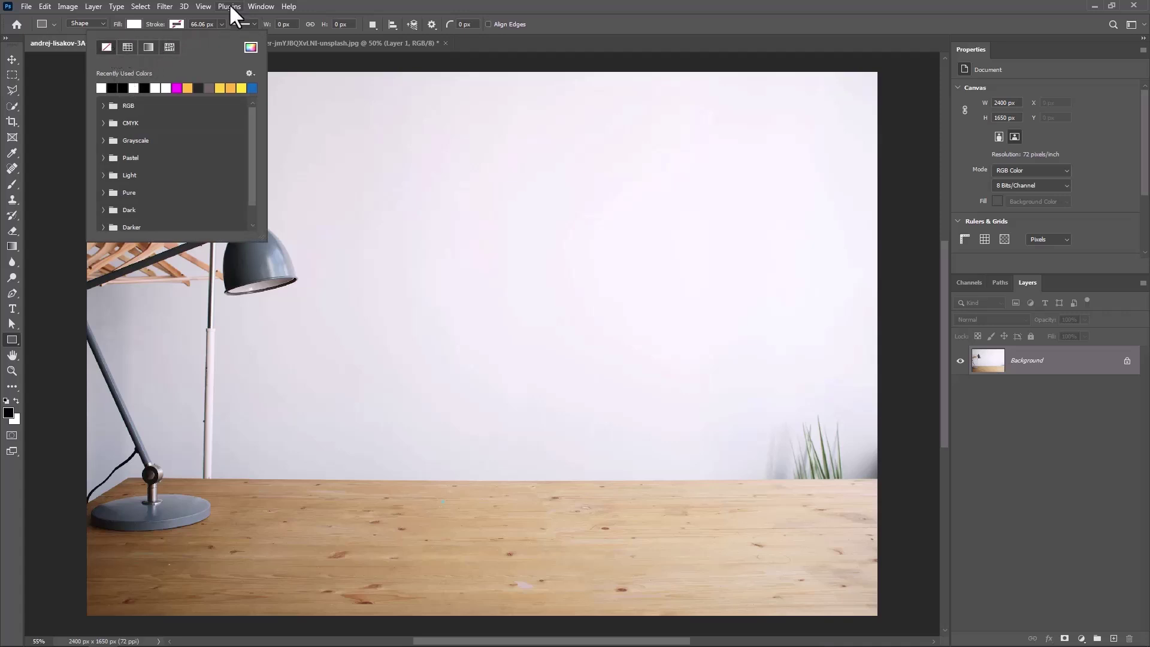
click(346, 2)
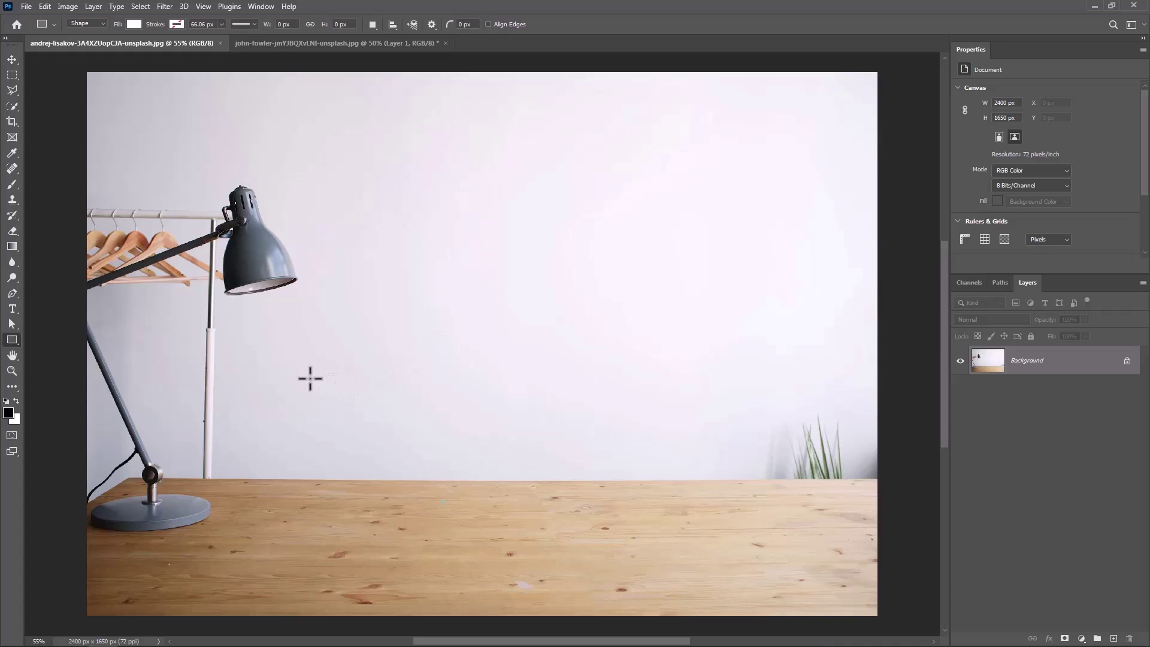
drag(334, 379, 680, 557)
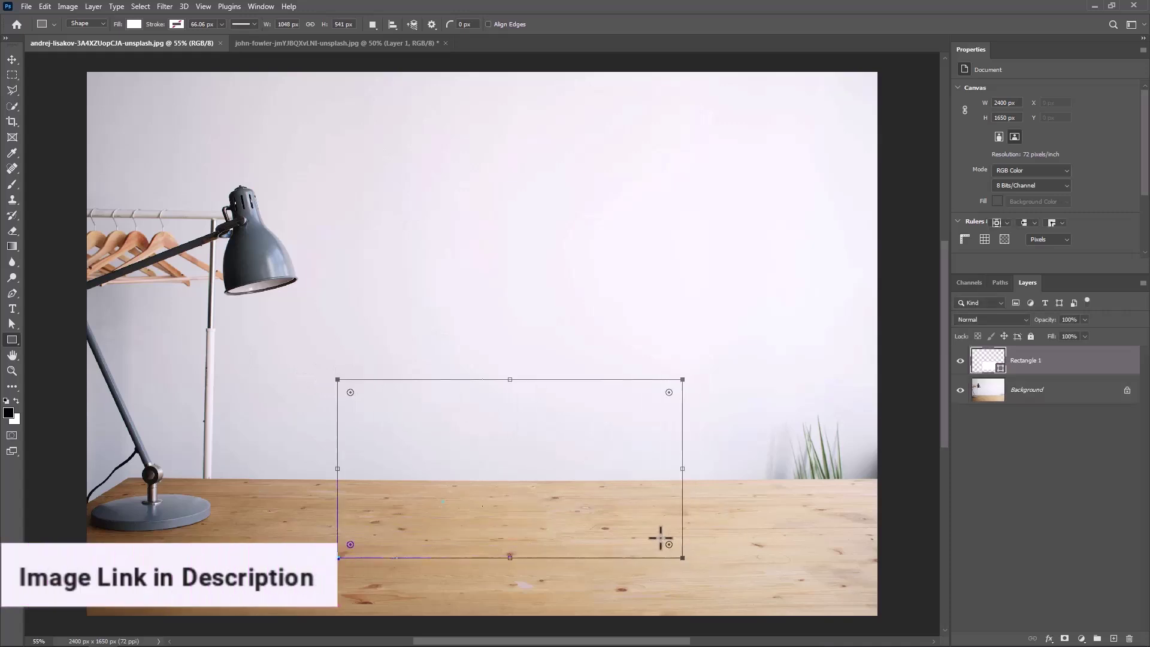
Apply a Perspective transform to the white rectangle, narrowing its upper edge symmetrically into a trapezoid
click(12, 59)
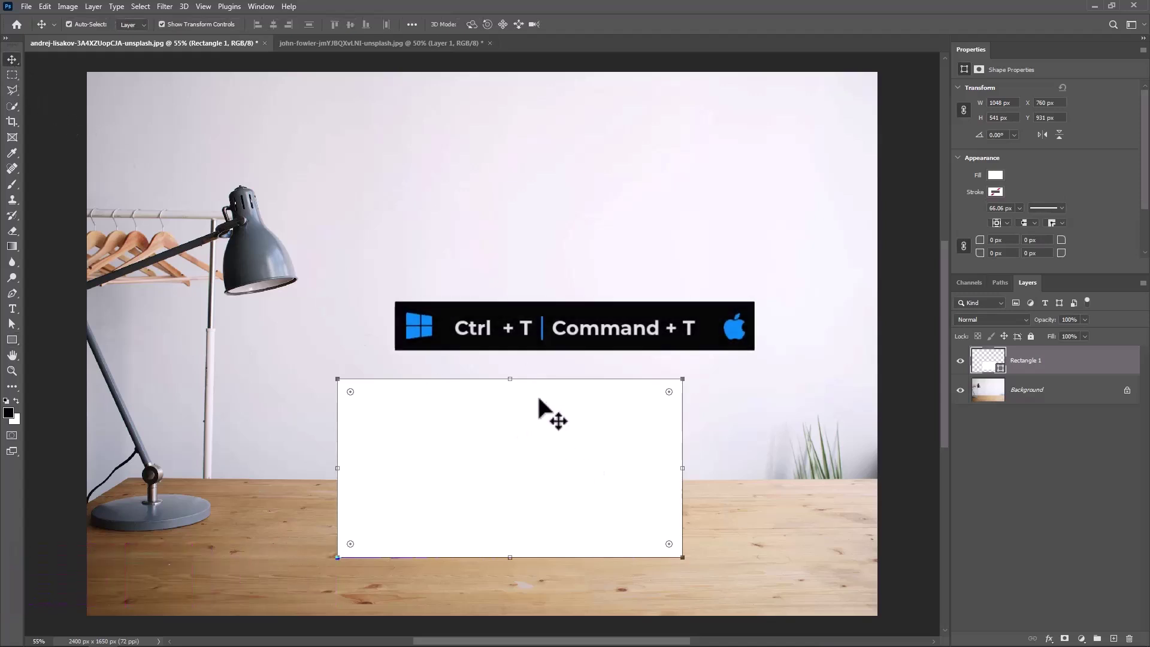
key(ctrl+t)
right_click(519, 386)
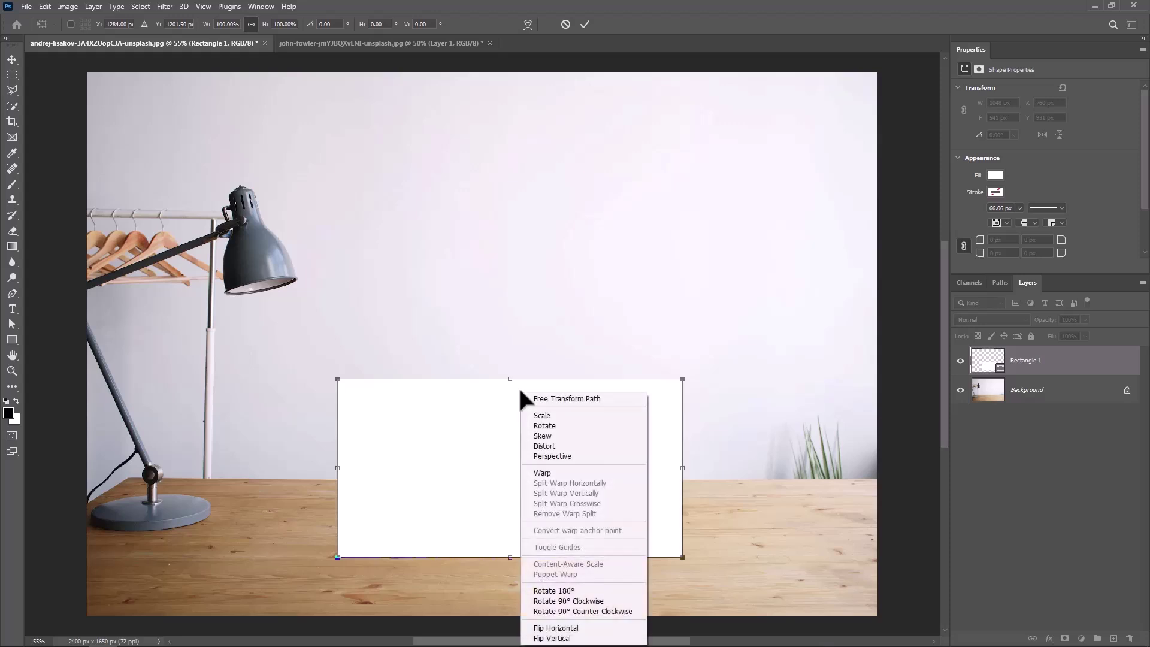
click(544, 456)
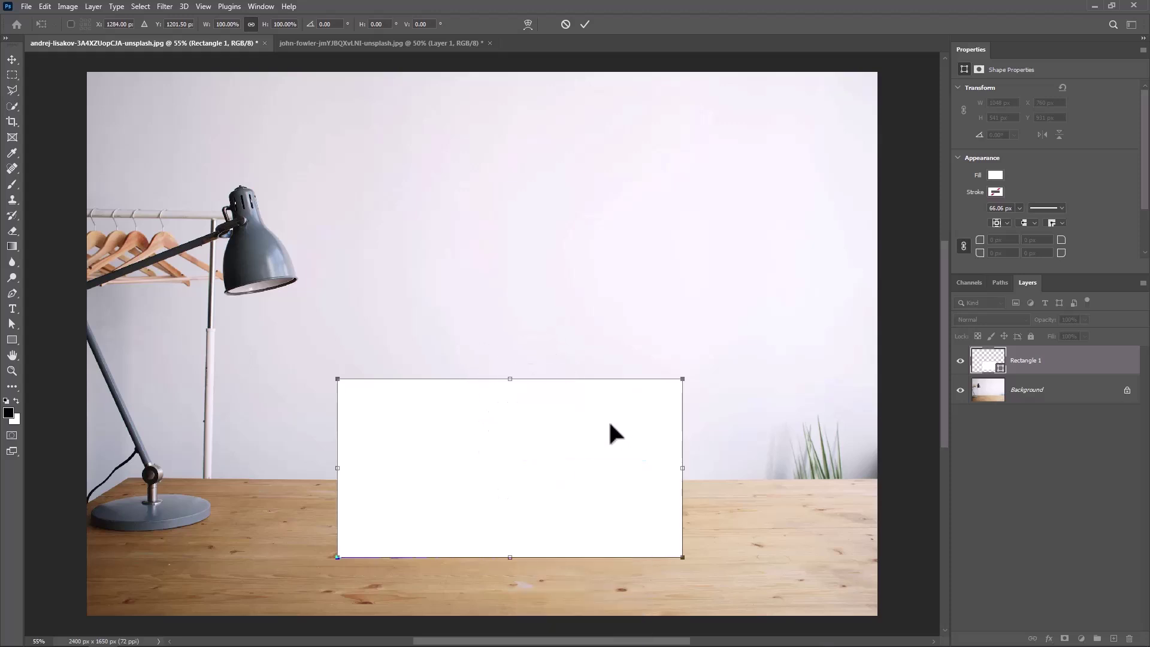
drag(683, 384, 621, 413)
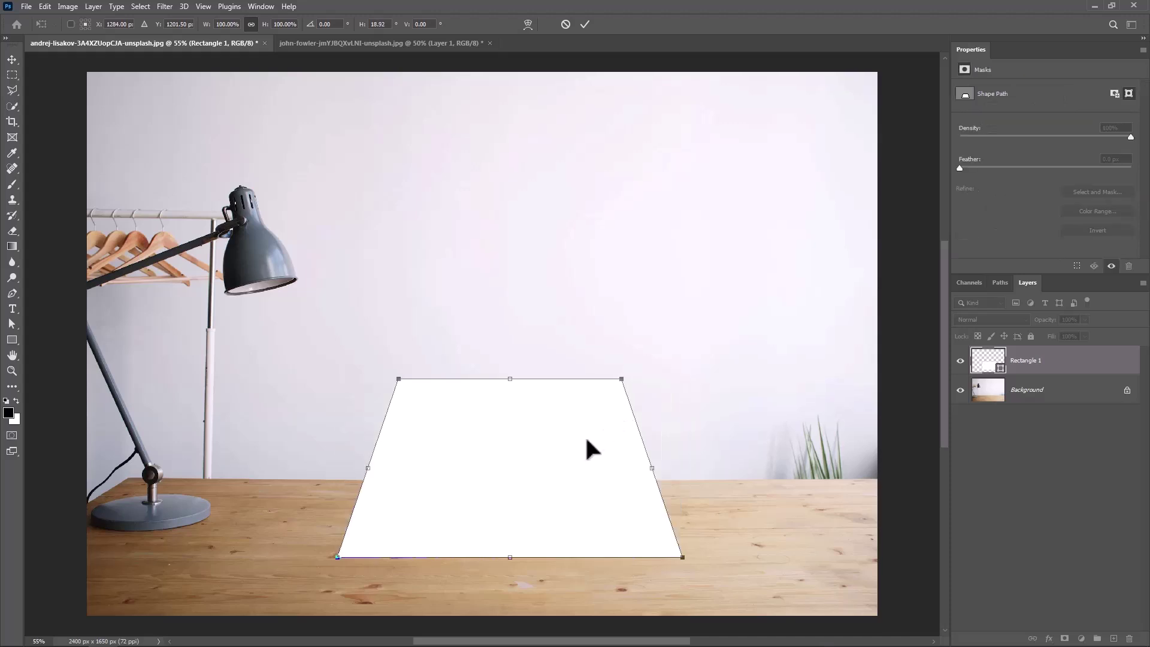
Distort the trapezoid by lowering its upper edge to about 58.35% height, and accept converting the live shape into a regular path
right_click(511, 388)
click(556, 194)
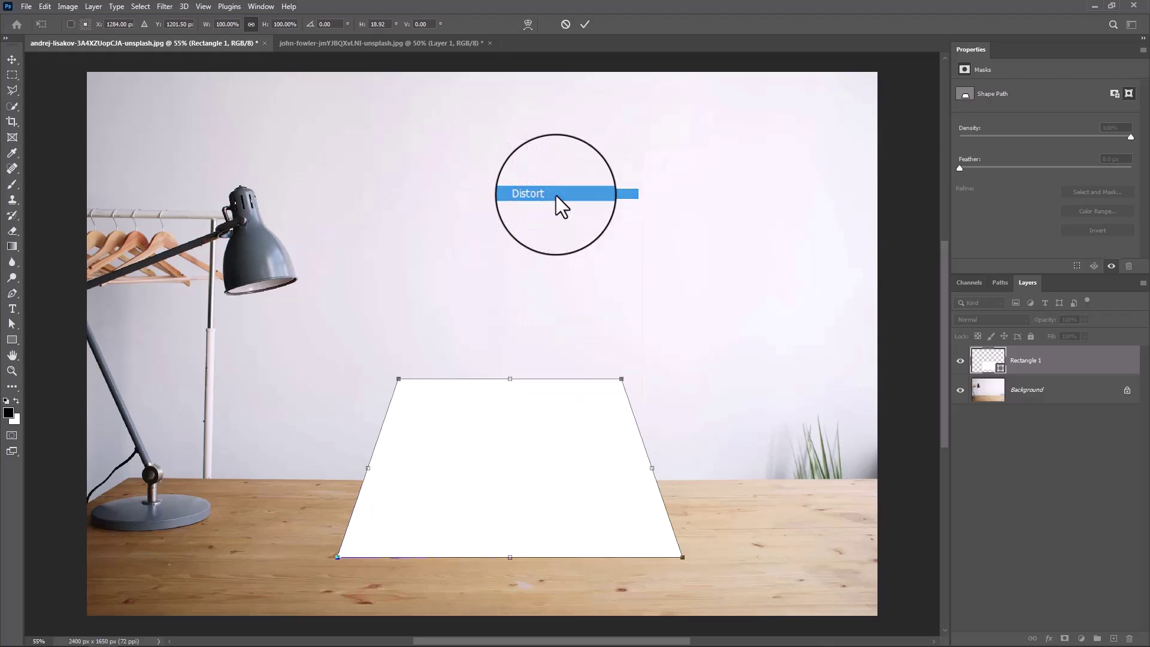
drag(509, 382, 511, 458)
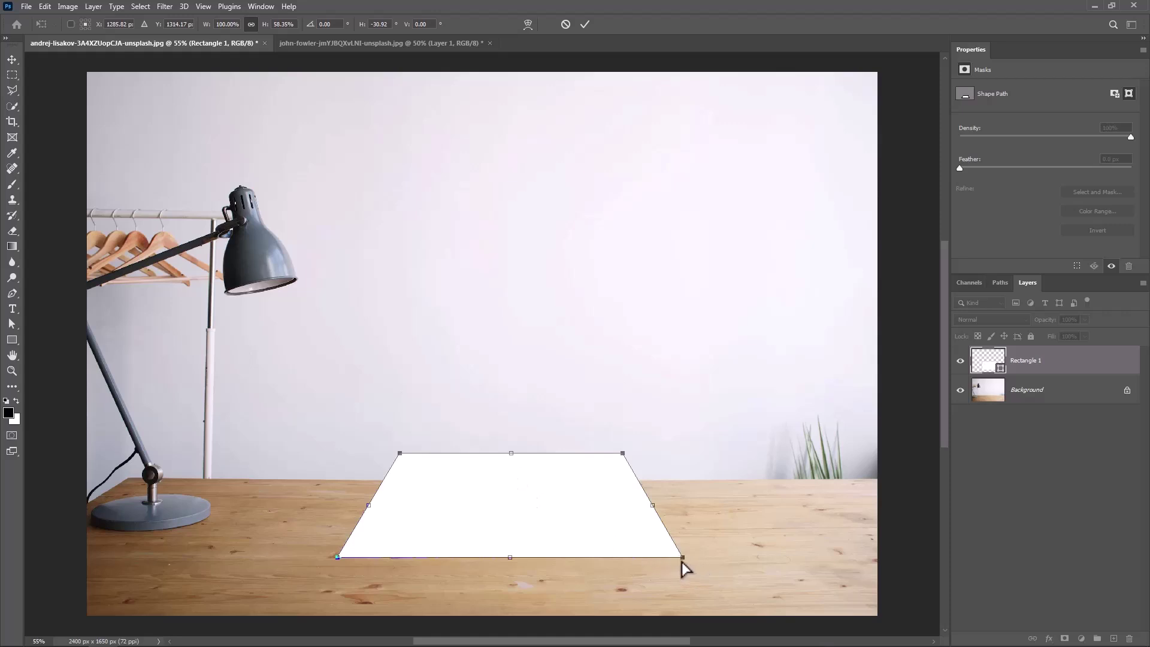
key(Return)
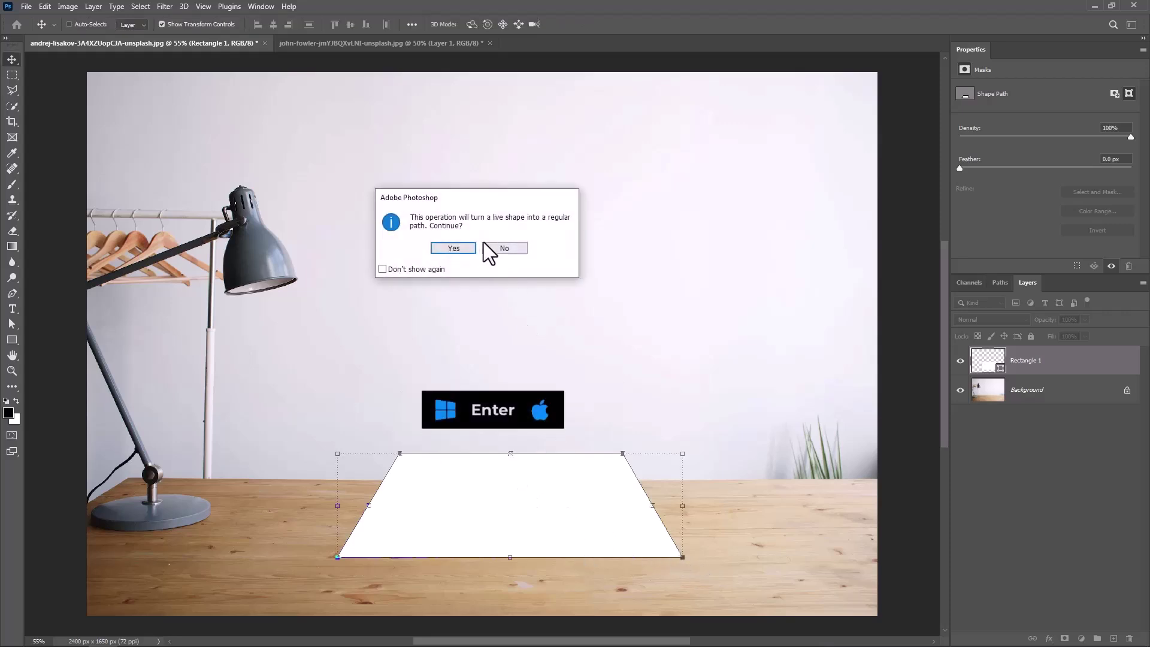
click(453, 248)
Enlarge the white trapezoid slightly and shift it left on the tabletop toward the lamp
key(ctrl+t)
drag(682, 556, 704, 564)
drag(619, 542, 551, 539)
key(Return)
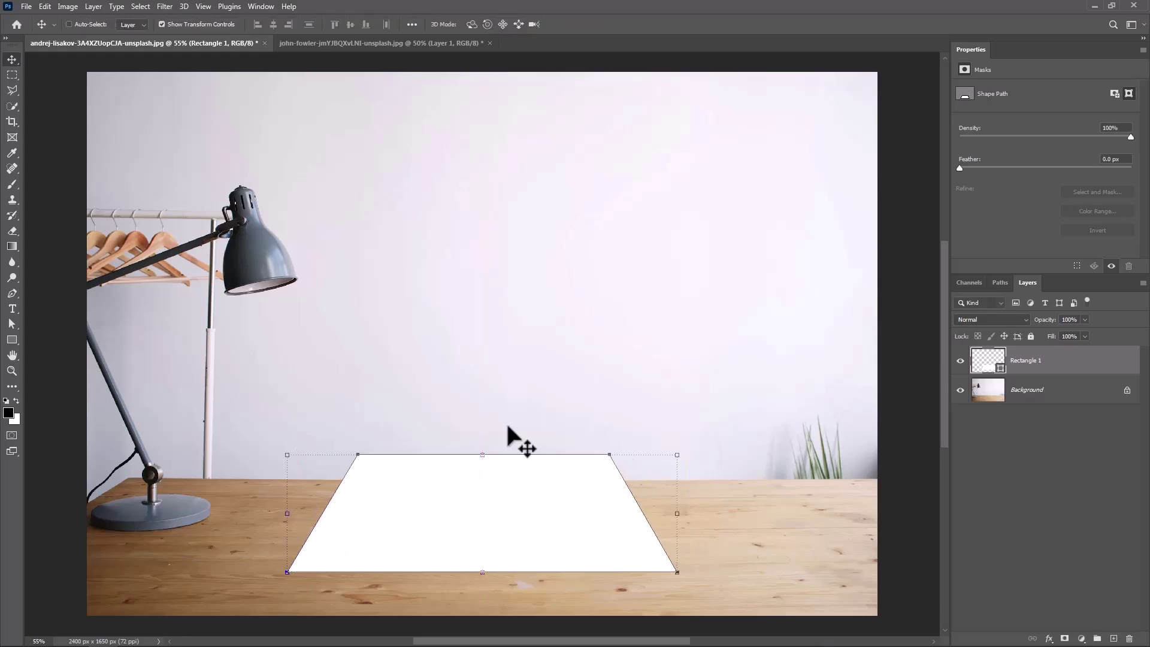
Bring the sheep photo layer into the desk lamp document, scaling it to about 80% and moving it down over the white trapezoid
click(375, 43)
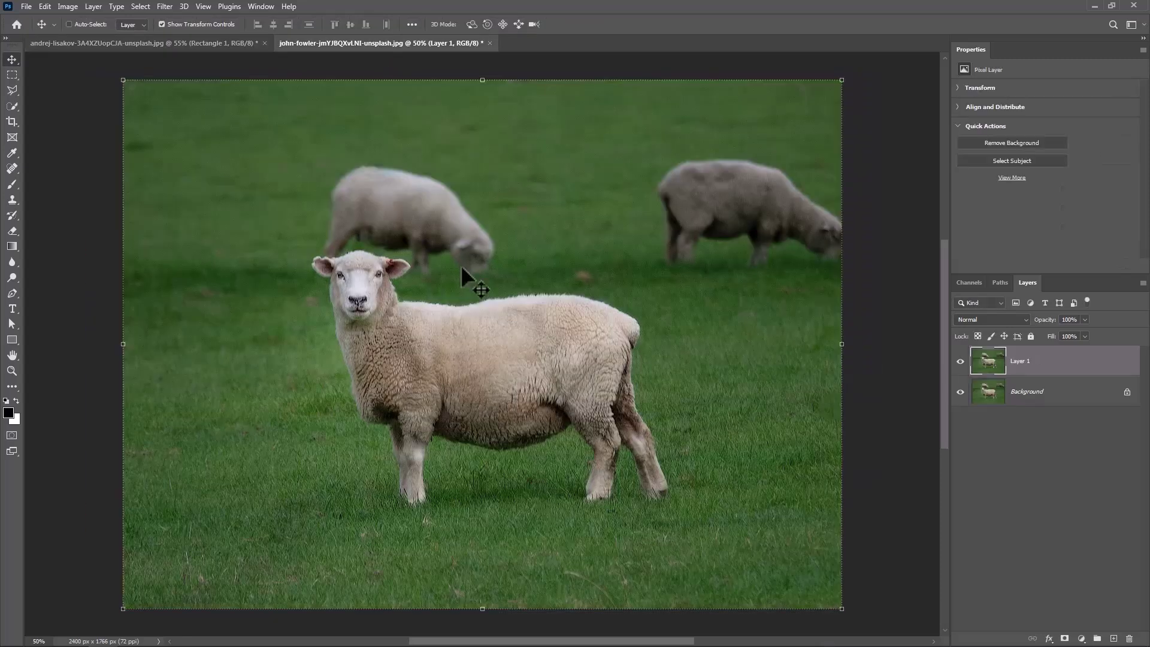
drag(461, 264, 526, 423)
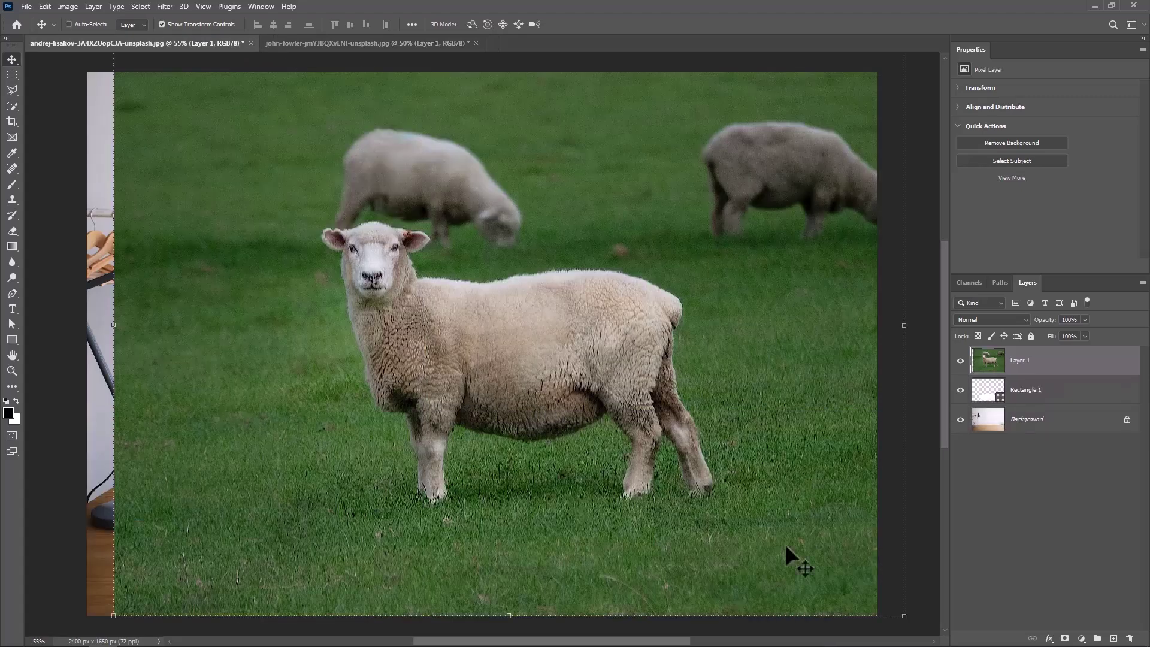
drag(904, 614, 818, 561)
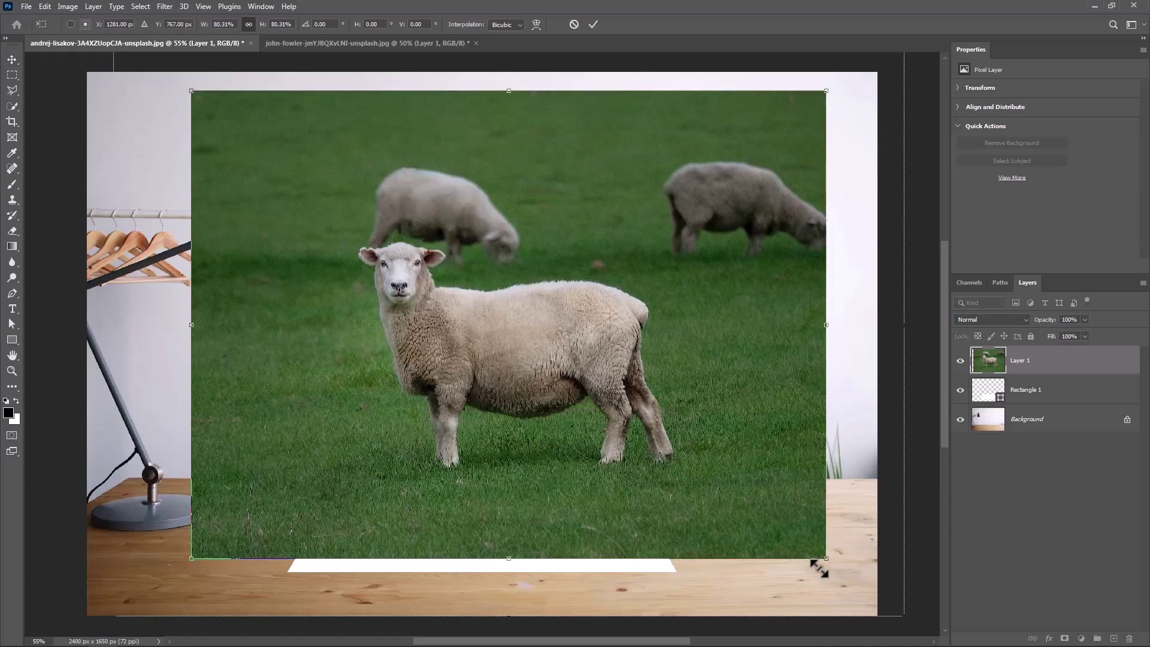
drag(519, 399, 511, 427)
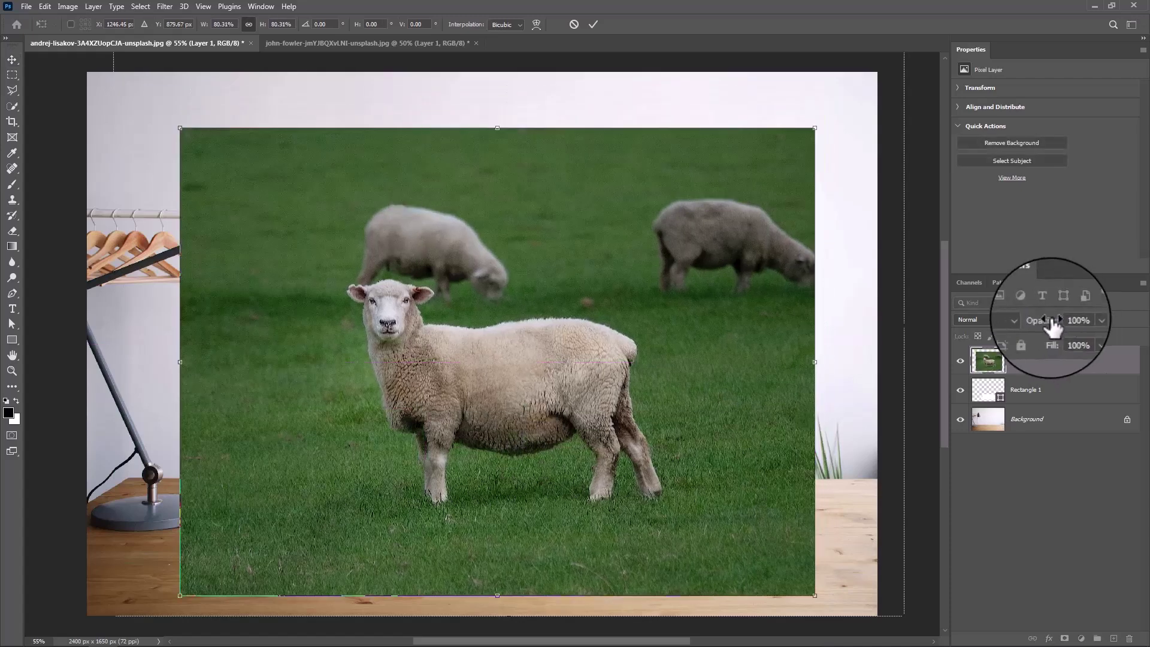
Lower the sheep layer's opacity to 72% and scale it to about 67%, placing the front sheep's feet within the trapezoid
drag(1054, 319, 1031, 325)
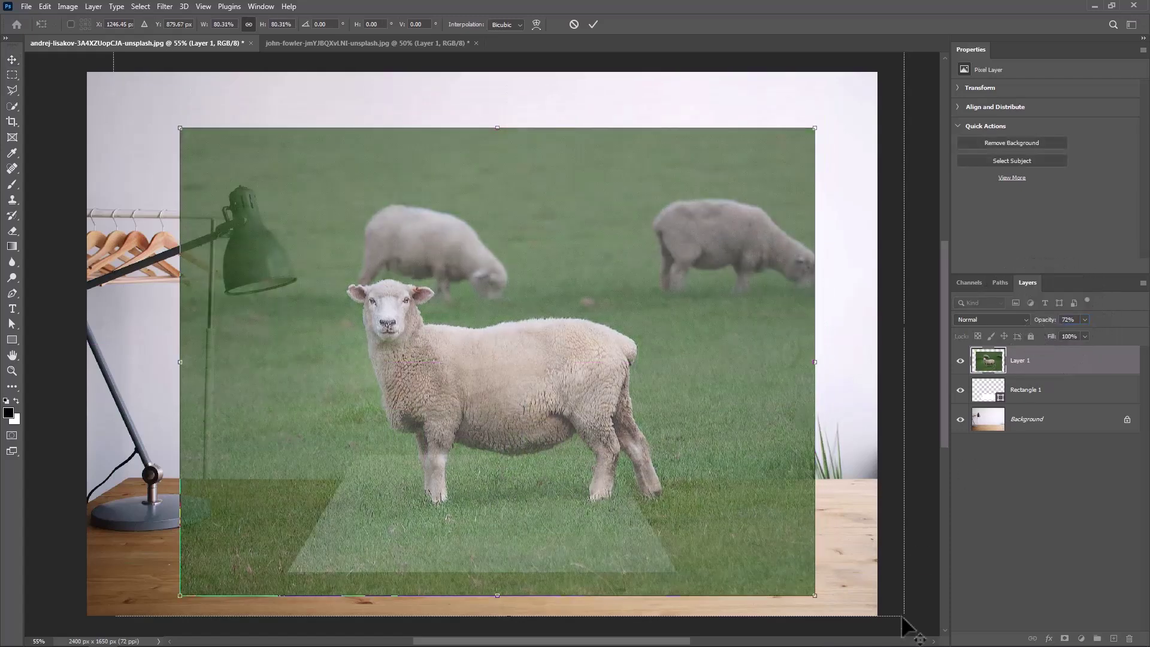
drag(814, 595, 742, 551)
drag(586, 418, 562, 465)
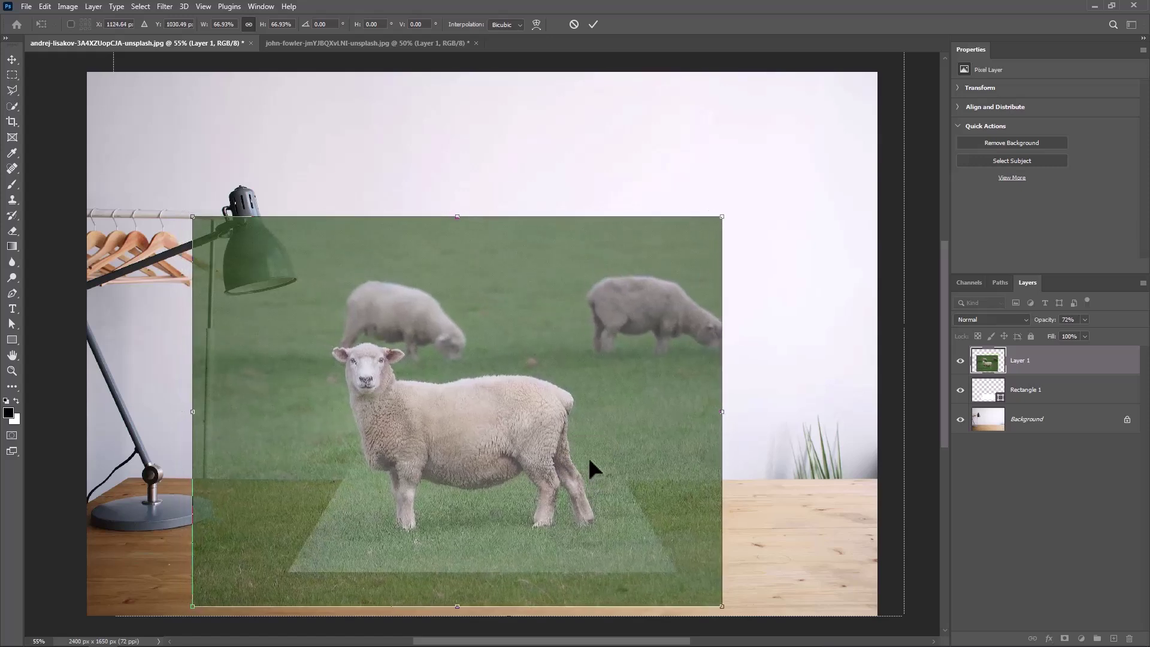
key(Return)
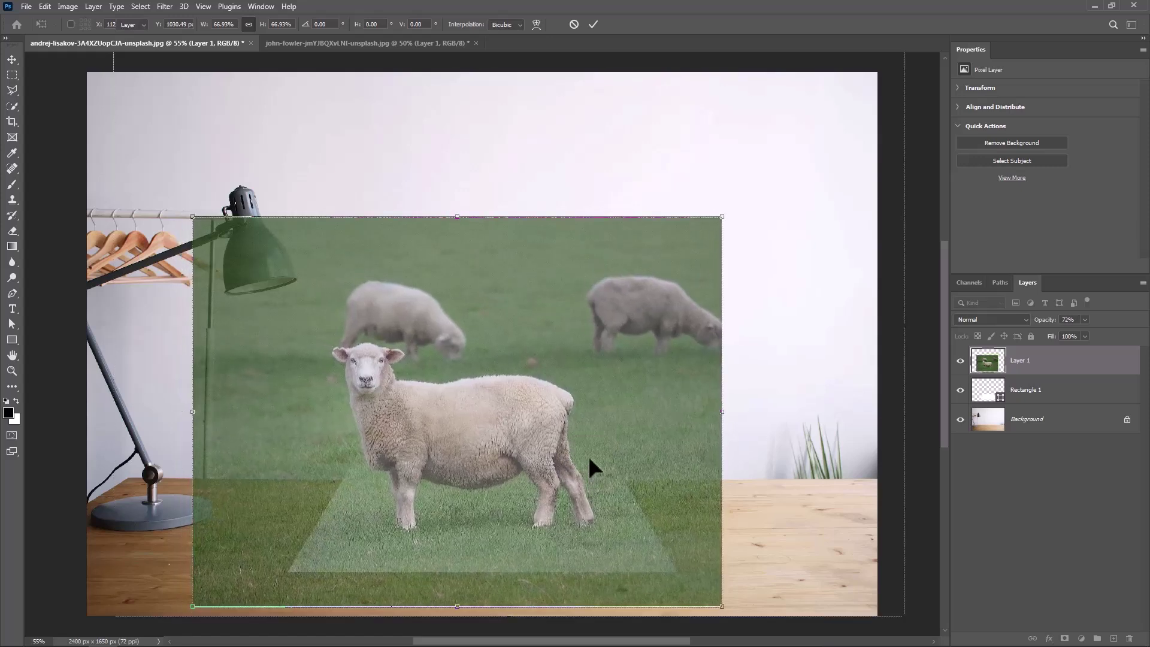
Restore the sheep layer's opacity to 100% and clip it to the white trapezoid with a clipping mask
click(1068, 320)
text(100)
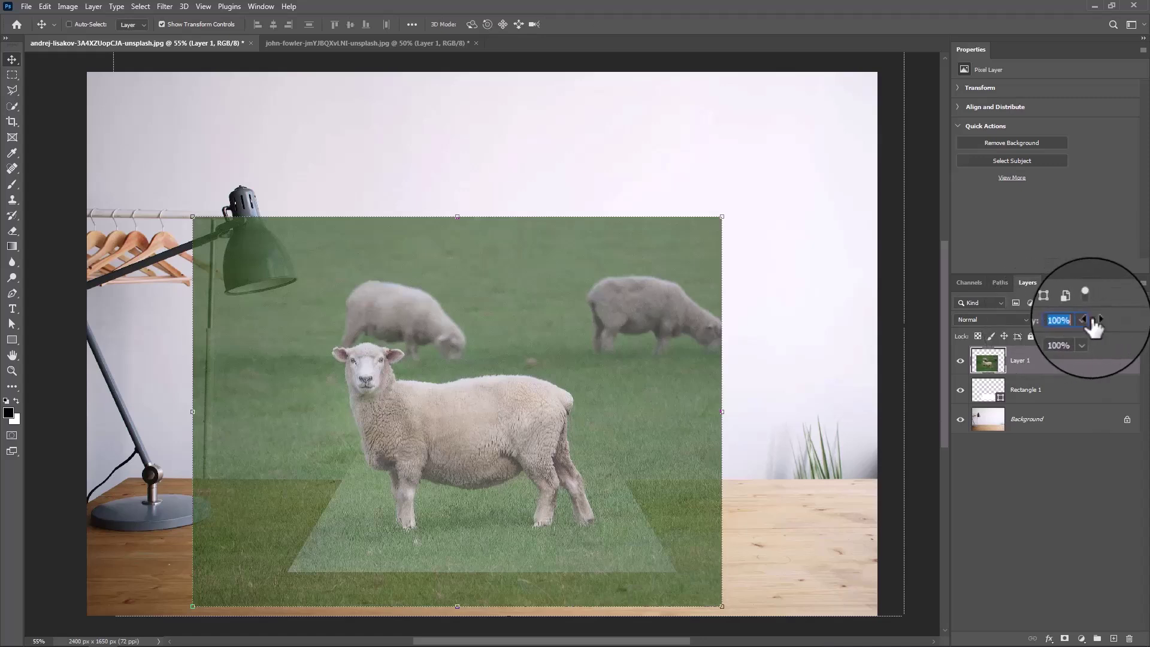
key(Return)
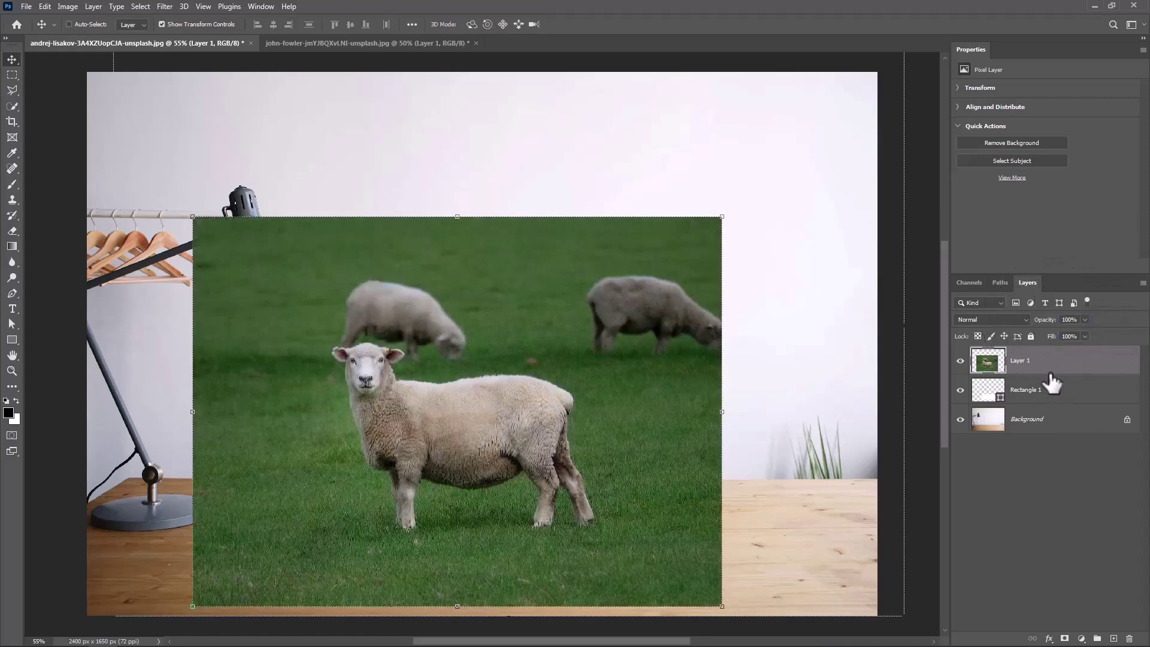
right_click(1047, 369)
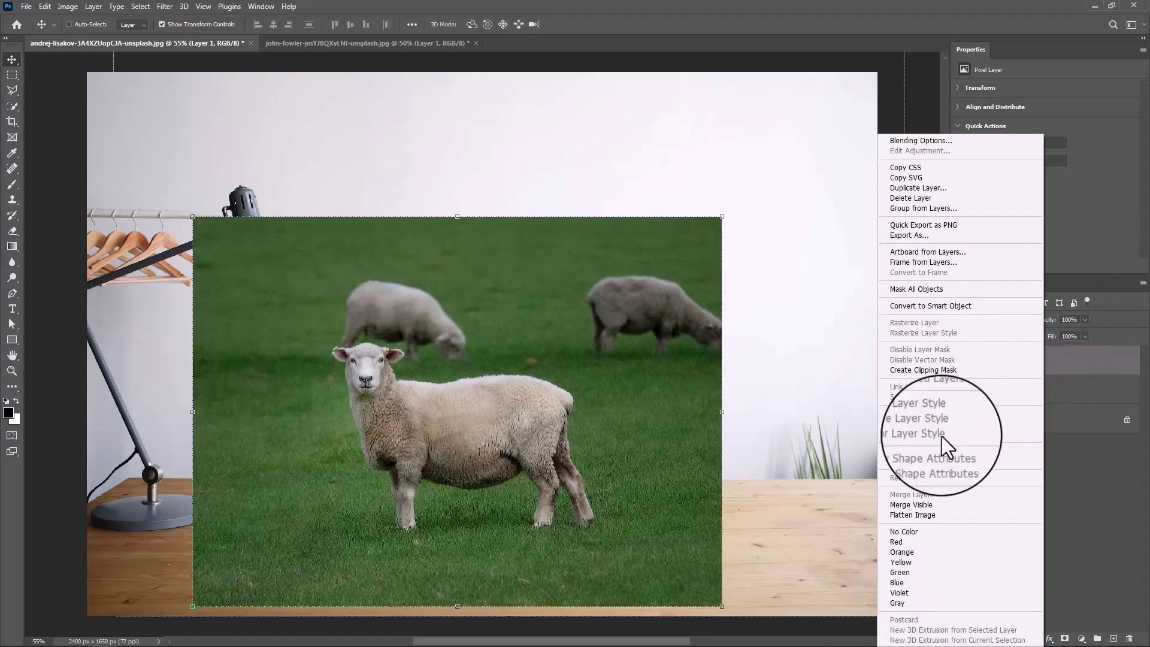
click(910, 371)
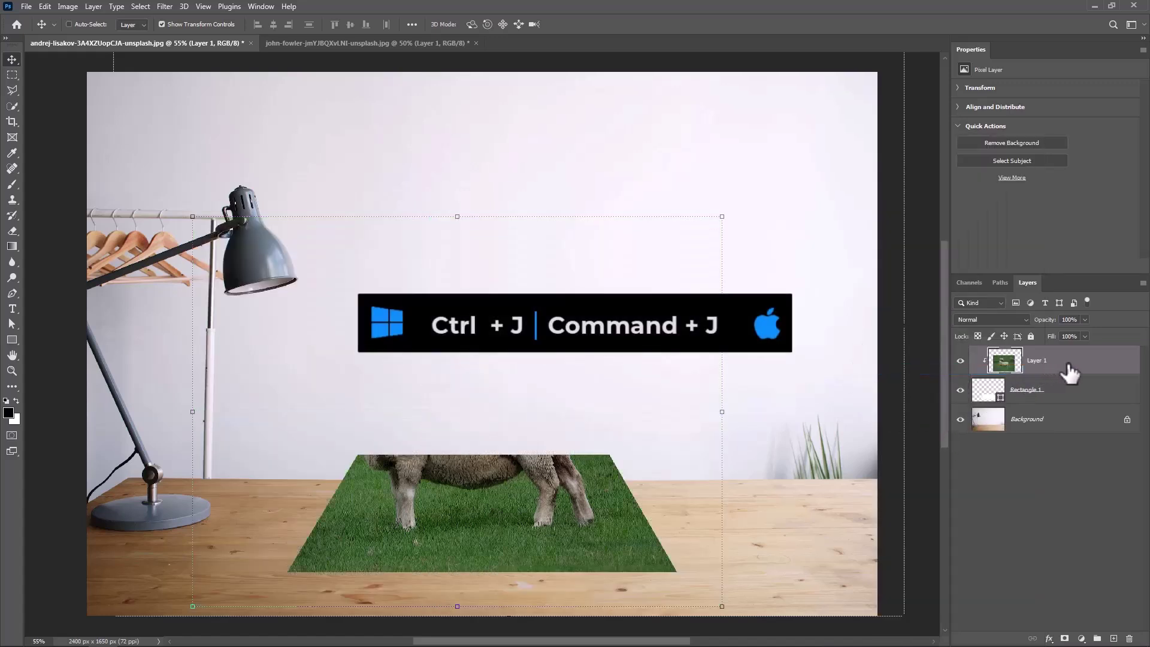
Duplicate the clipped sheep layer, select its subject automatically, and mask the copy to the front sheep
key(ctrl+j)
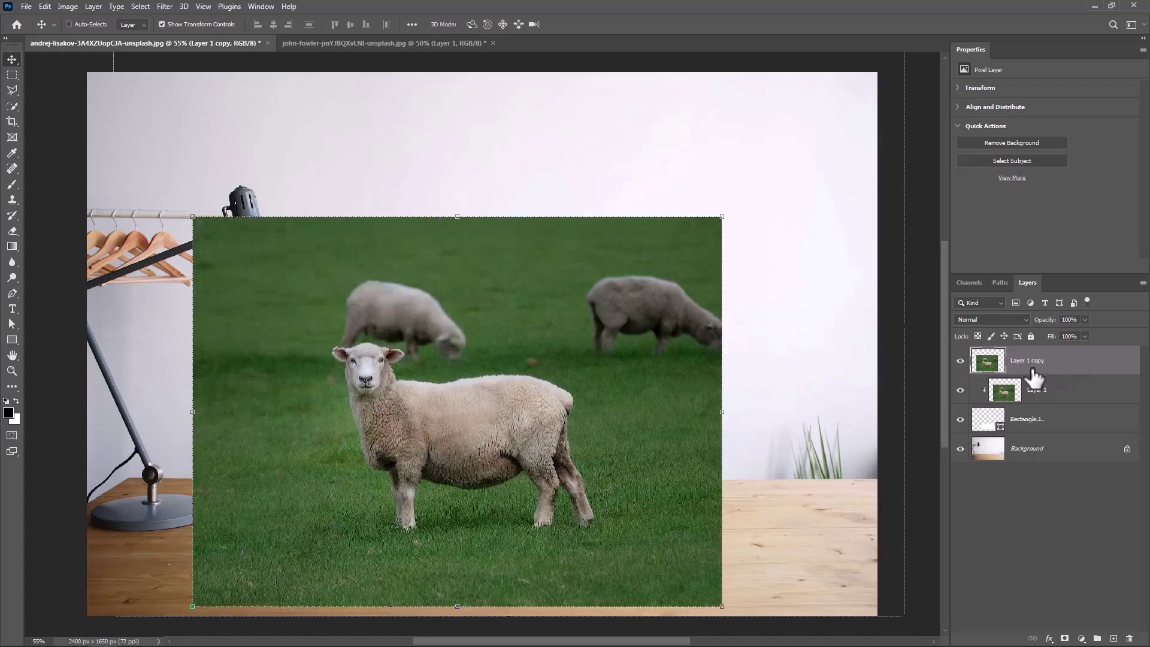
click(142, 6)
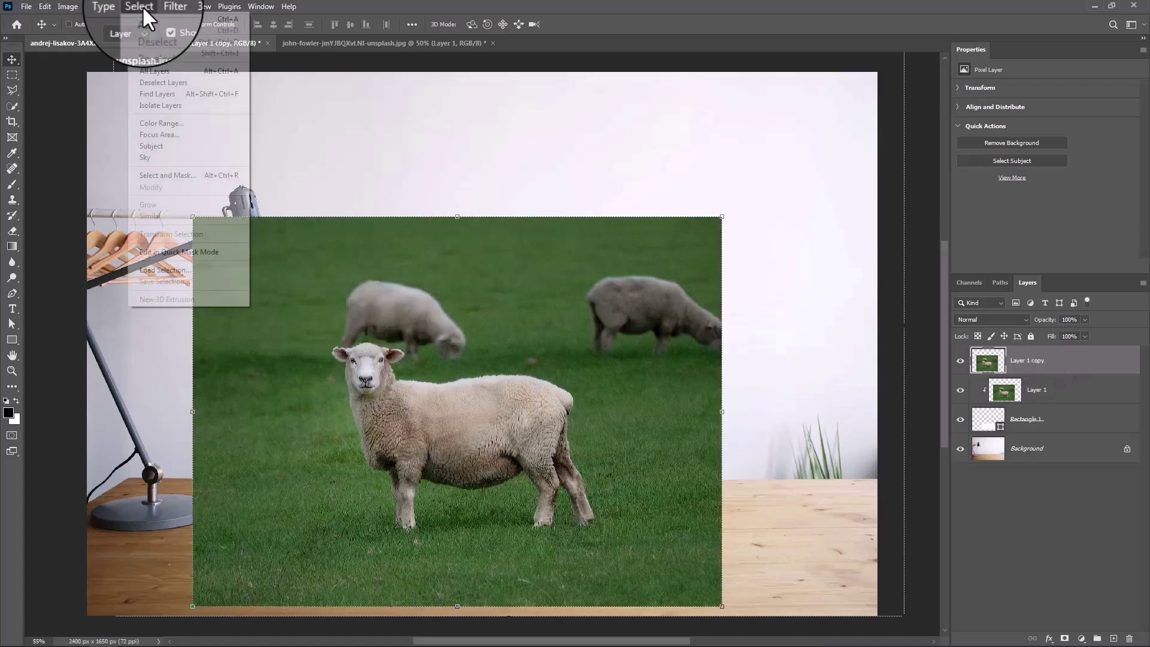
click(172, 145)
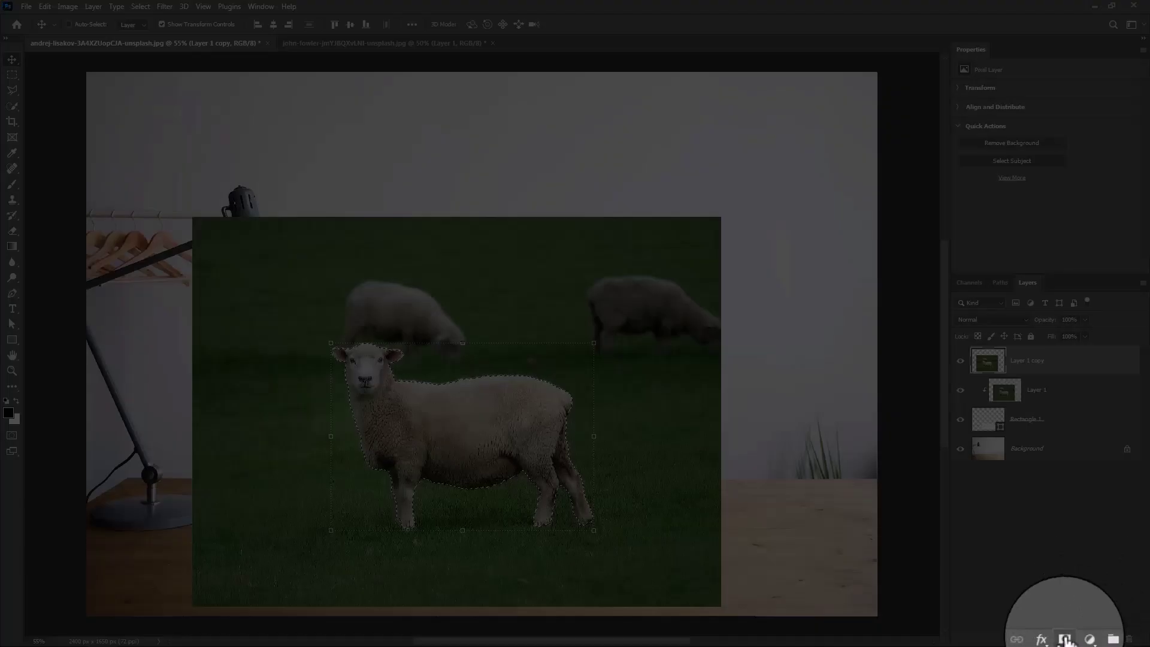
click(1065, 639)
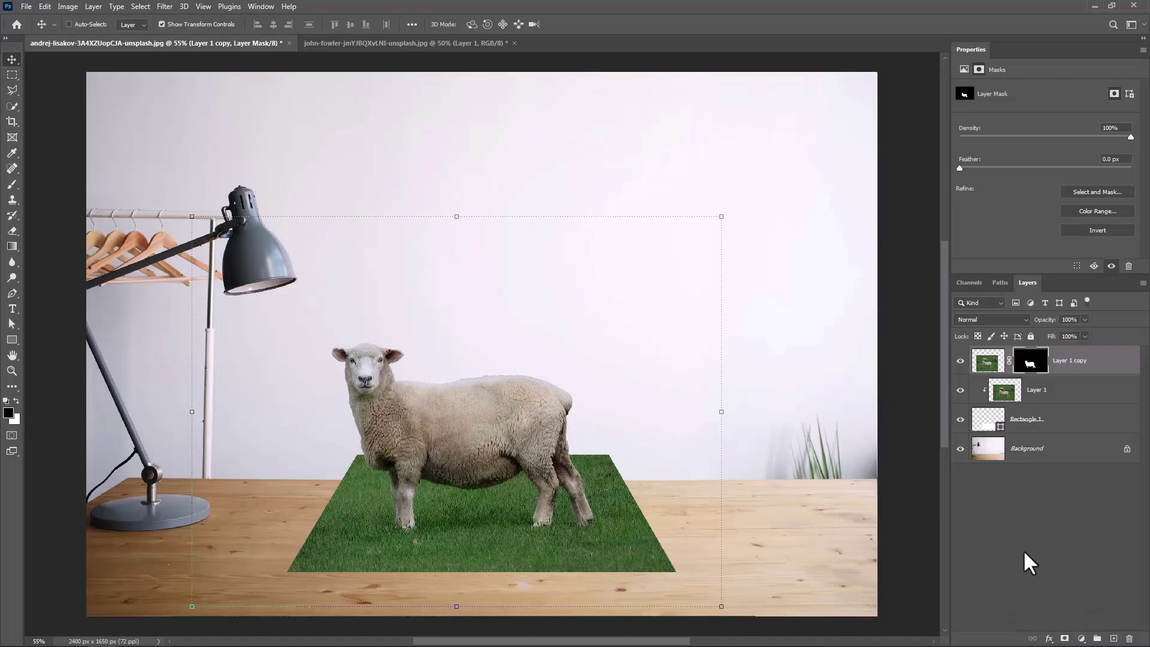
Duplicate the Rectangle 1 layer and give the copy a white 10 px Stroke positioned Outside
click(1072, 421)
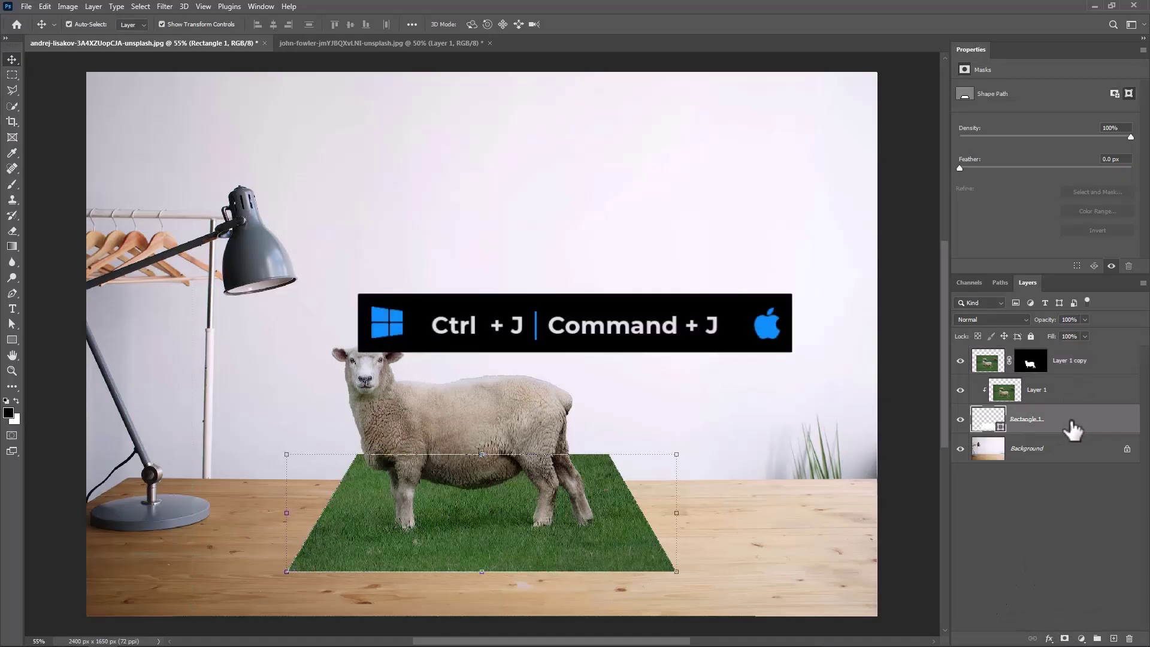
key(ctrl+j)
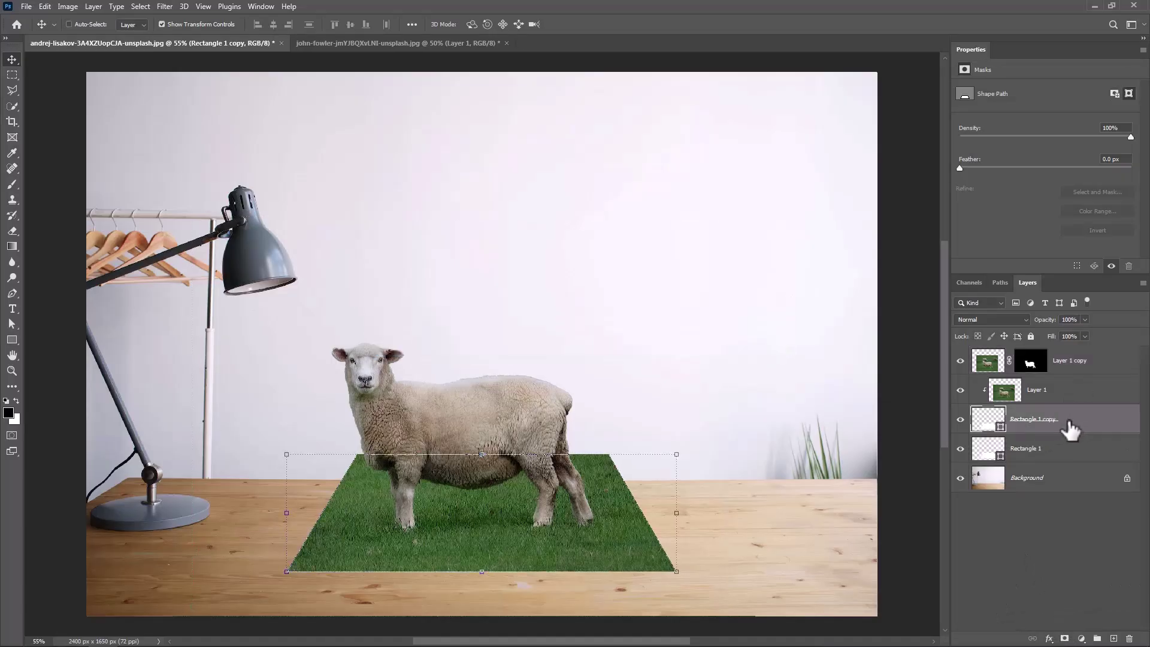
click(1048, 639)
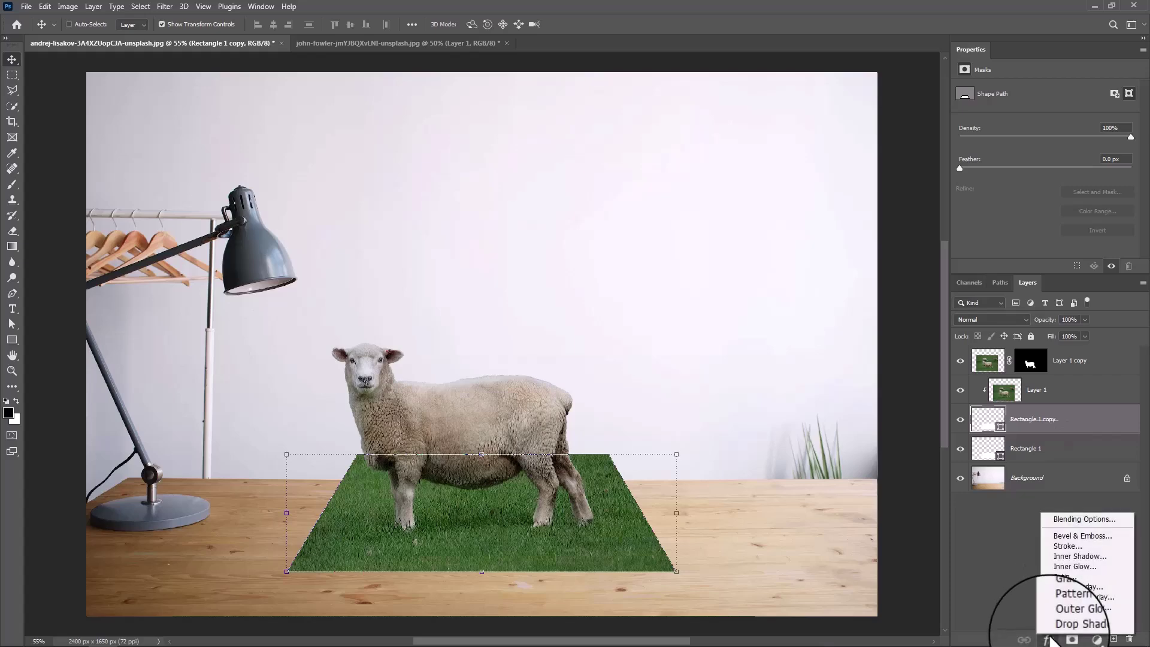
click(1062, 545)
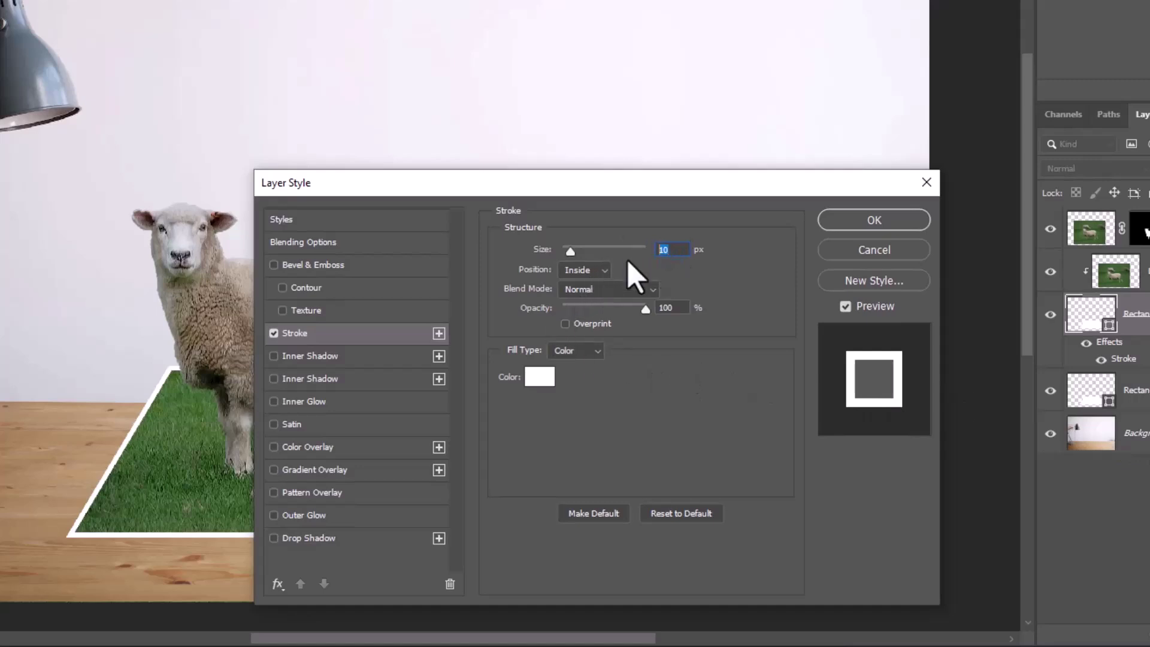
click(603, 270)
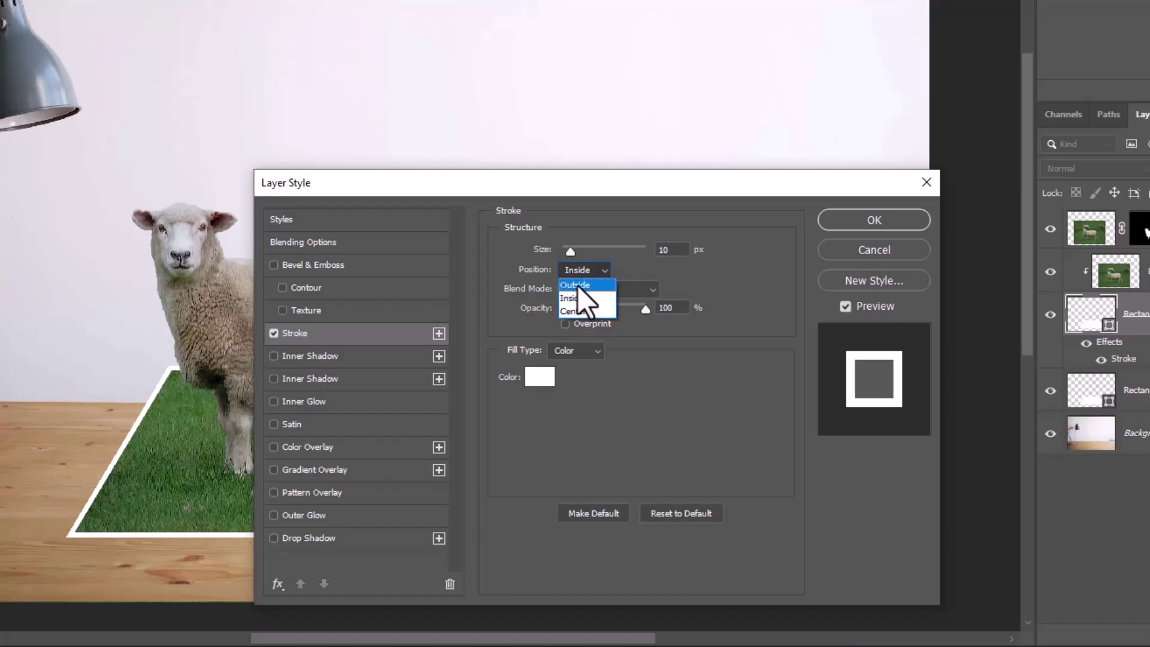
click(578, 285)
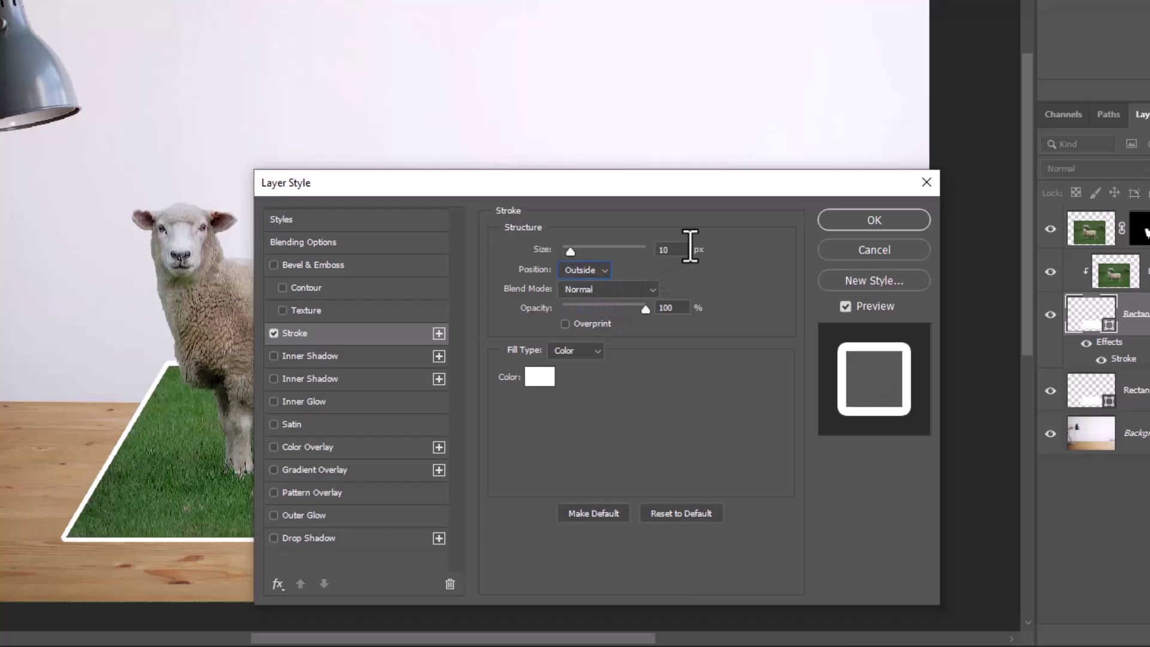
click(845, 218)
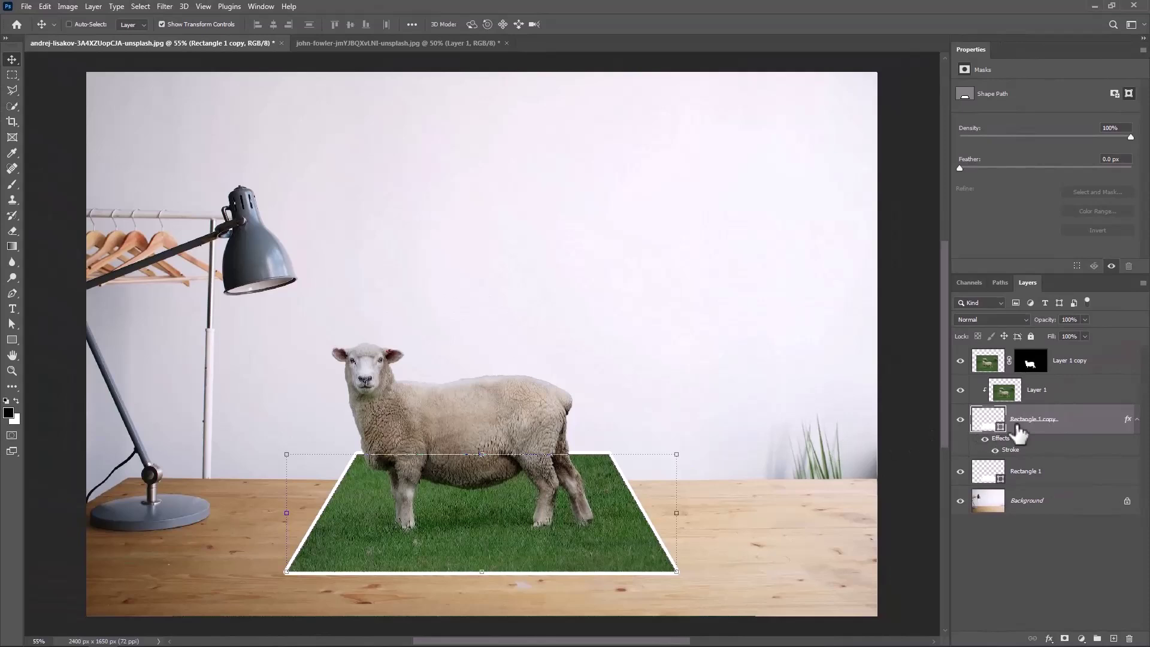
Change the fill color of the original Rectangle 1 shape beneath the copy to black
click(1027, 476)
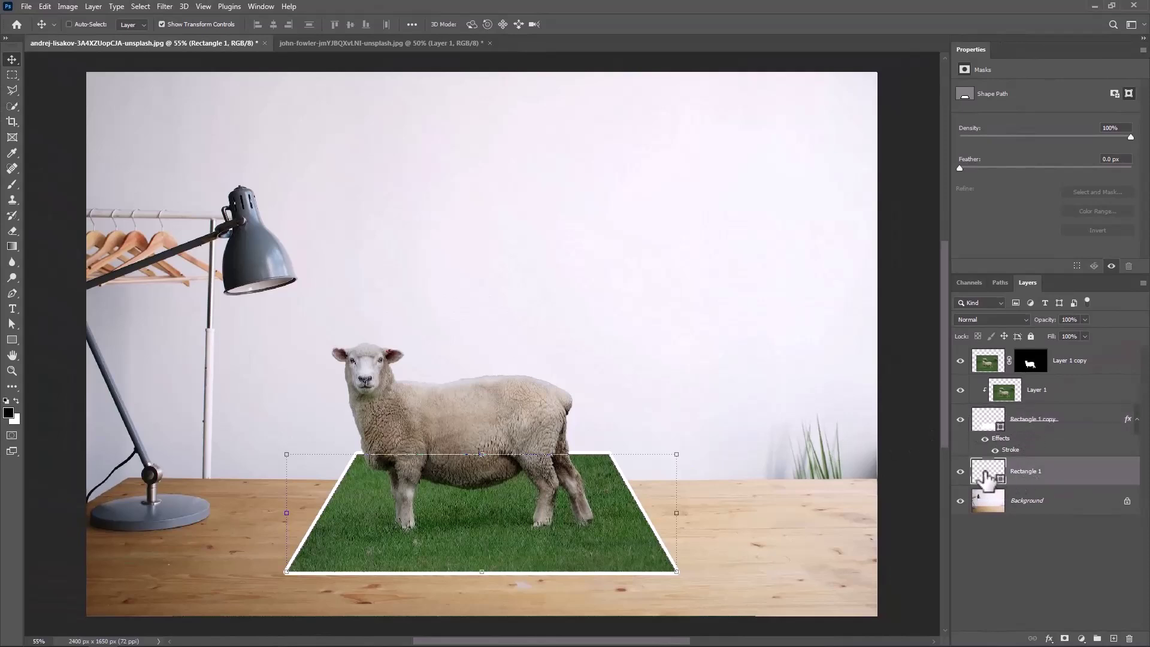
double_click(989, 478)
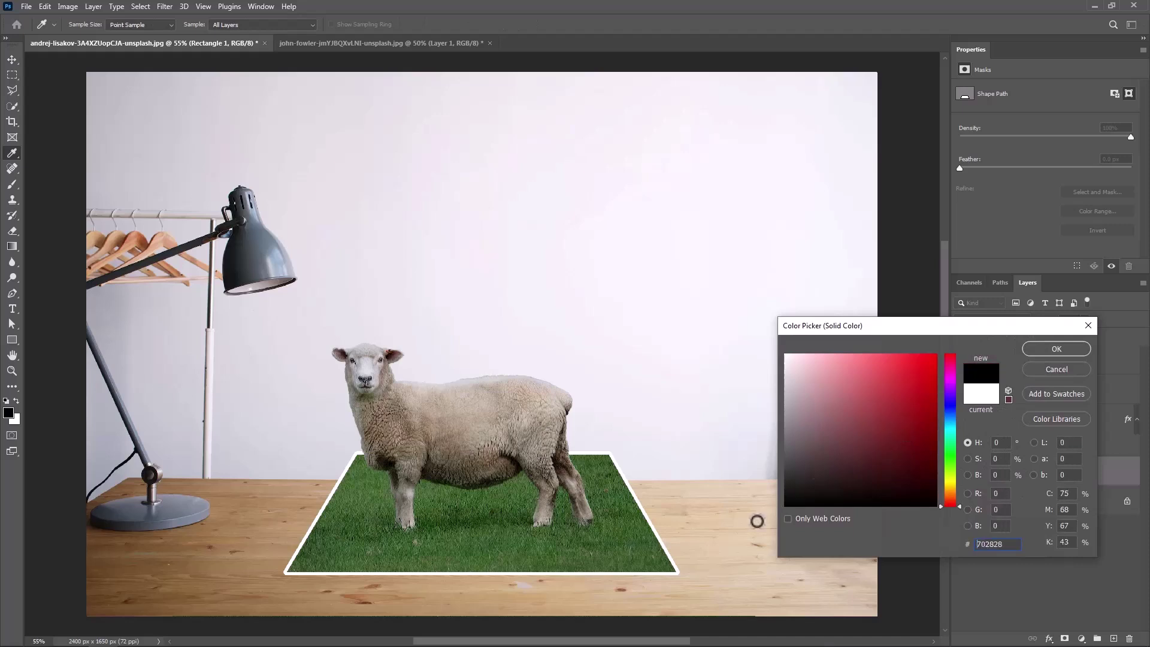
click(1042, 350)
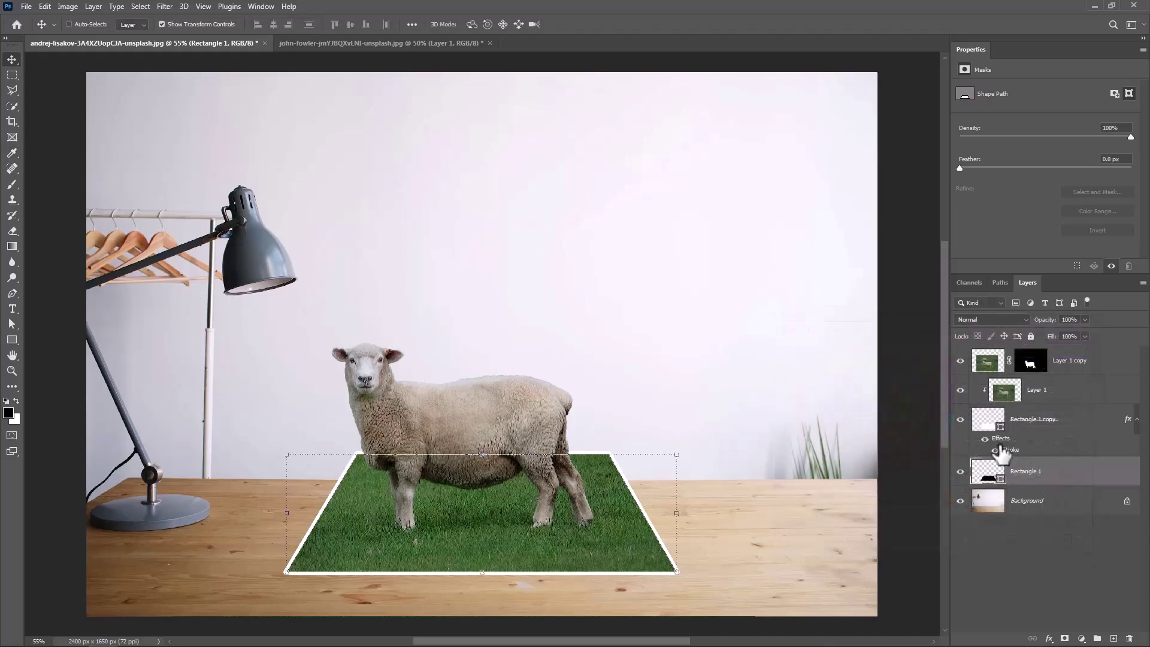
Warp the Rectangle 1 copy, raising its two front corners off the black shape and pulling its rear corners slightly outward
click(1032, 434)
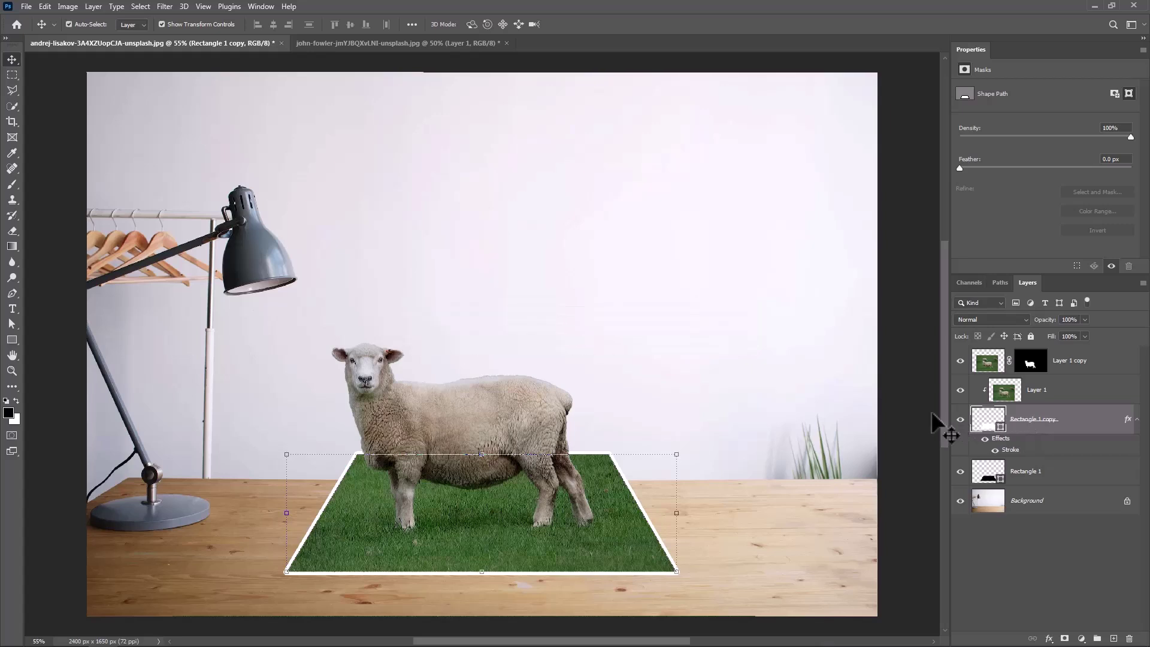
key(ctrl+t)
right_click(599, 469)
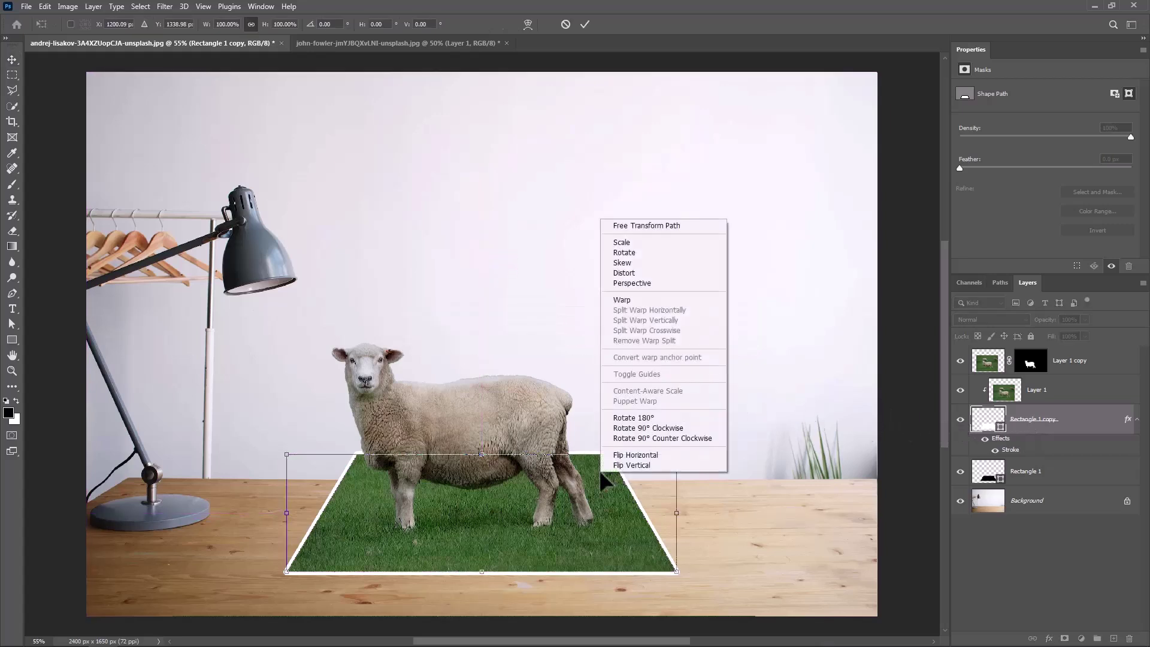
click(622, 300)
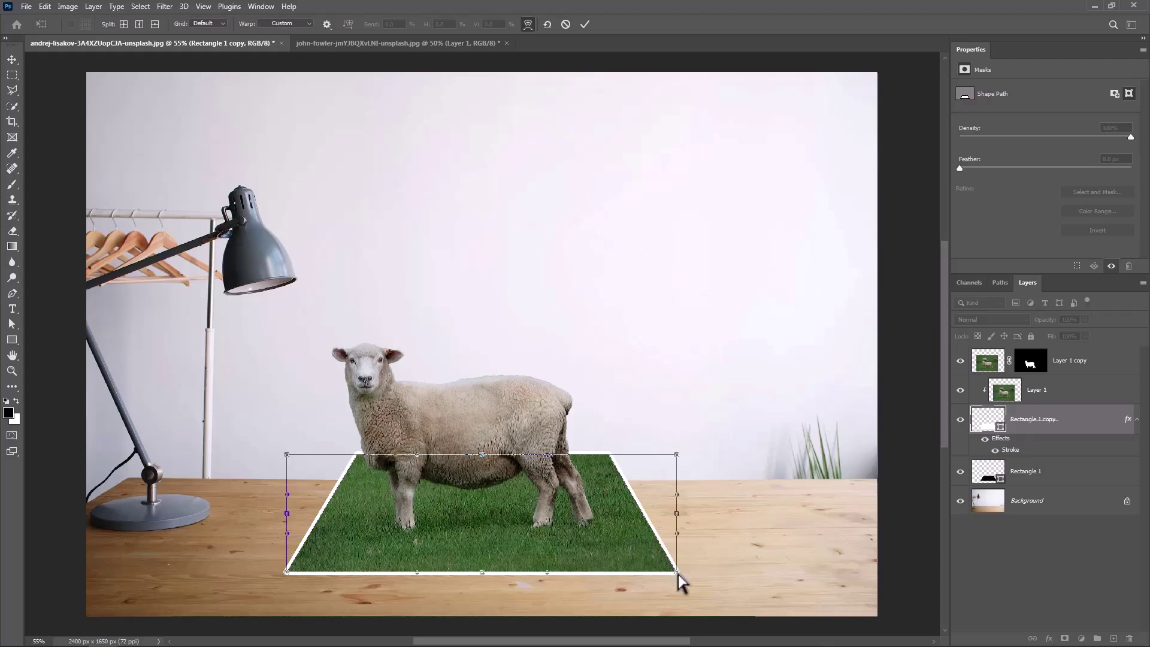
drag(677, 572, 675, 558)
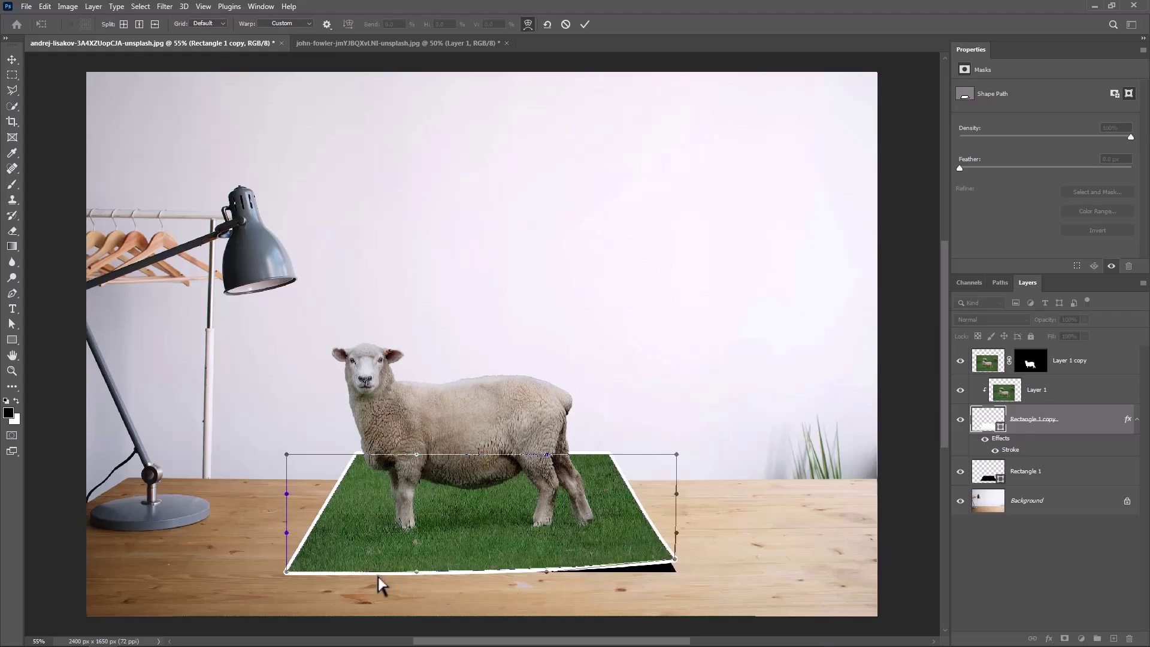
drag(285, 574, 285, 557)
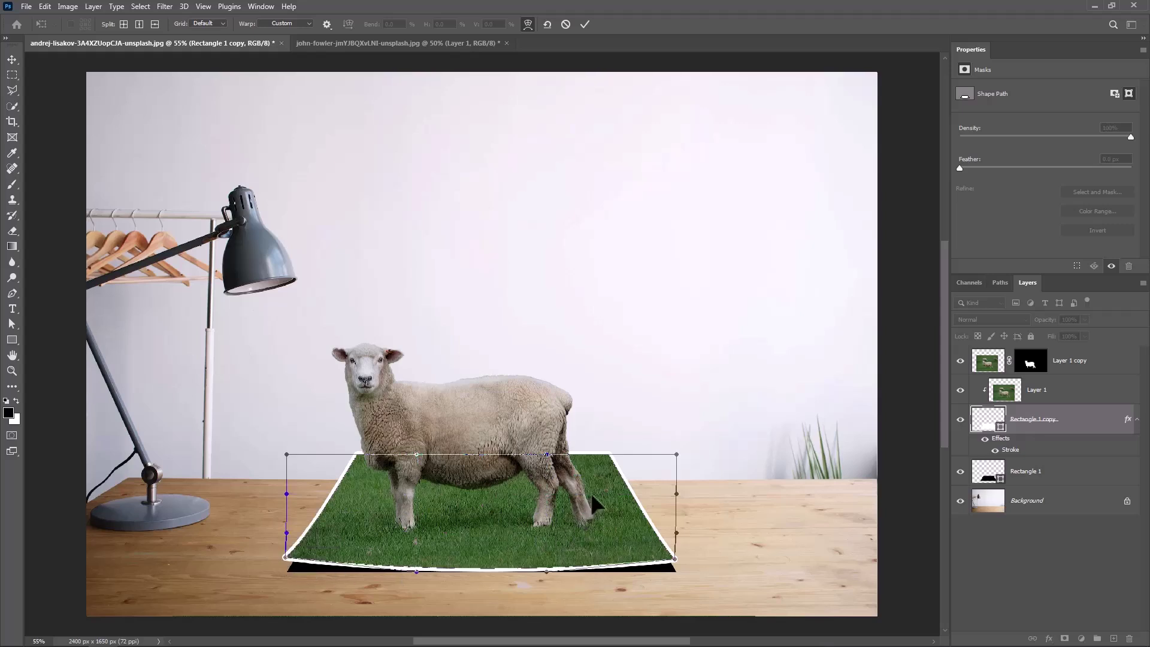
drag(595, 492, 596, 500)
drag(610, 455, 614, 451)
drag(357, 459, 360, 460)
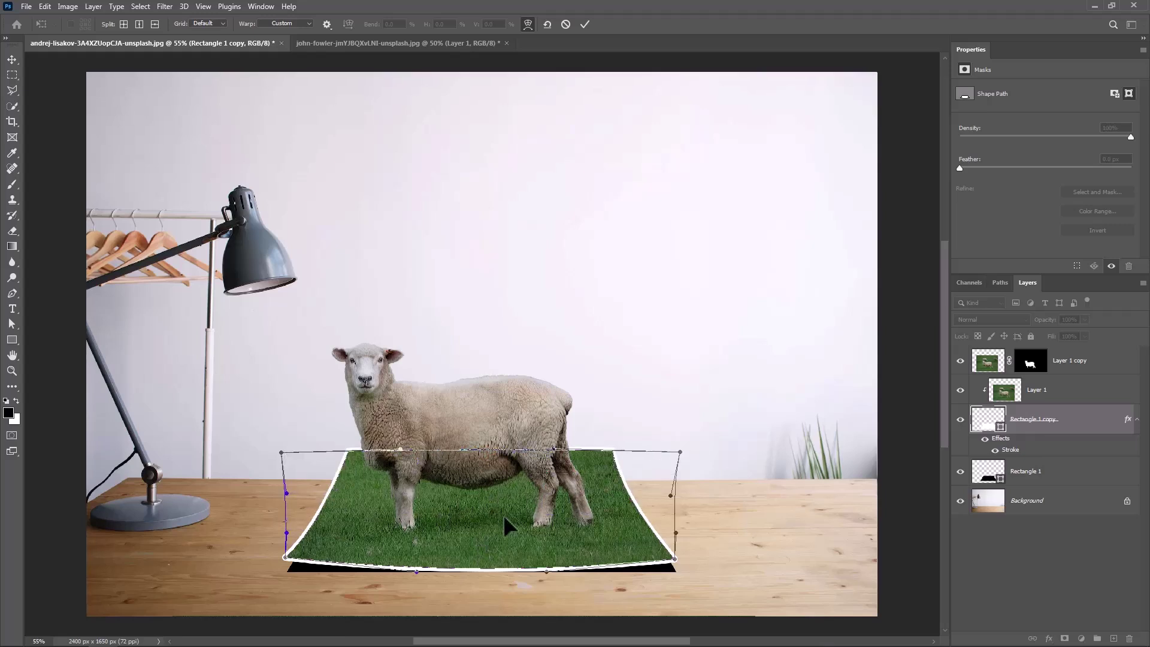
click(585, 24)
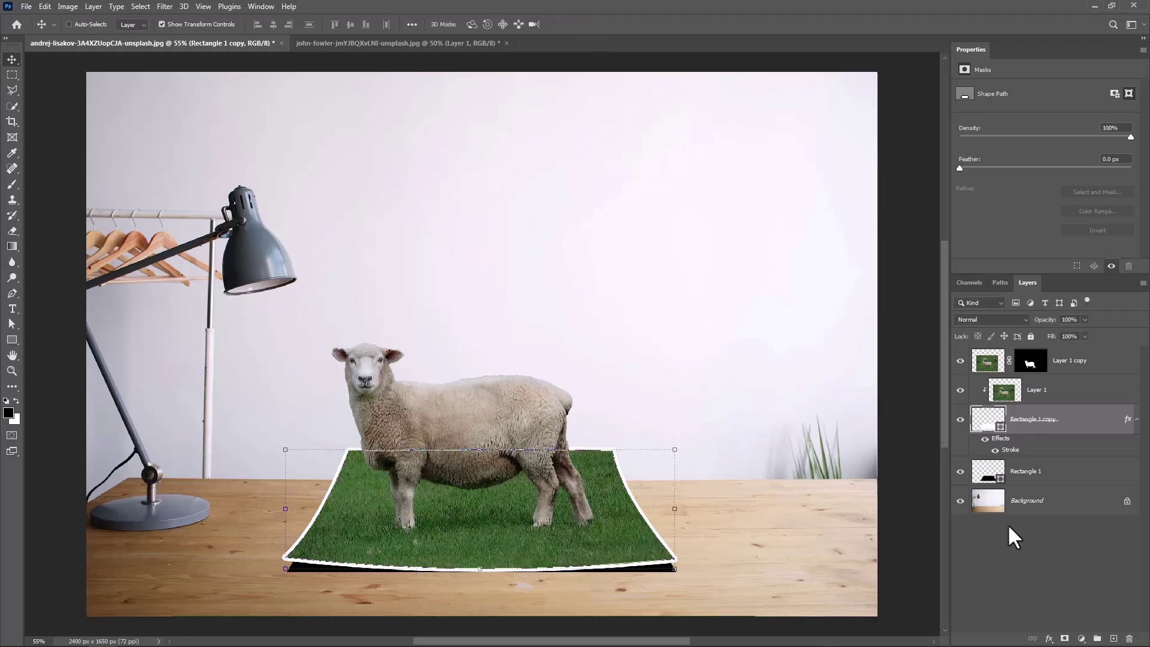
Convert the black Rectangle 1 shape to a smart object, apply a 12.5-pixel Gaussian Blur, and reduce its fill slightly
click(1033, 483)
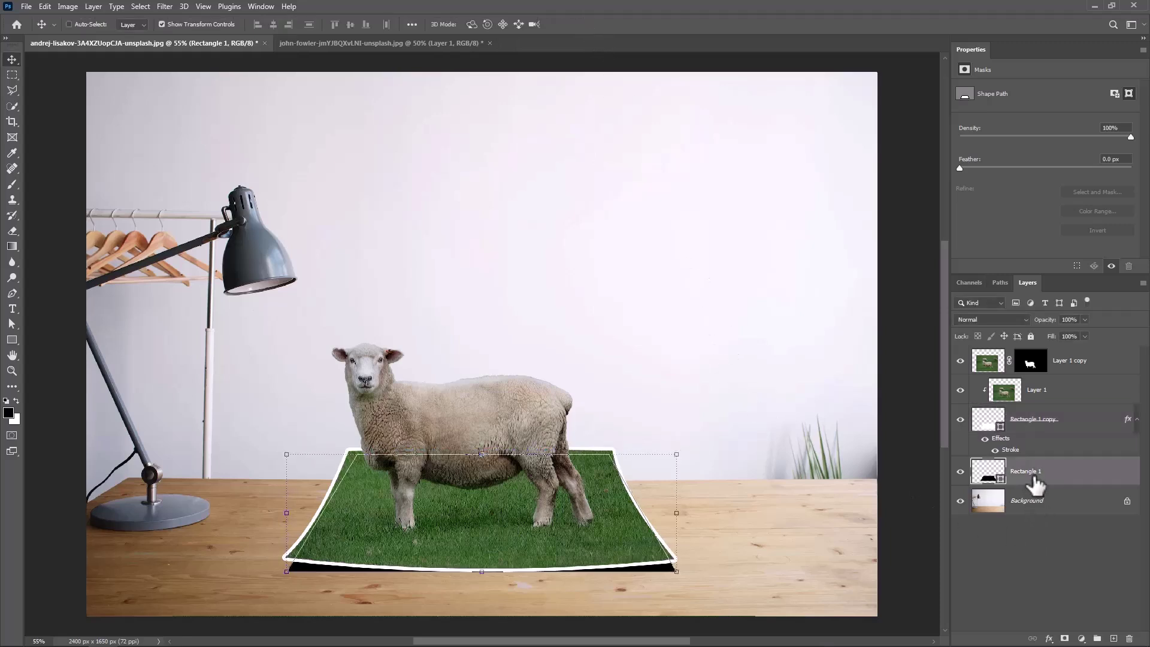
click(165, 6)
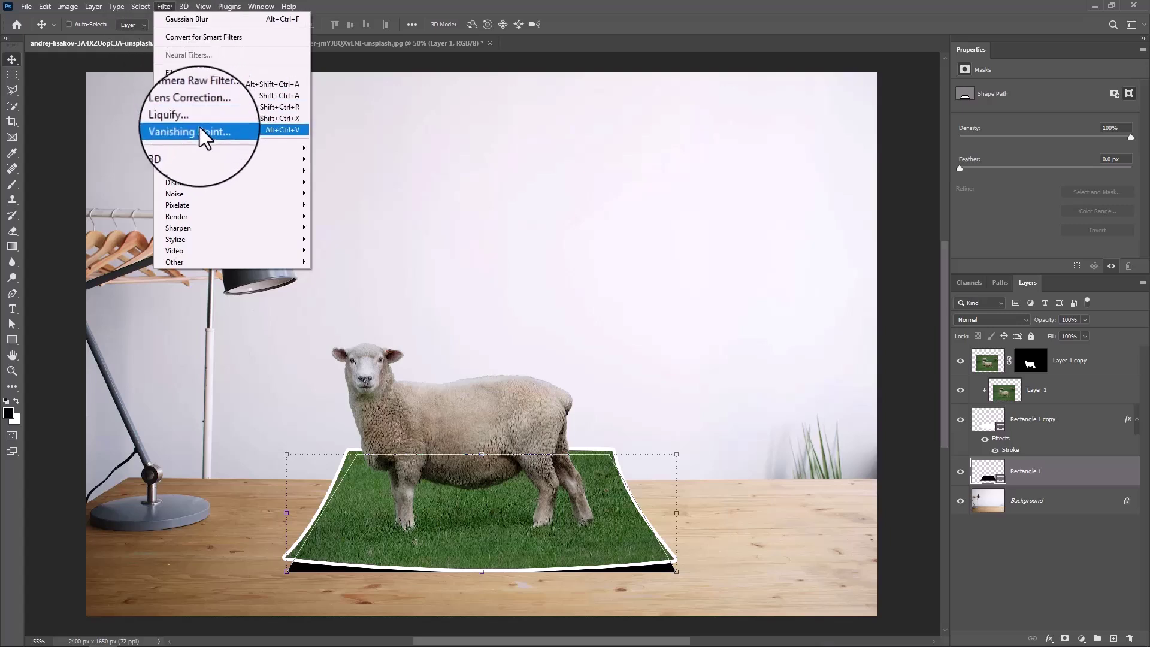
mouse_move(211, 161)
click(335, 204)
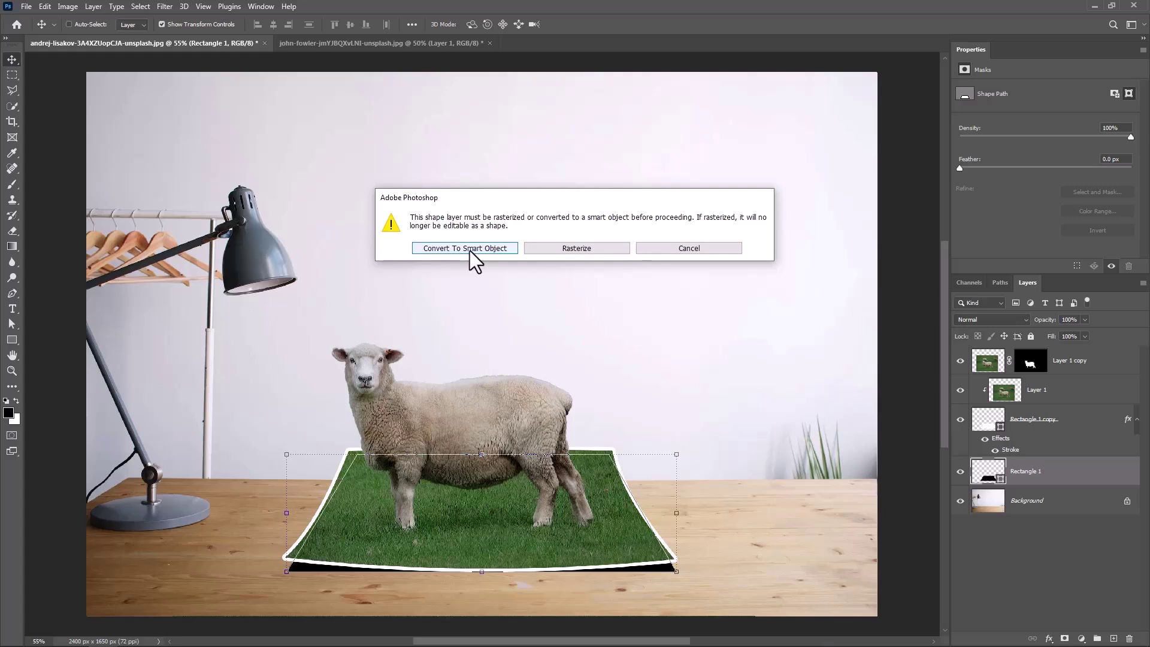
click(470, 251)
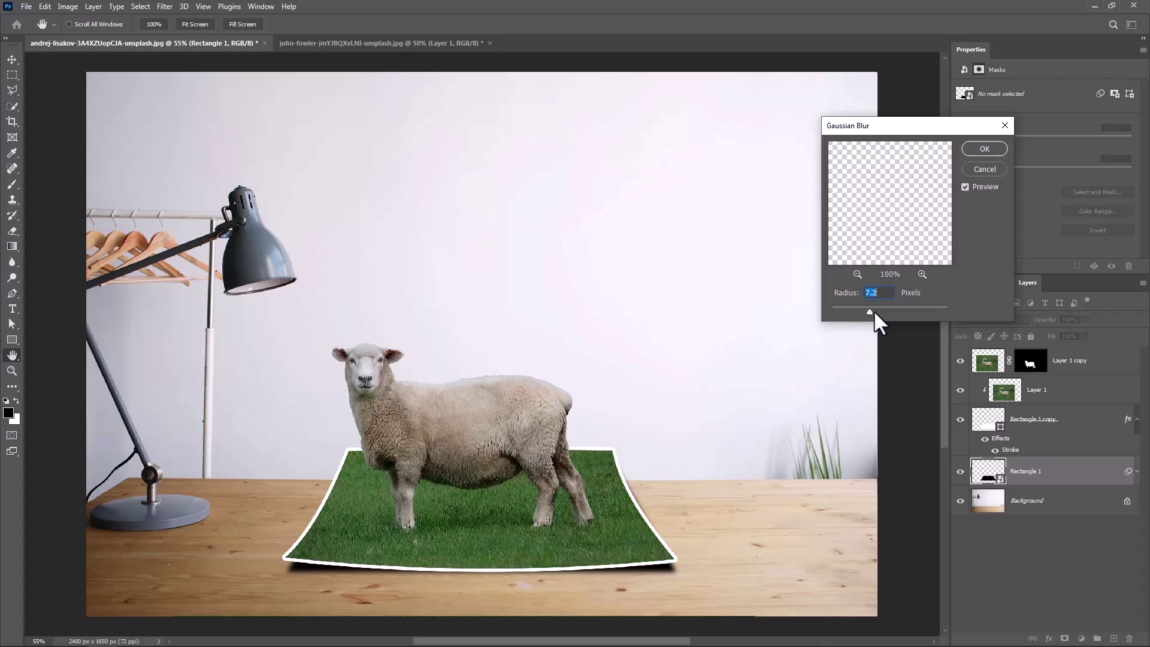
drag(875, 310, 879, 310)
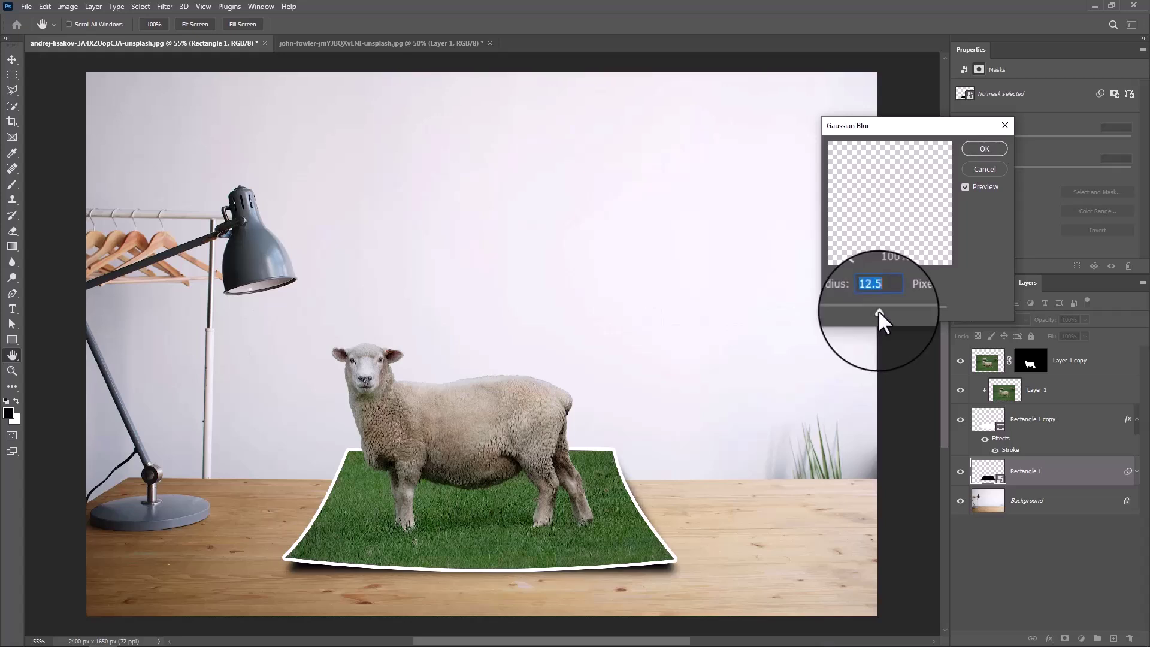
click(983, 148)
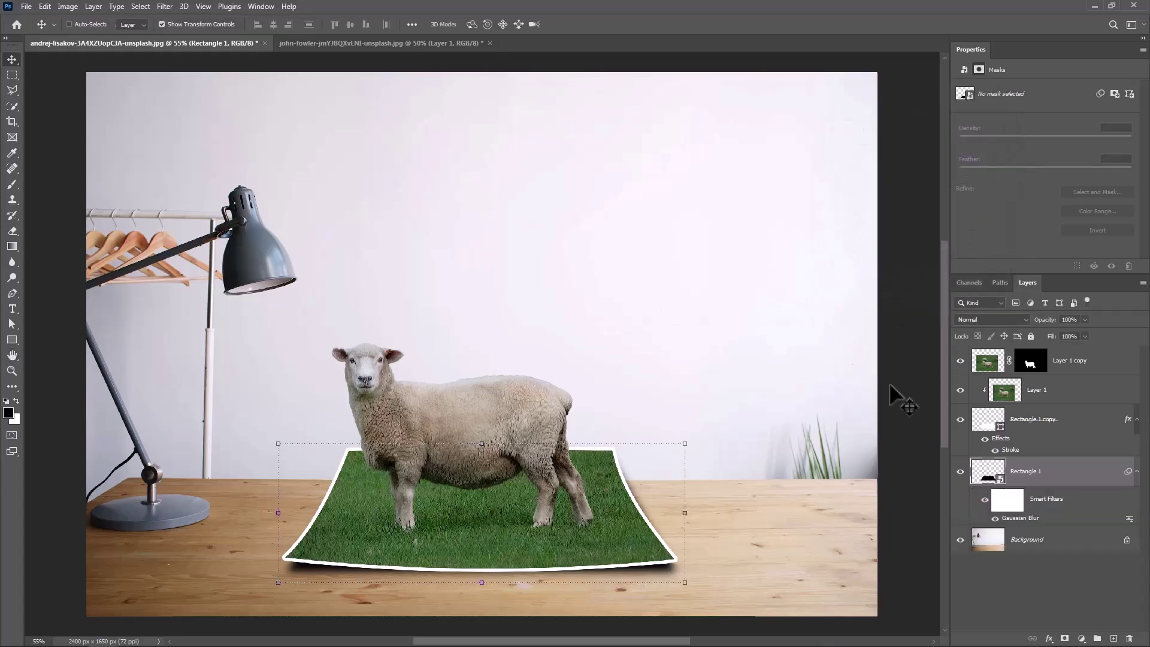
drag(1052, 336, 1044, 339)
Add a Color Lookup adjustment above Layer 1 copy using FallColors.look and set its opacity to 57%
click(1094, 371)
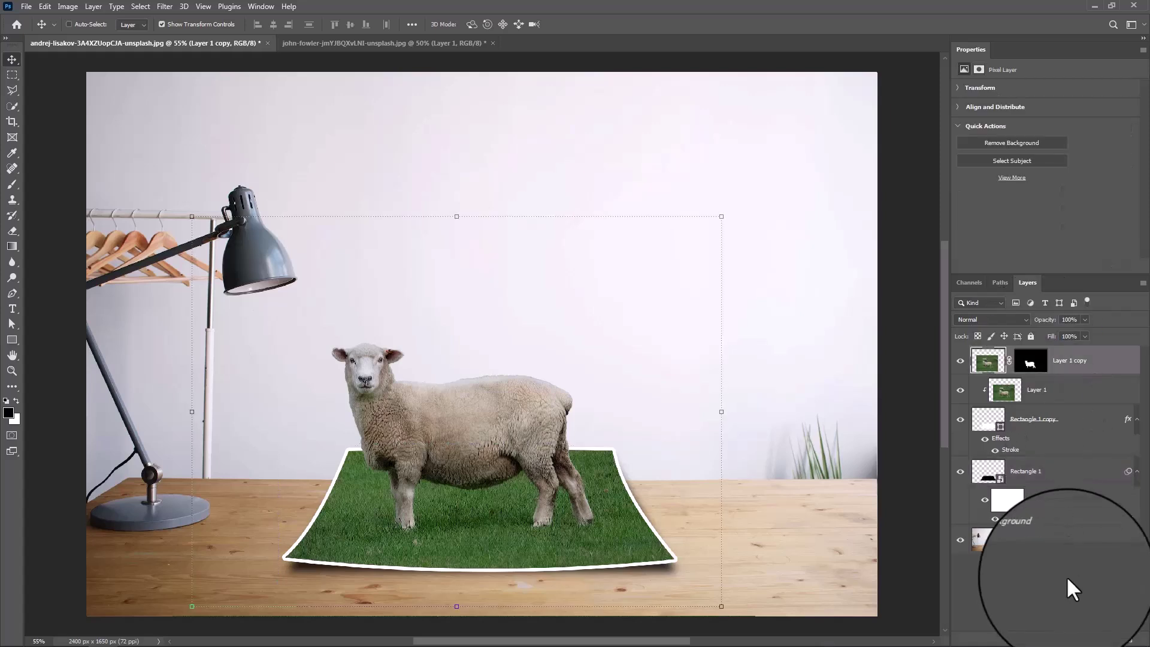
click(1081, 639)
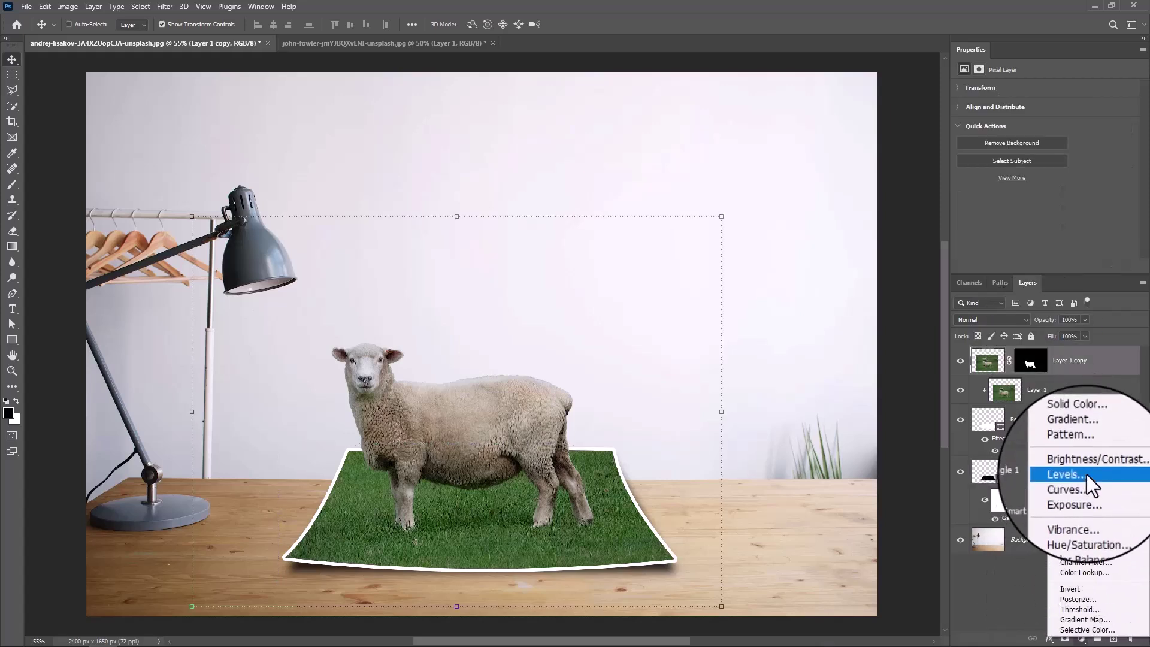
click(1081, 572)
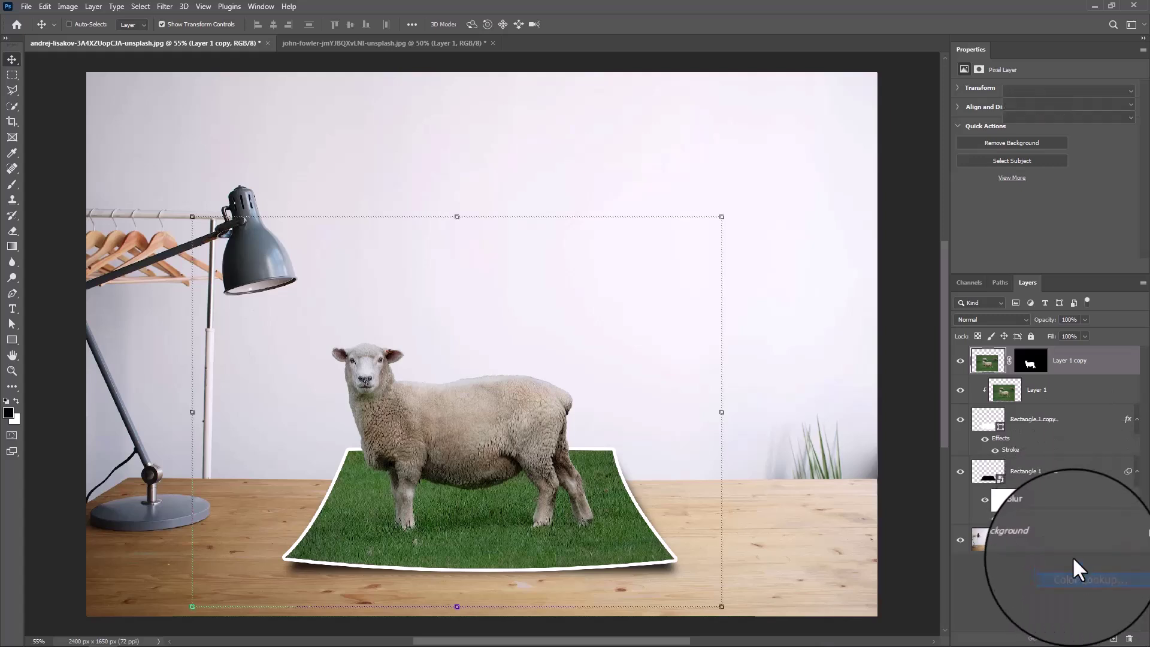
click(1031, 90)
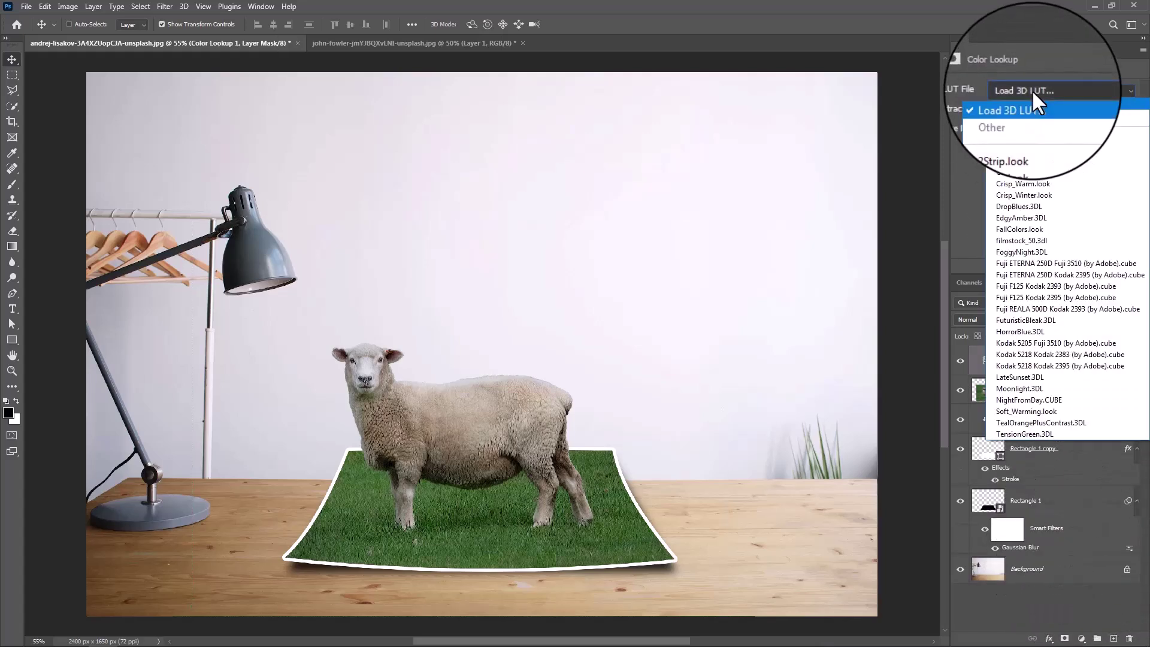
click(1015, 229)
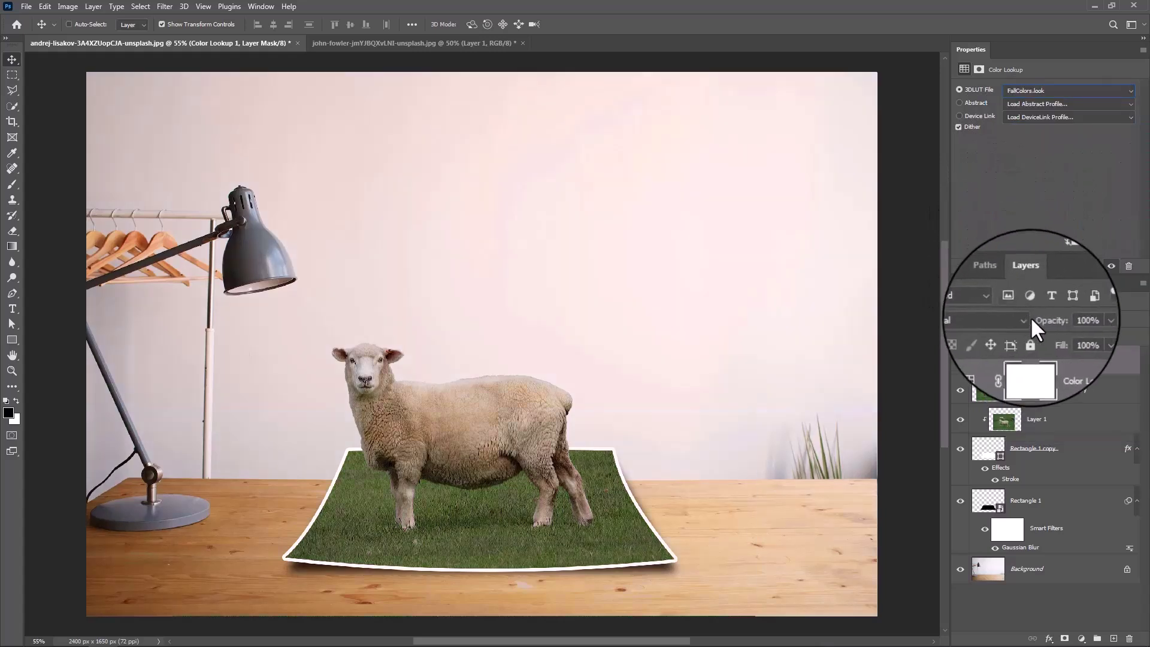
drag(1036, 320, 1012, 320)
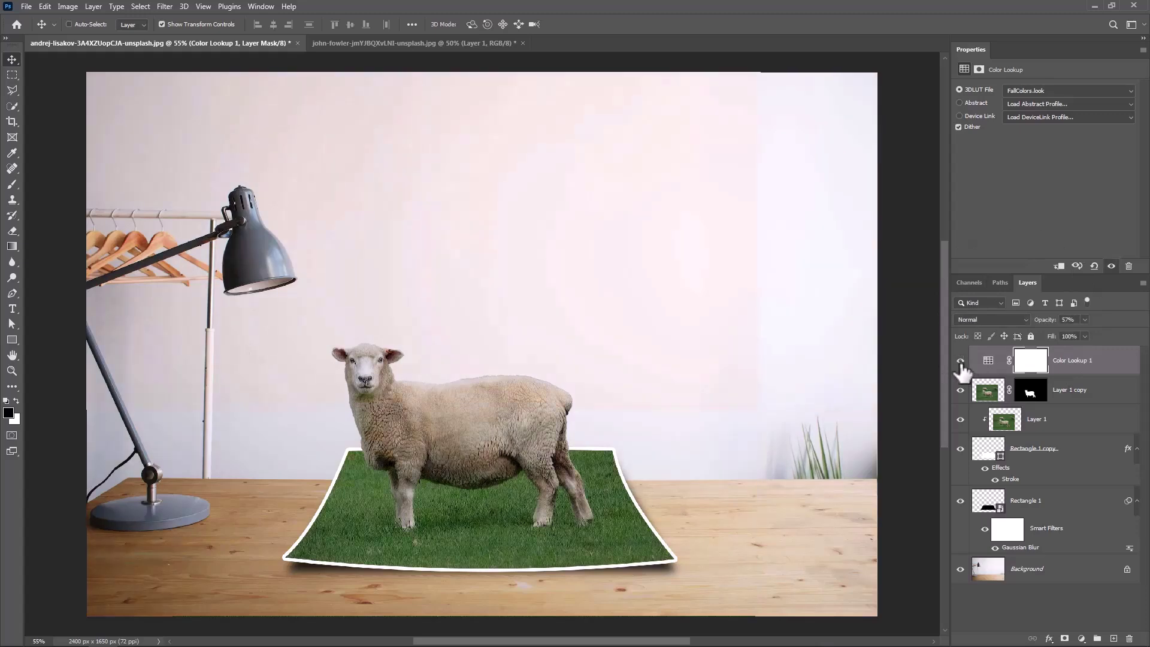
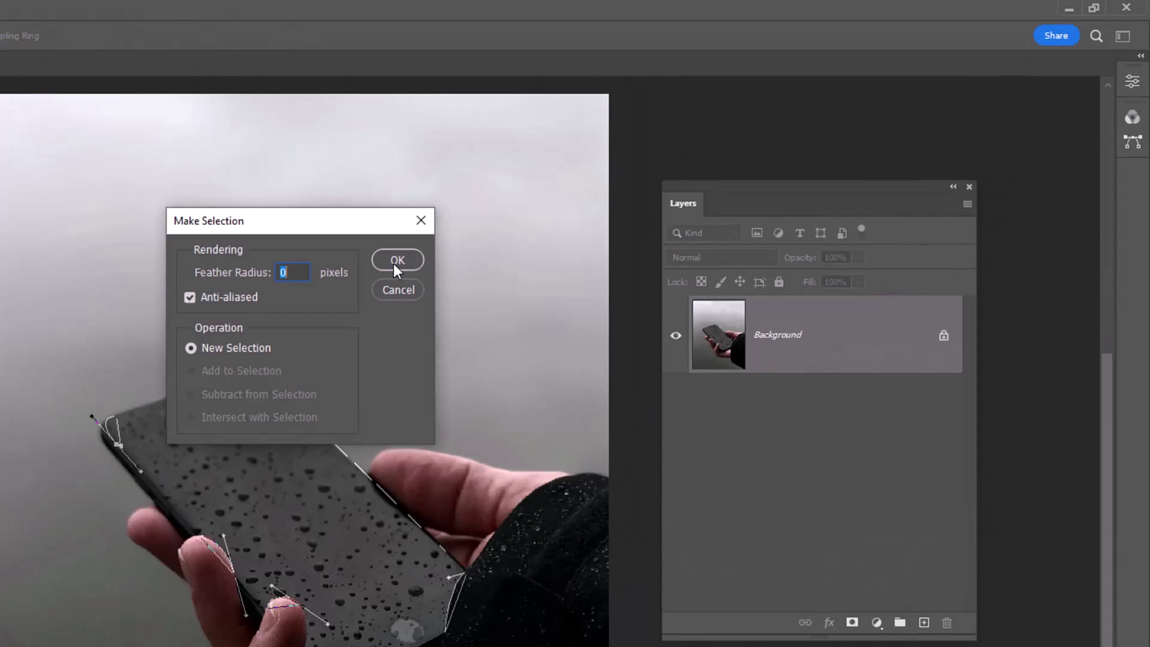
Turn the phone screen path into an anti-aliased selection with 0 px feather and copy it onto its own layer
click(397, 261)
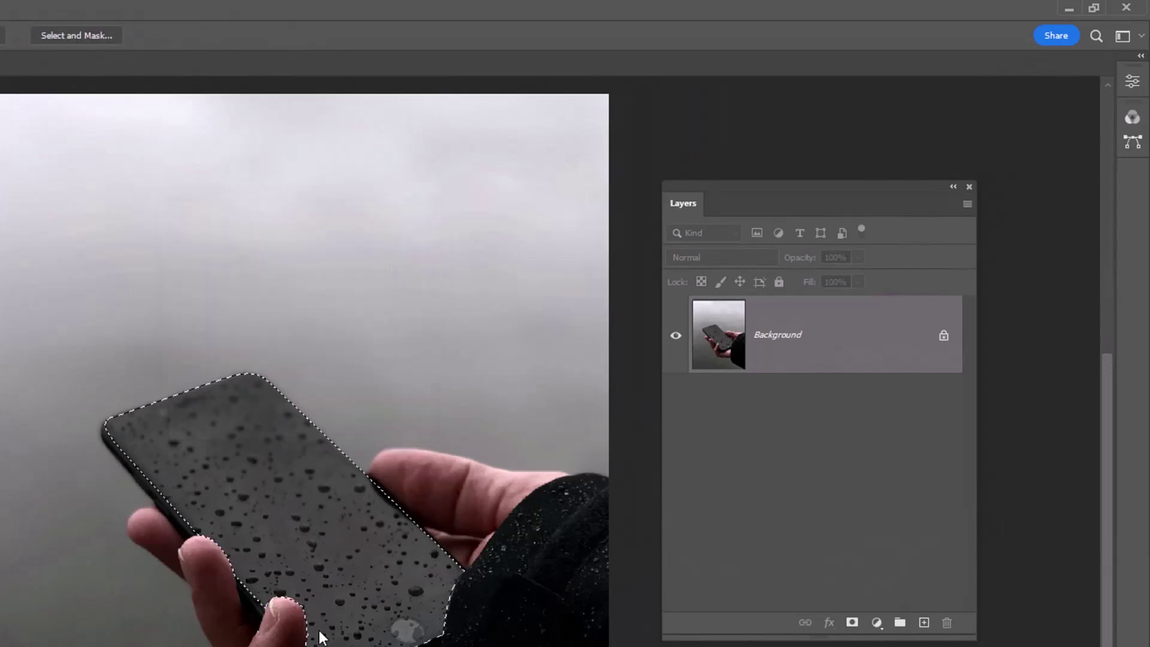
key(ctrl+j)
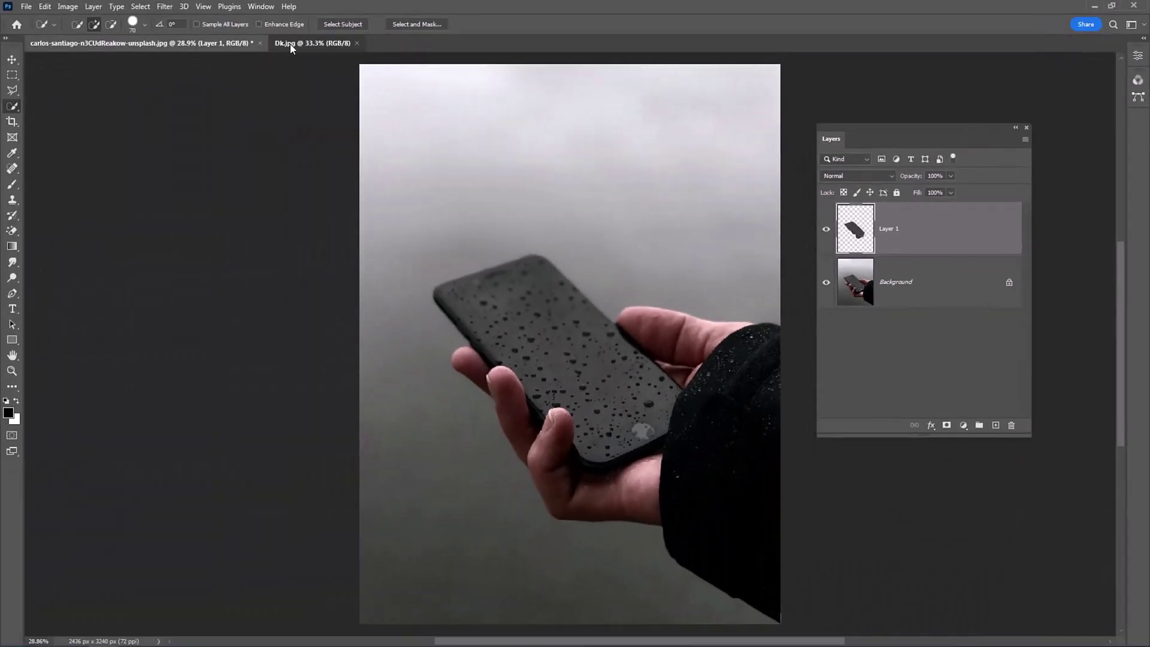
Bring the goose photo from Dk.jpg into the phone document and position it over the hand and phone
click(291, 46)
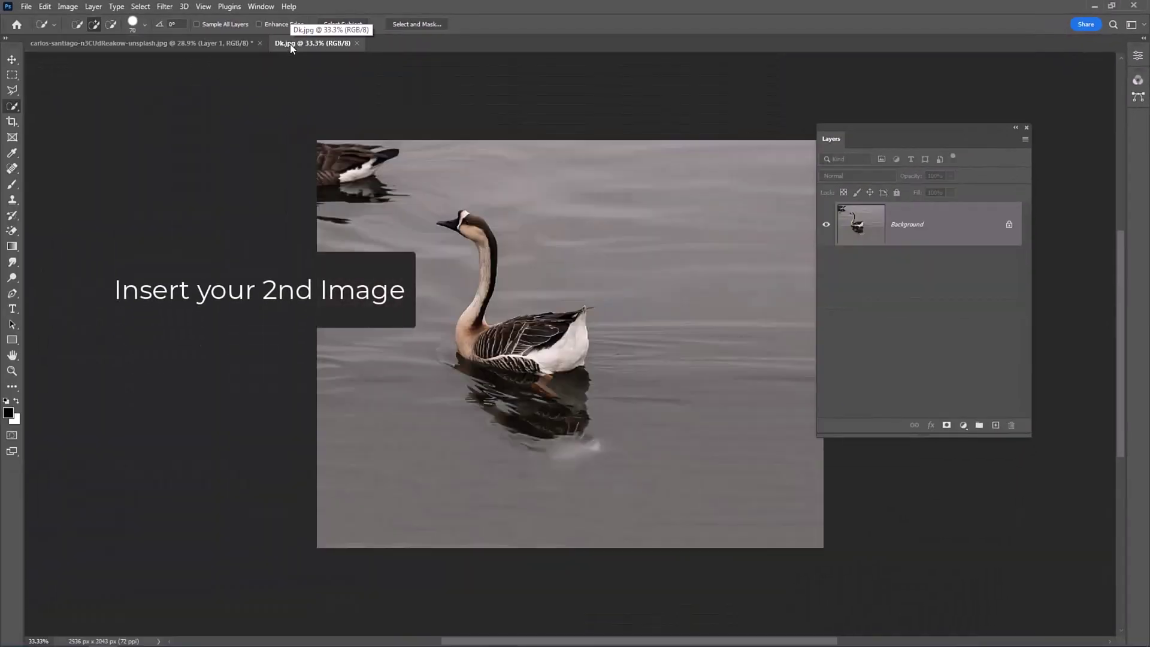
click(7, 63)
drag(415, 226, 221, 45)
drag(484, 292, 587, 326)
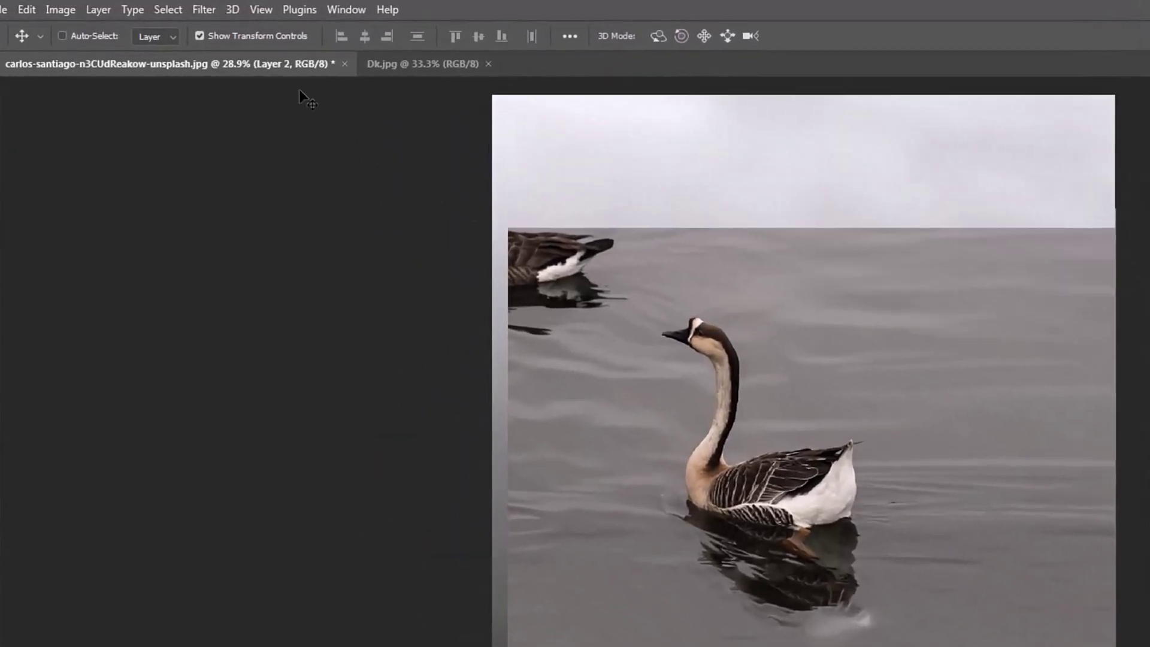
Select the goose automatically as the subject and mask Layer 2 to that selection
click(175, 9)
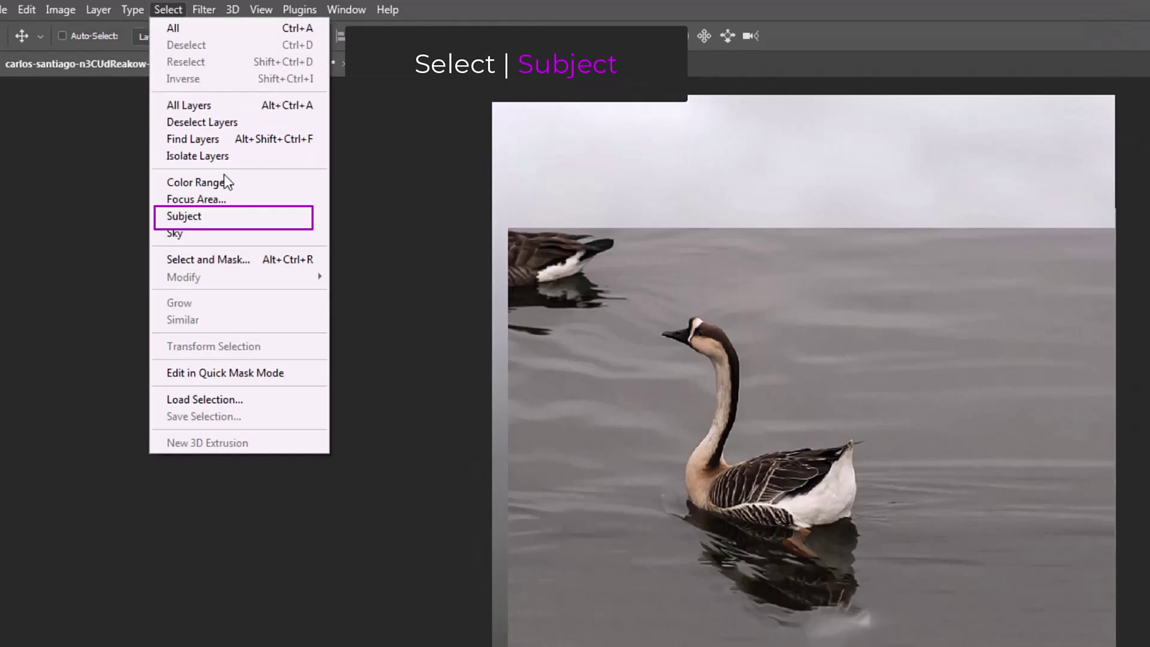
click(216, 219)
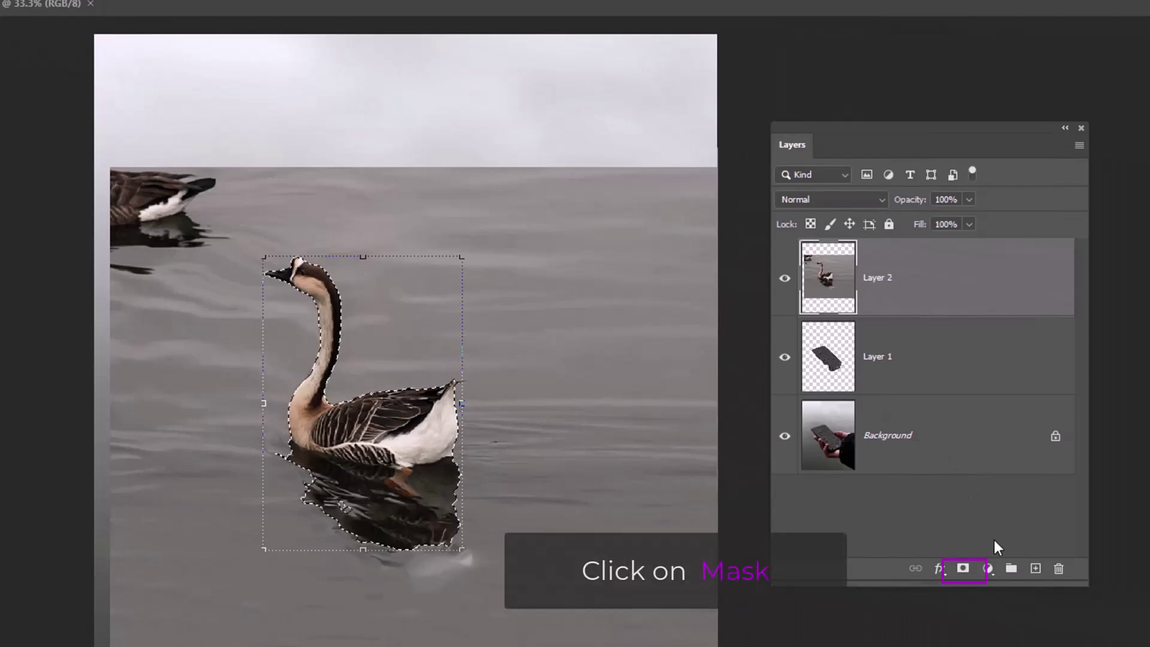
click(971, 570)
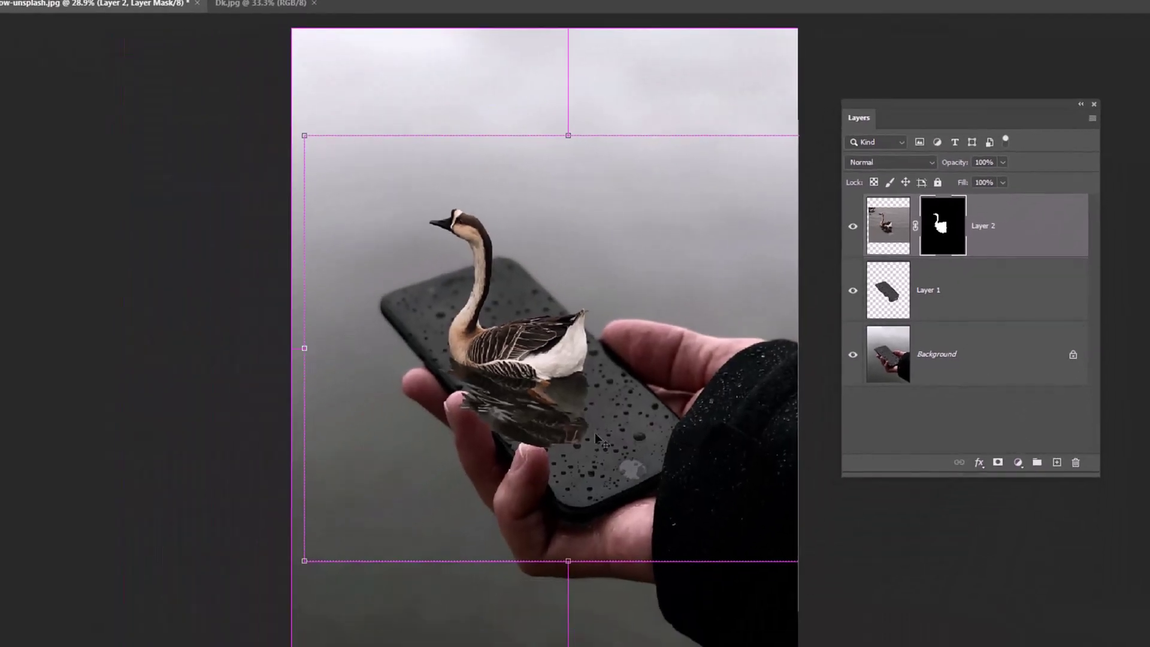
Scale the masked goose down slightly with Free Transform and reposition it so it sits on the phone screen
key(ctrl+t)
mouse_move(579, 427)
mouse_down()
mouse_move(581, 407)
mouse_move(598, 425)
mouse_up()
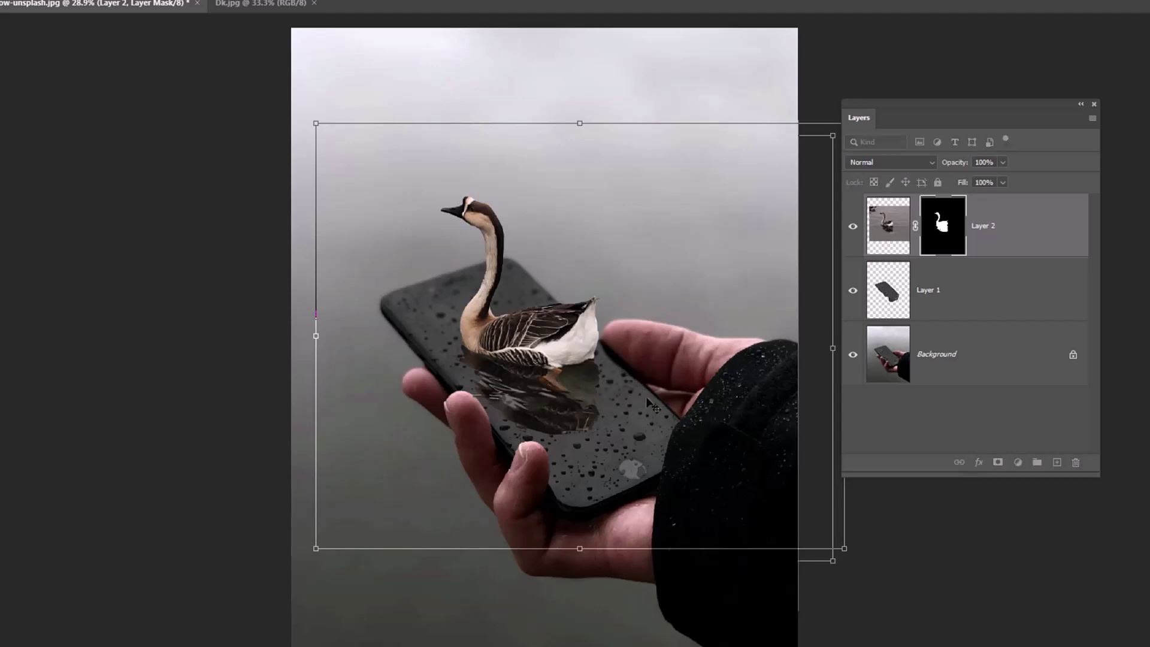
drag(314, 122, 339, 140)
drag(574, 359, 562, 356)
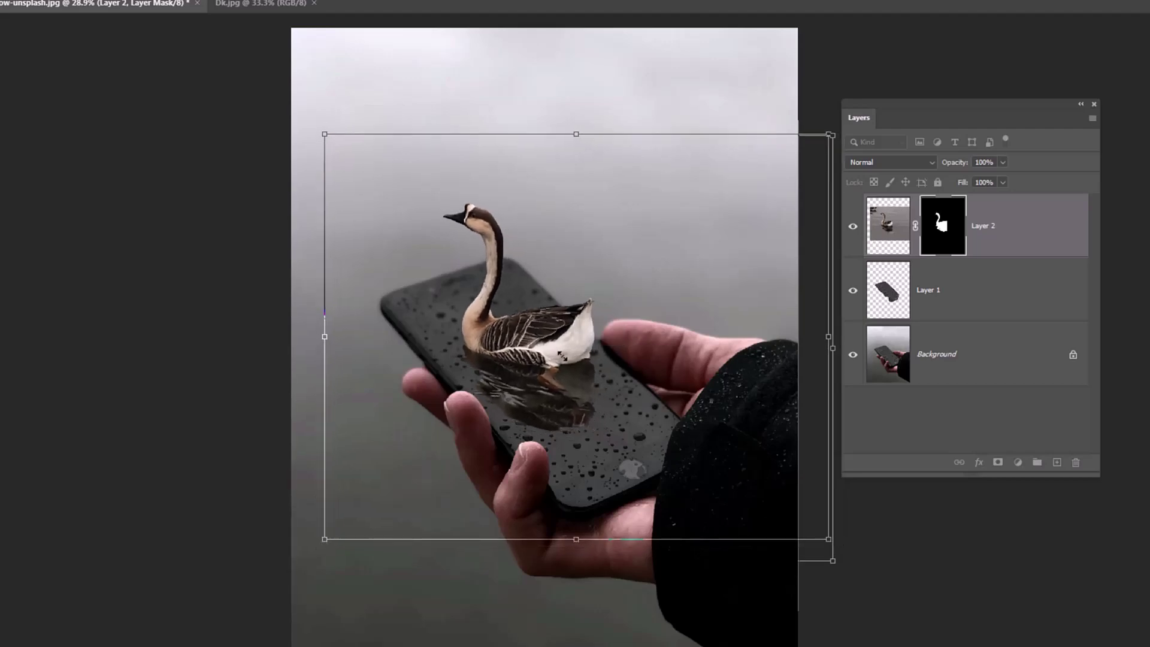
key(Return)
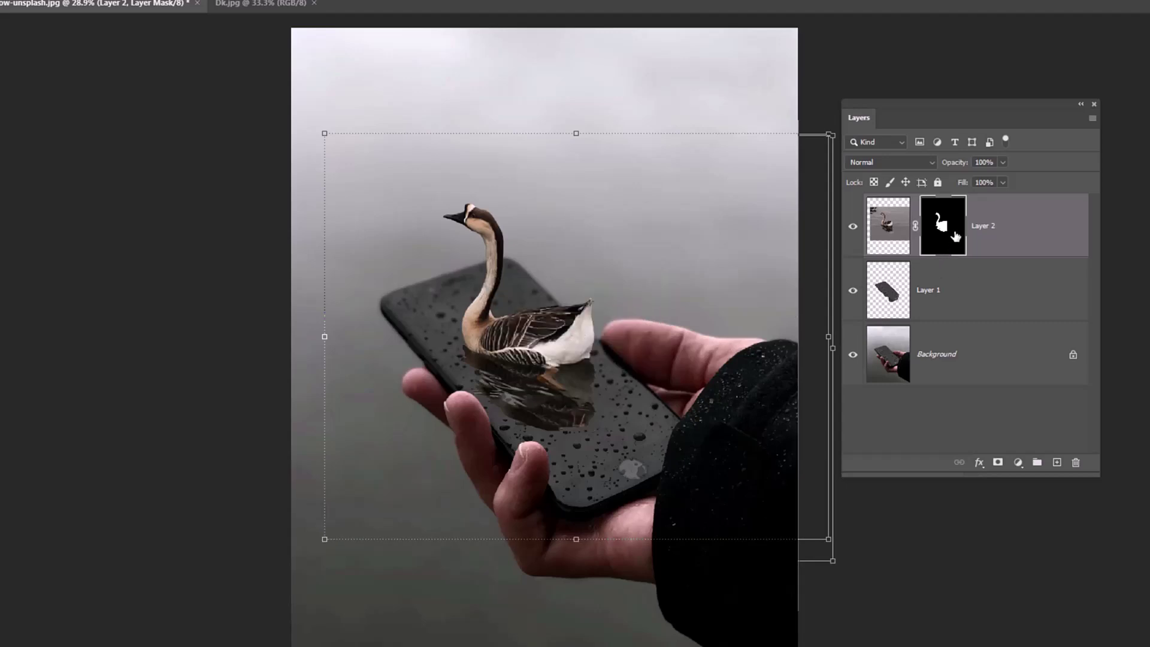
Load the phone screen pixels of Layer 1 as a selection and make Layer 2's mask active
click(892, 292)
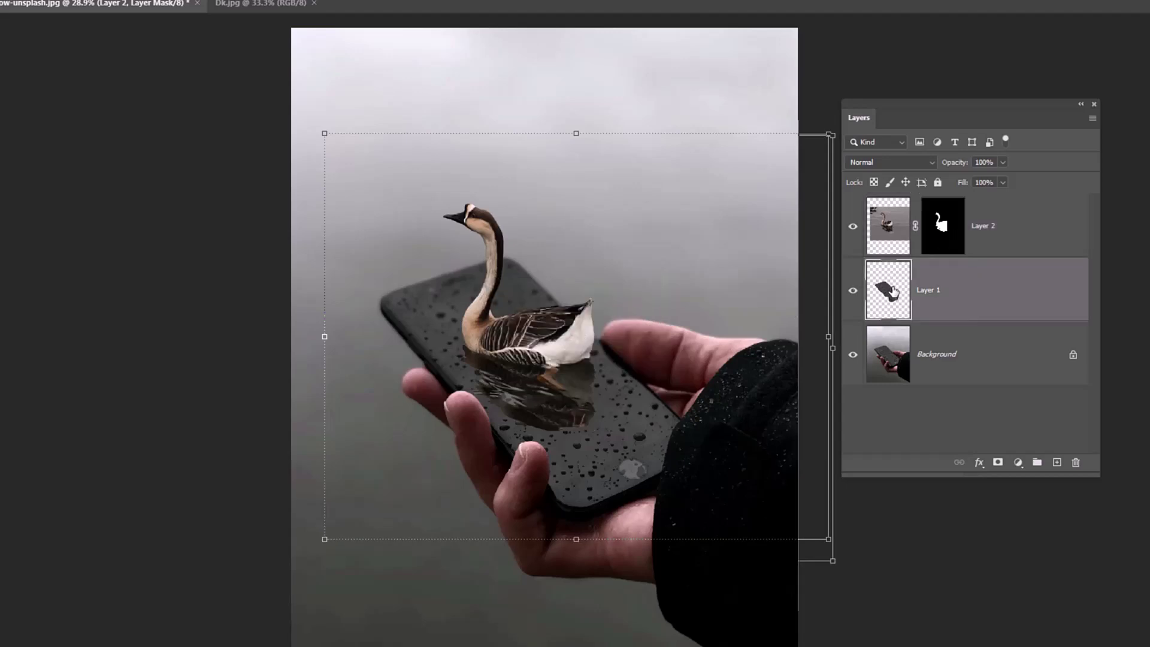
right_click(892, 291)
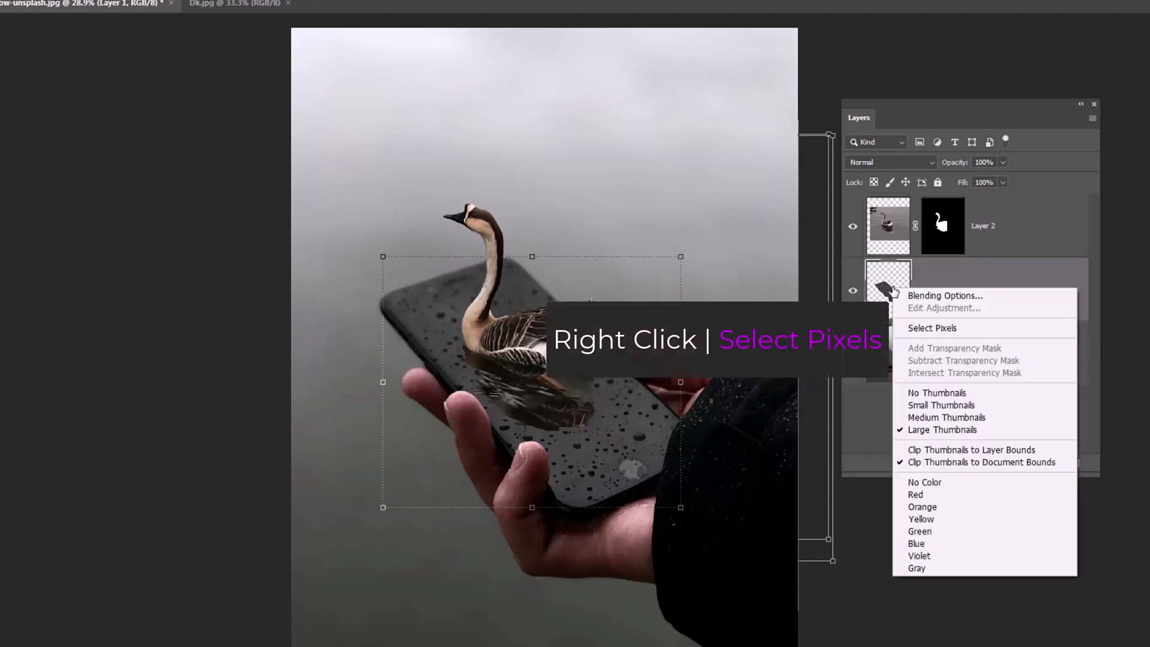
click(925, 328)
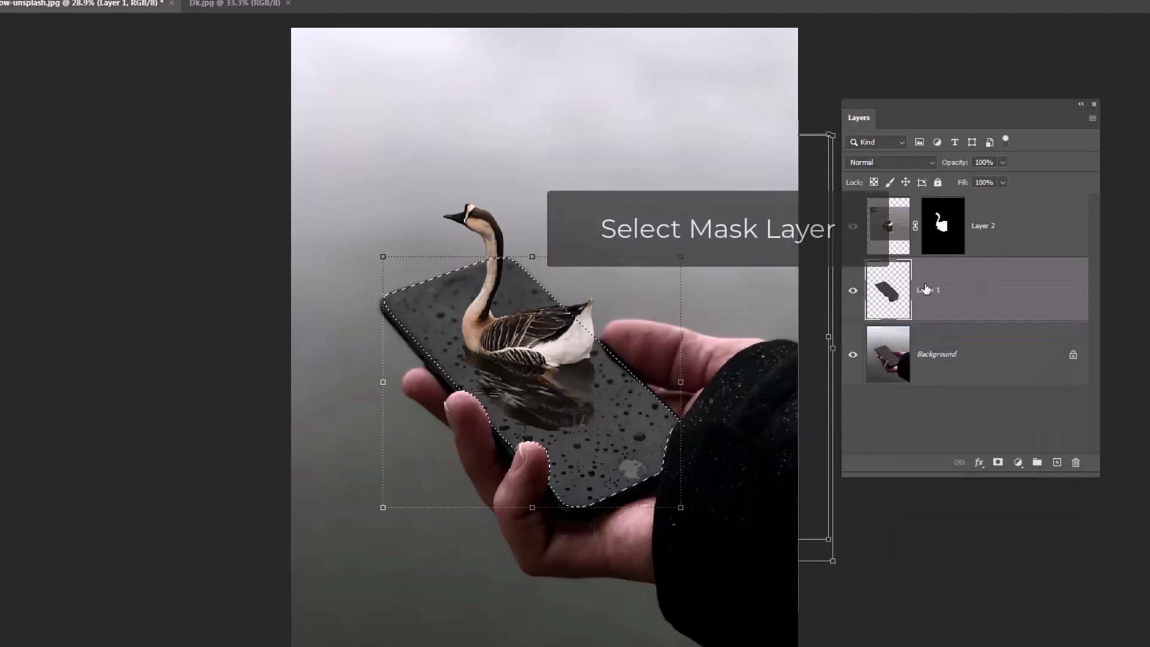
click(945, 234)
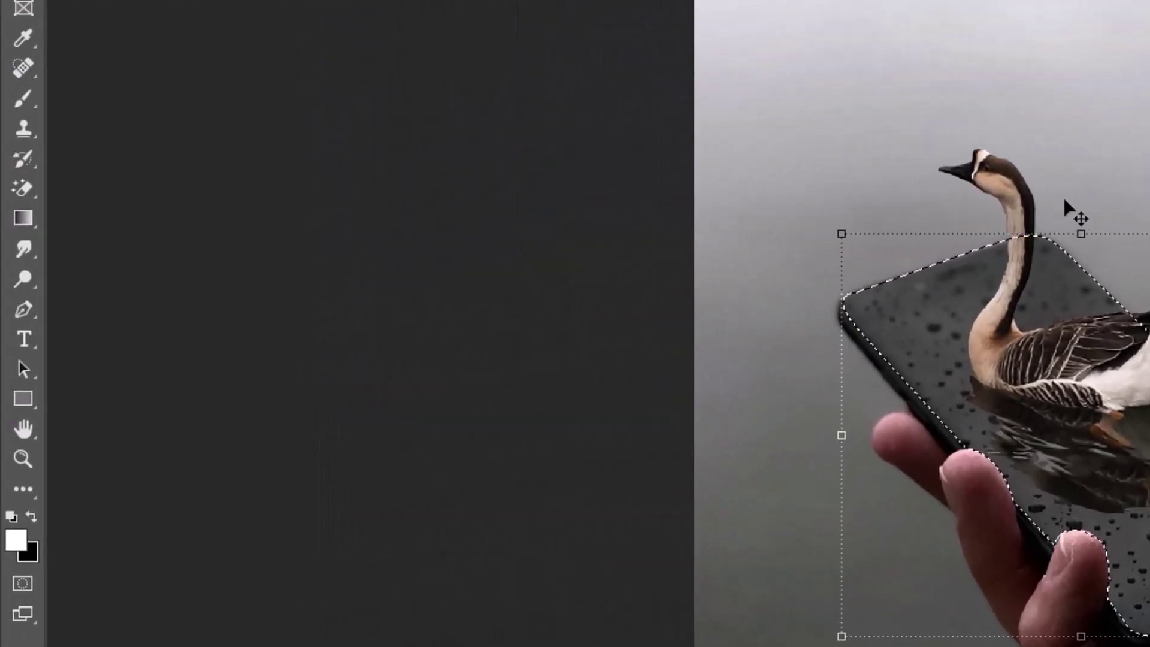
Paint white with the Brush on Layer 2's mask to reveal the water across the selected phone screen, and deselect
click(21, 97)
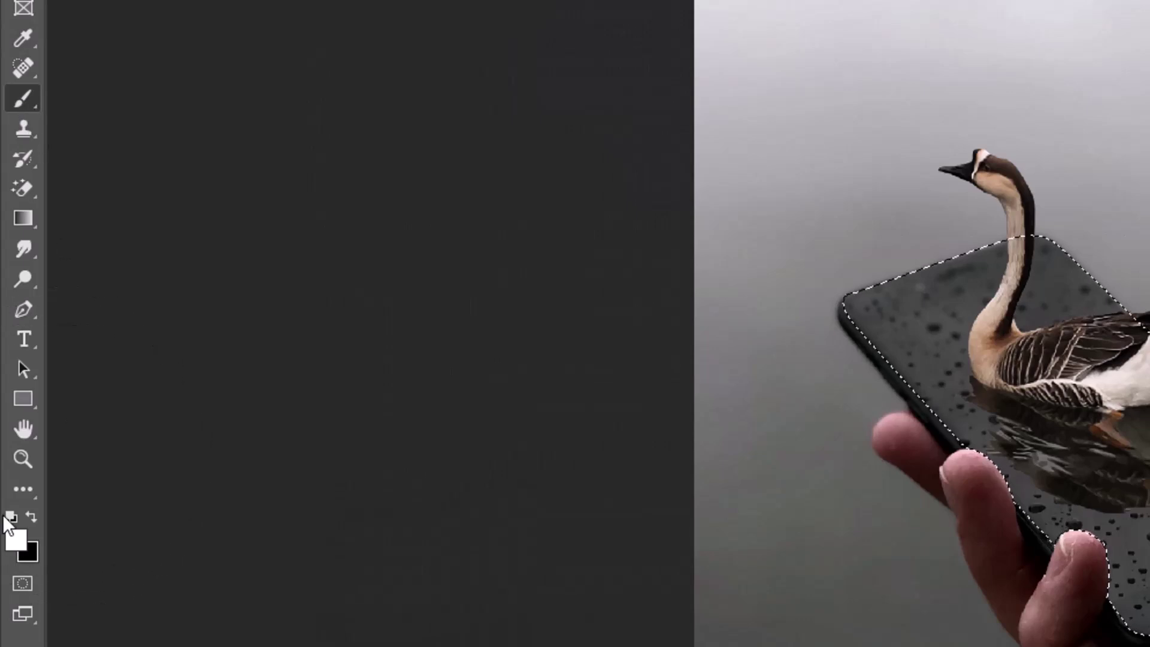
click(15, 542)
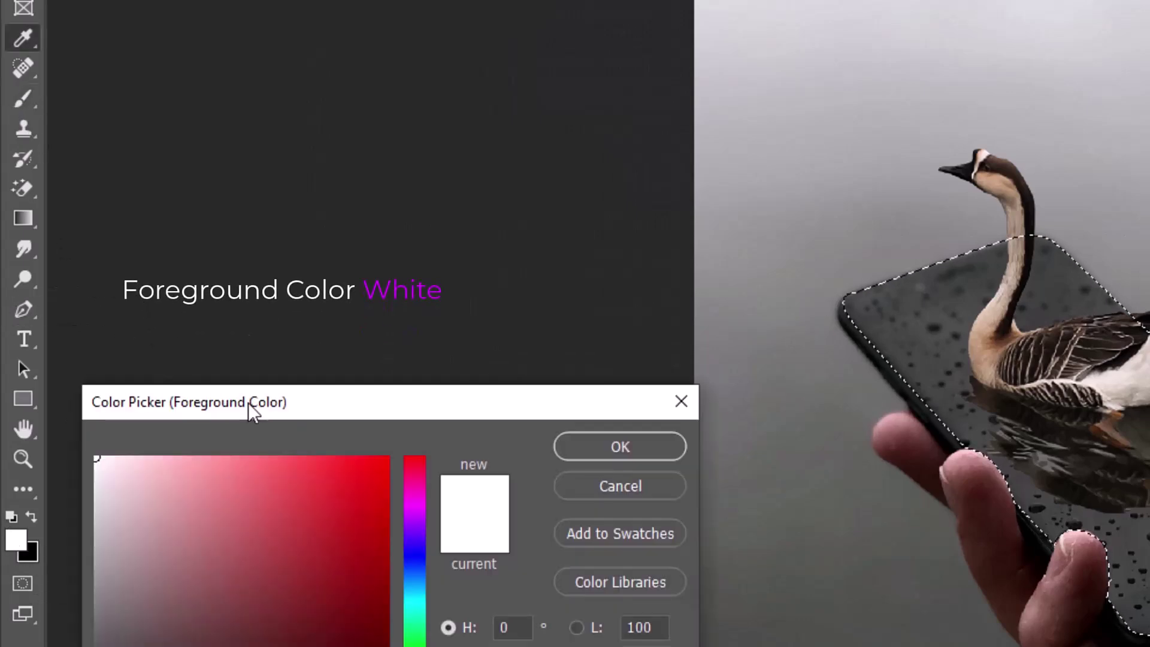
mouse_move(219, 543)
mouse_down()
mouse_move(114, 455)
mouse_move(94, 455)
mouse_up()
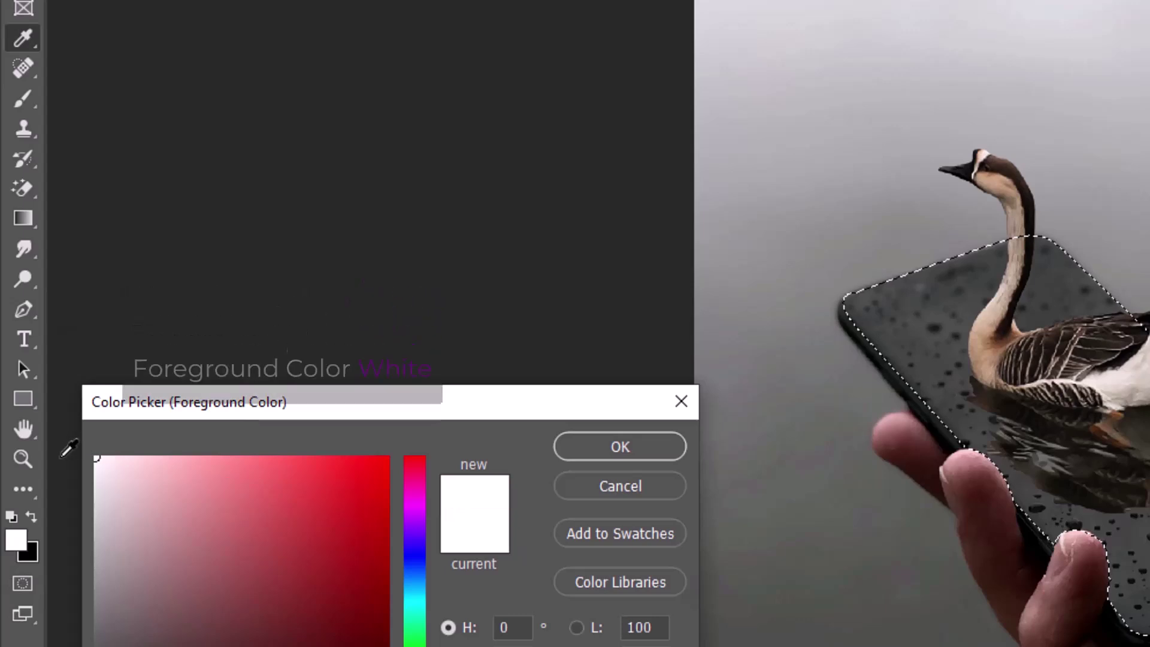
click(643, 449)
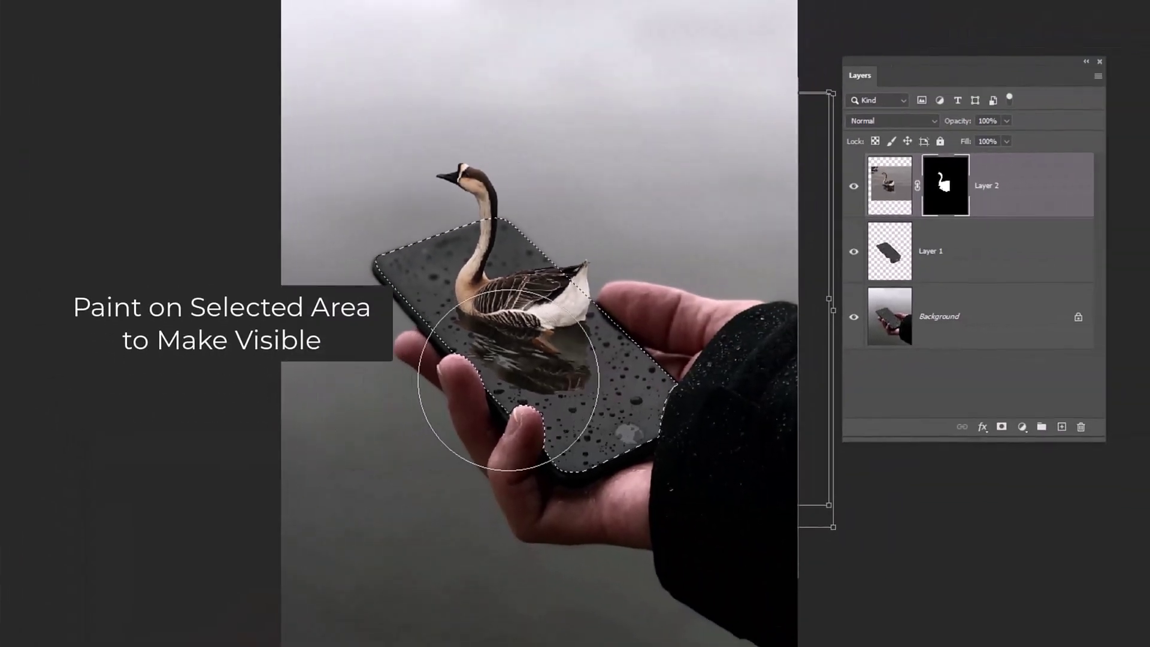
mouse_move(972, 534)
mouse_down()
mouse_move(1070, 454)
mouse_move(1076, 498)
mouse_up()
mouse_move(555, 387)
mouse_down()
mouse_move(589, 410)
mouse_move(604, 396)
mouse_move(524, 300)
mouse_move(491, 283)
mouse_move(449, 287)
mouse_move(589, 387)
mouse_move(549, 387)
mouse_up()
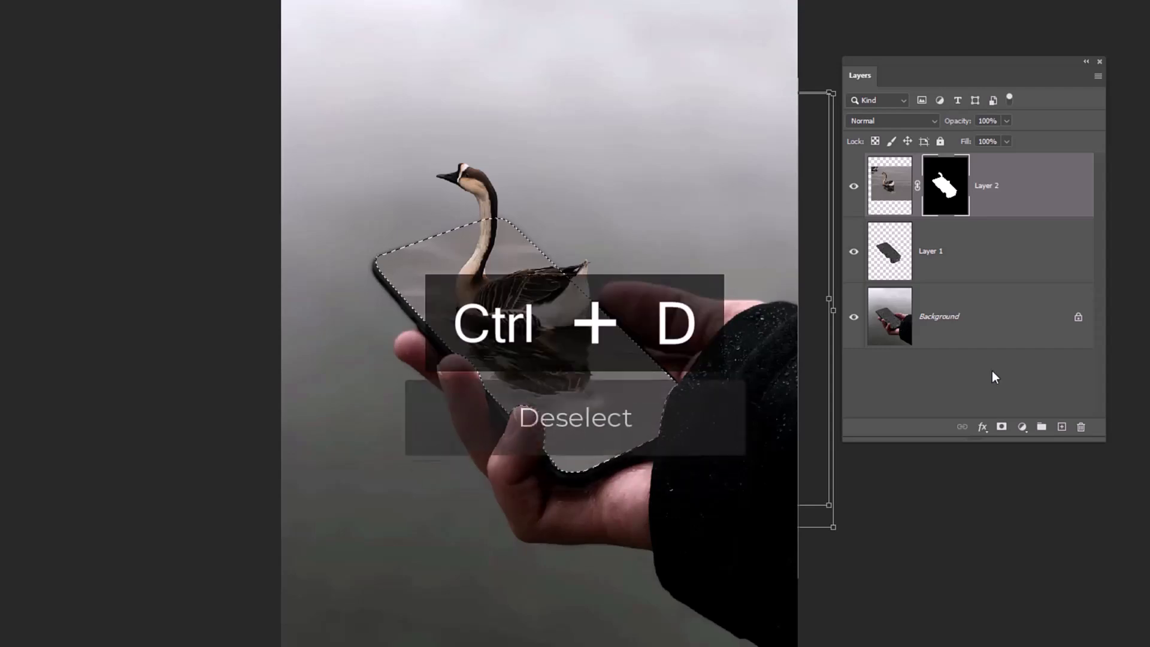
key(ctrl+d)
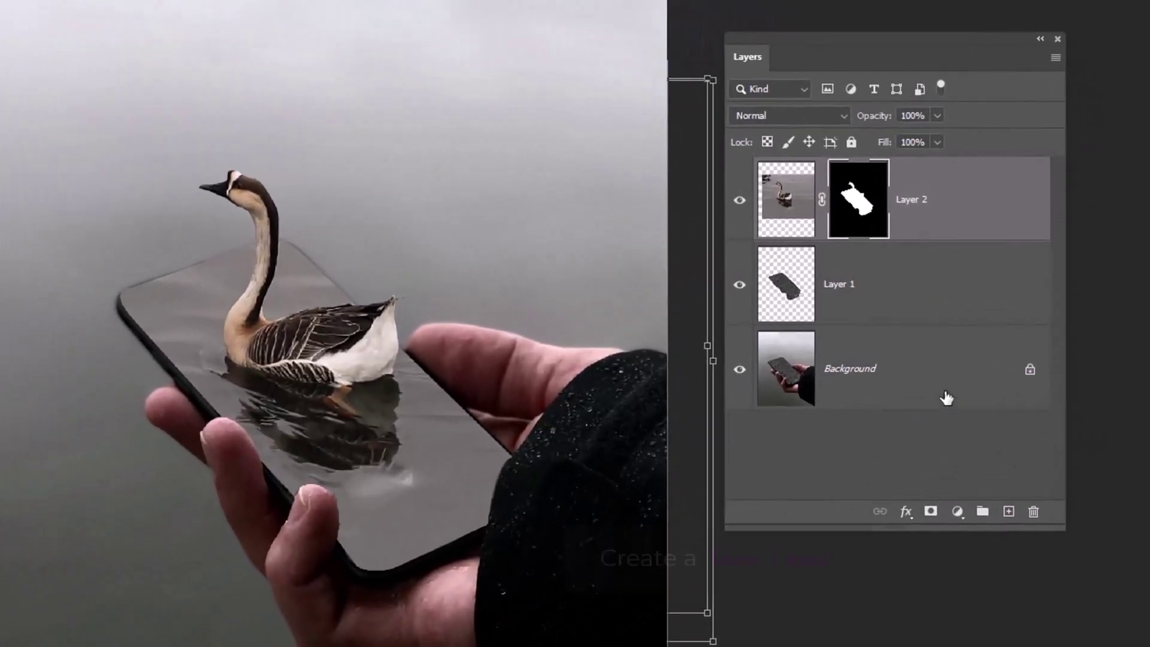
On a new layer above Layer 2, draw a white-to-transparent gradient from the image's upper-right area toward the lower left, at 38% layer opacity
click(1002, 520)
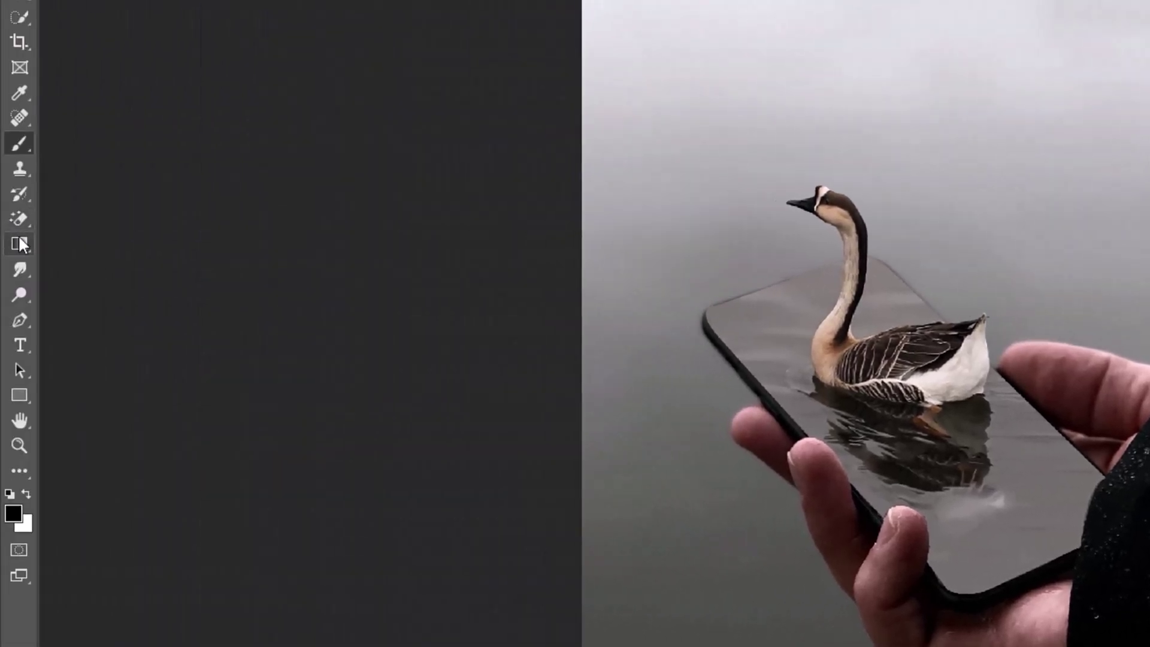
click(20, 239)
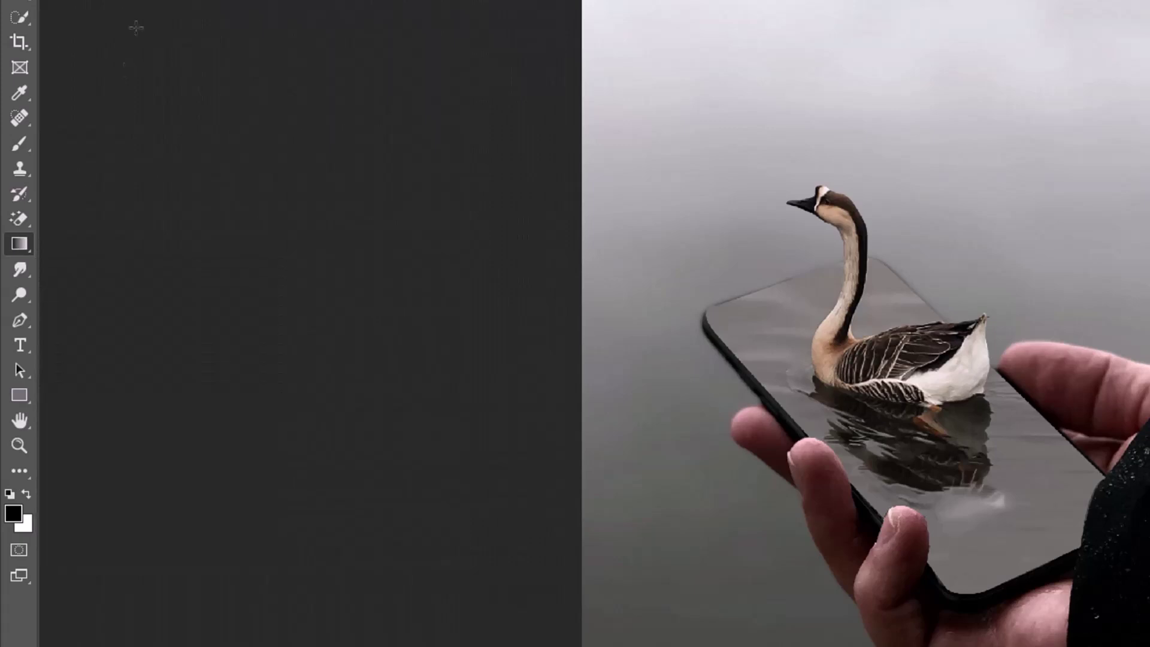
click(27, 492)
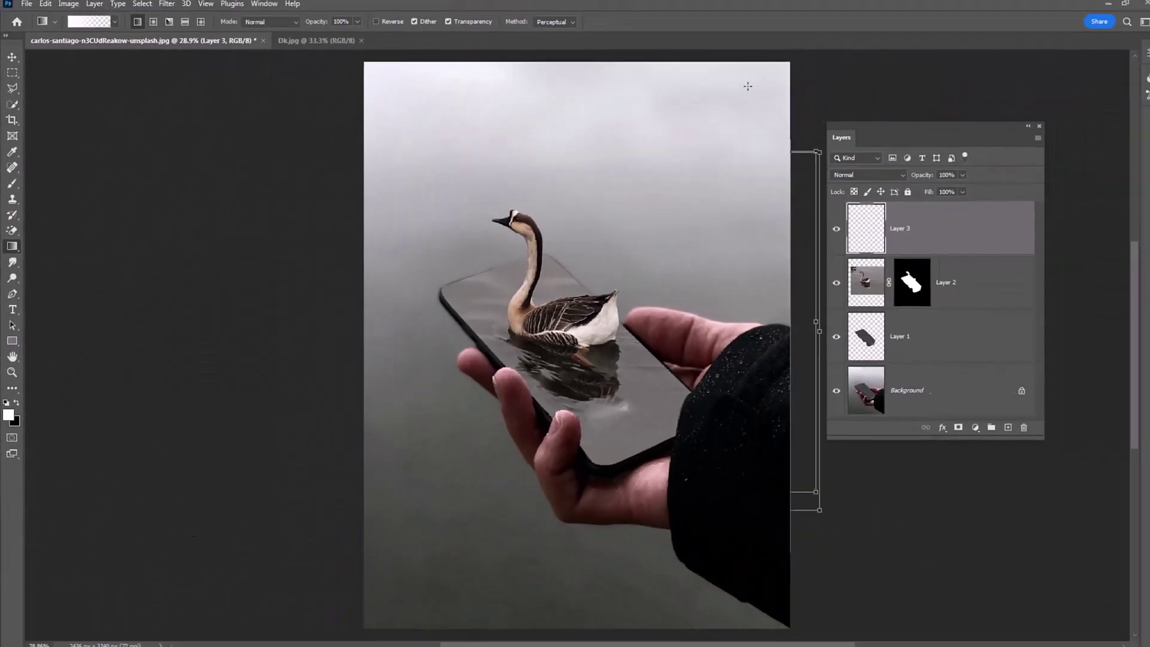
drag(486, 318, 360, 497)
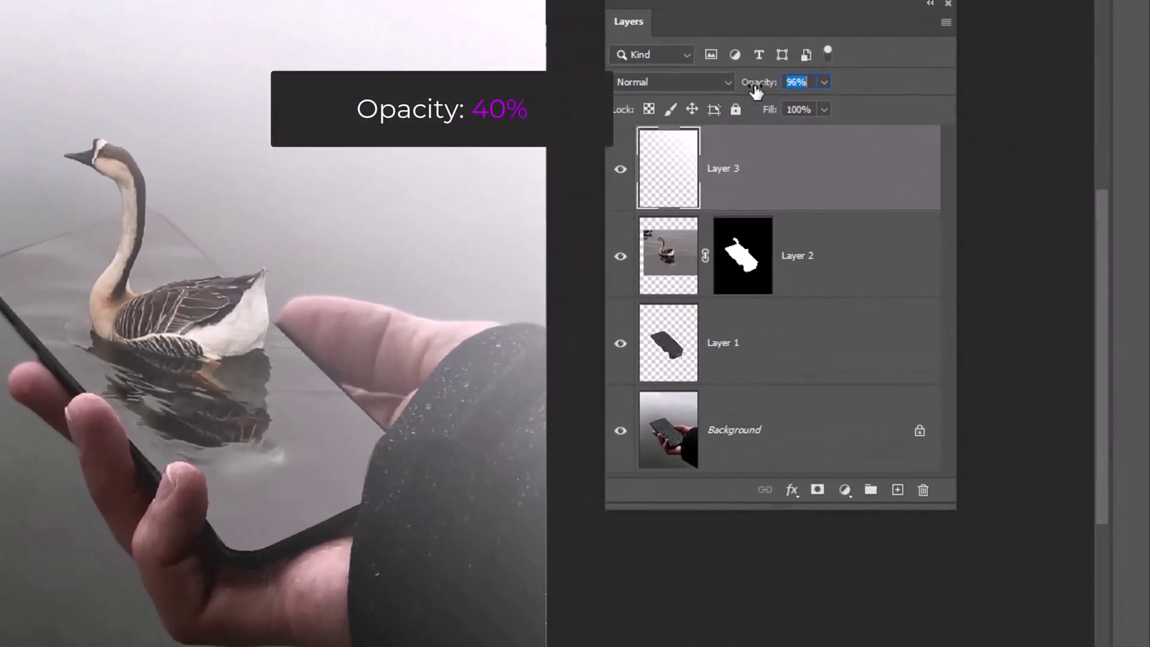
drag(736, 90, 724, 90)
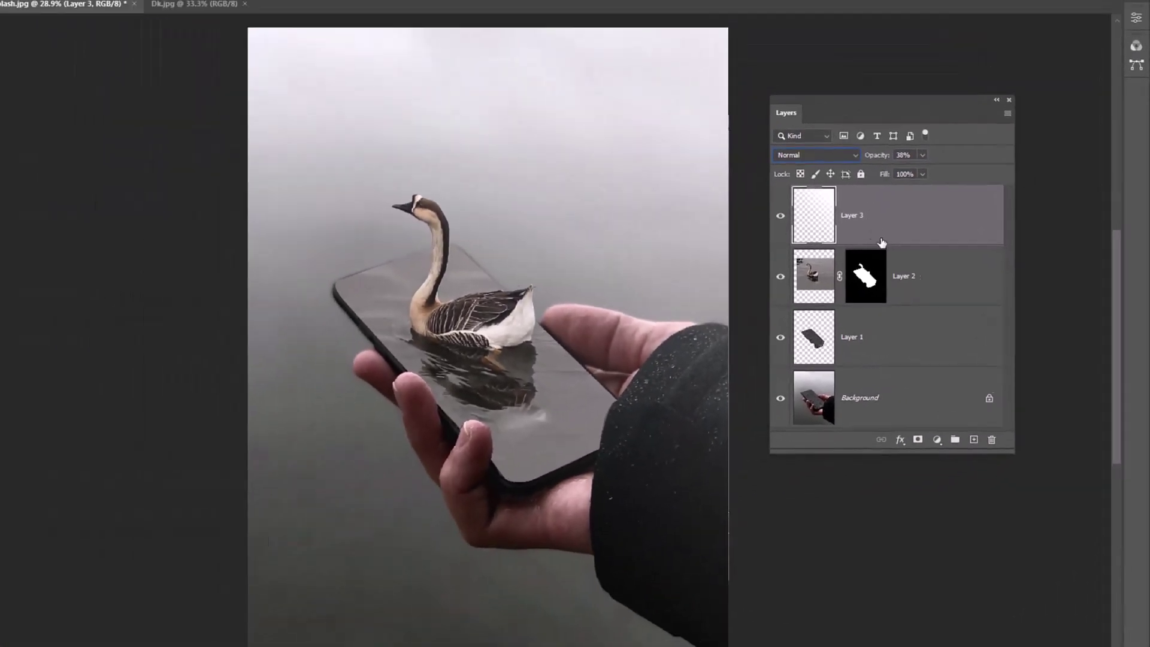